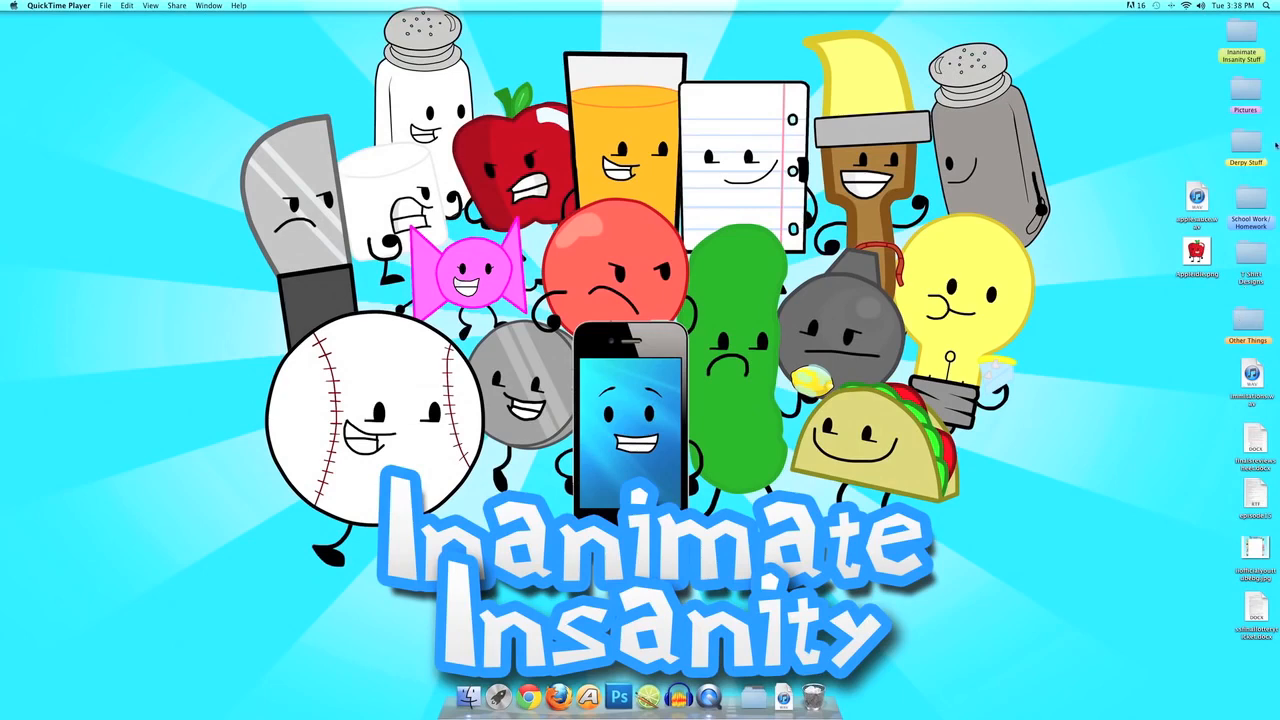
# - Open the Happy Mouth folder inside Inanimate Insanity Stuff and select happymouthclosed.png
pyautogui.doubleClick(1241, 35)
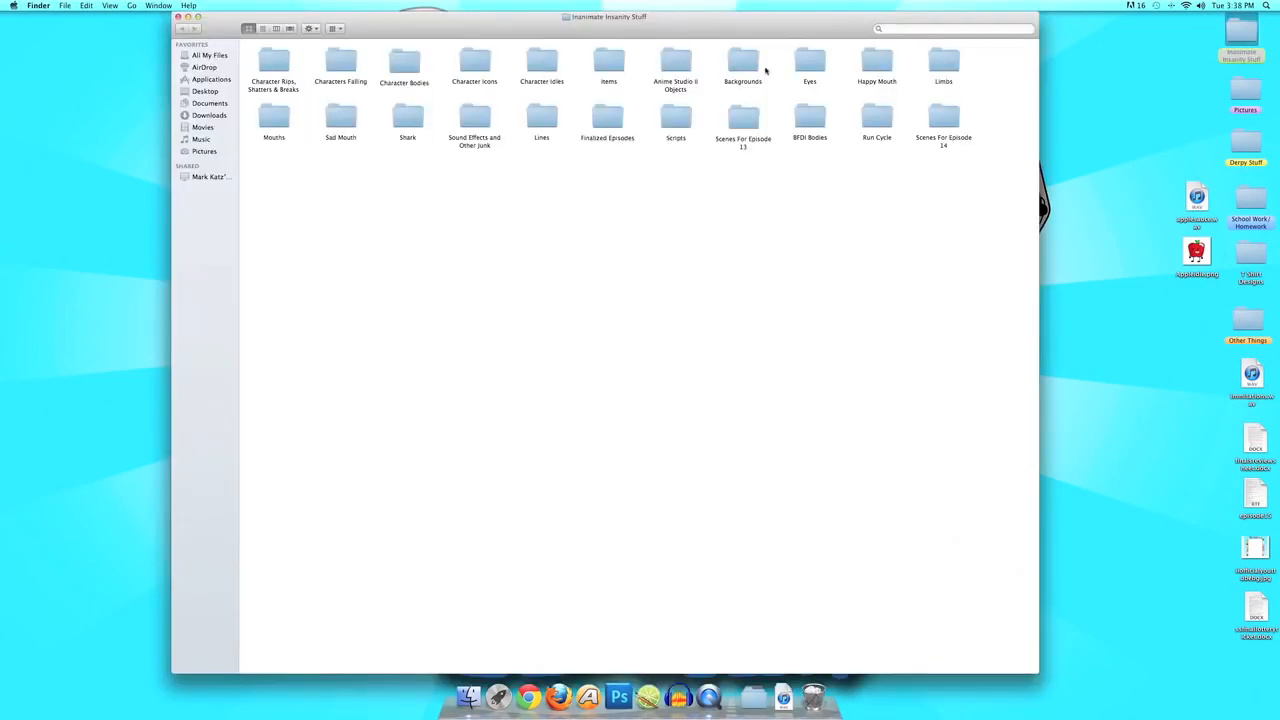
pyautogui.doubleClick(864, 68)
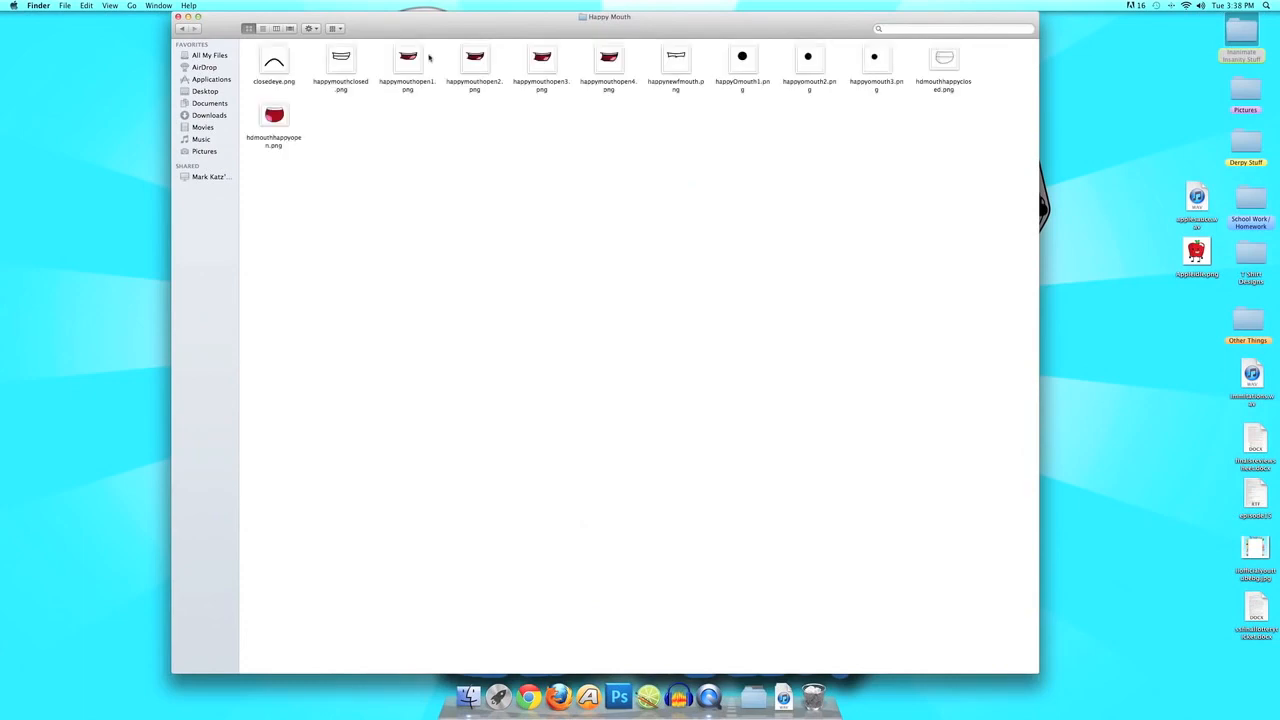
pyautogui.click(341, 68)
pyautogui.moveTo(213, 20); pyautogui.dragTo(322, 42)
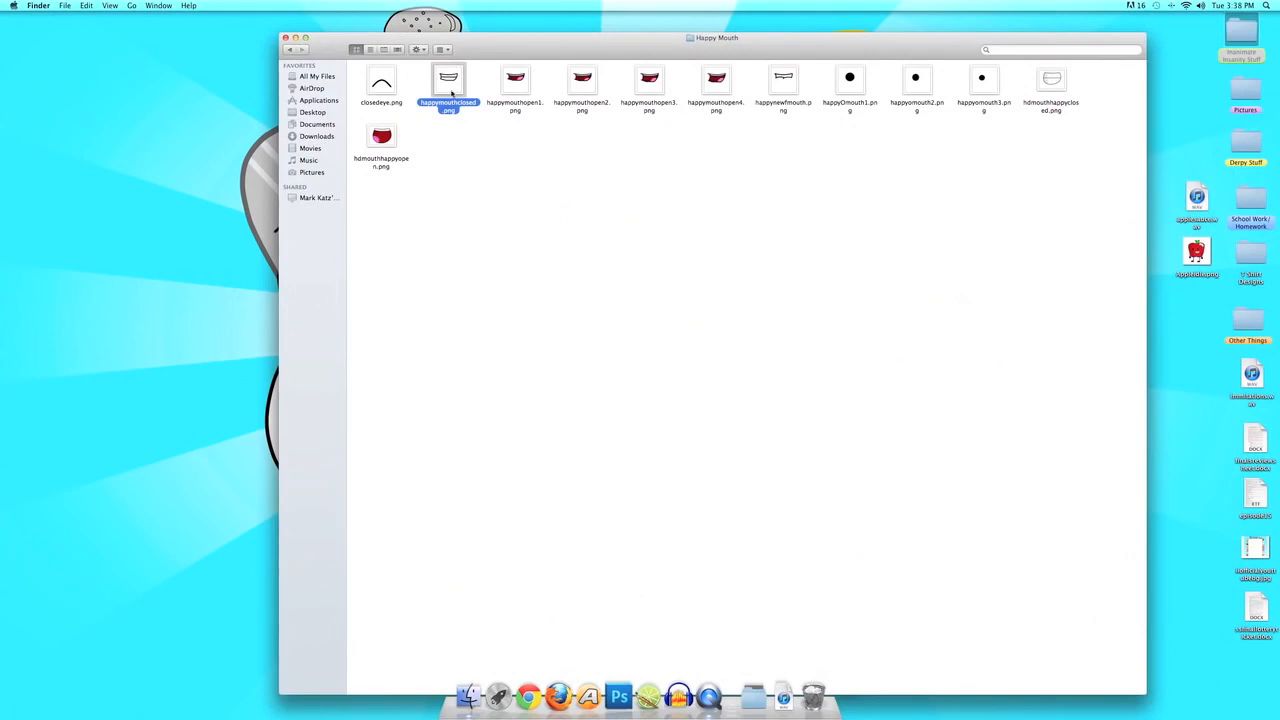
# - Preview happymouthclosed.png and compare it with closedeye.png and the open mouth images happymouthopen1 to happymouthopen4
pyautogui.press('space')
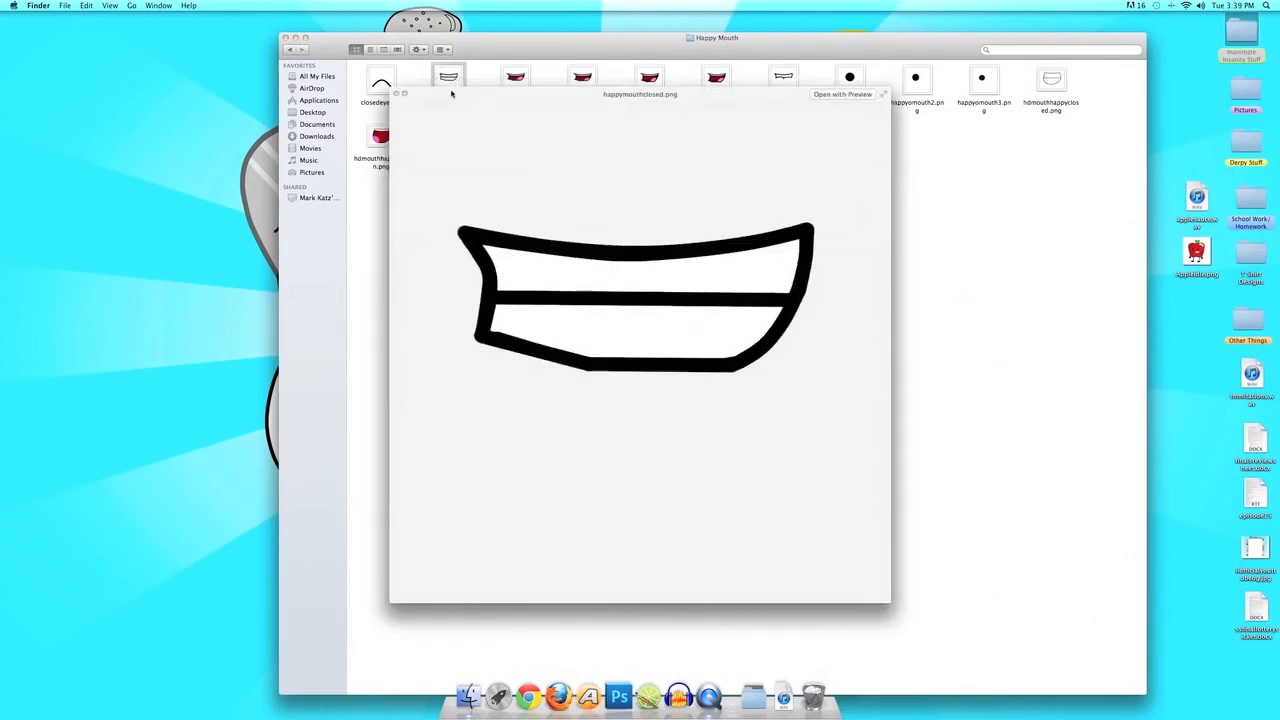
pyautogui.press('Left')
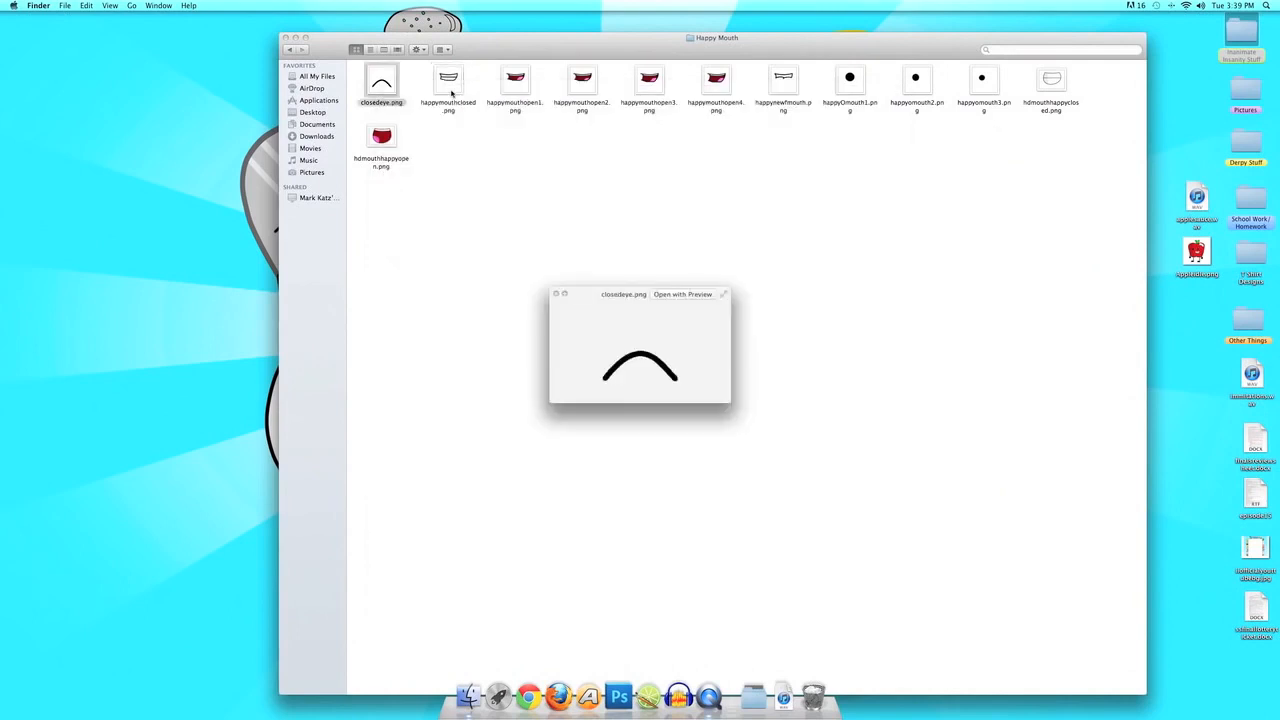
pyautogui.press('Right')
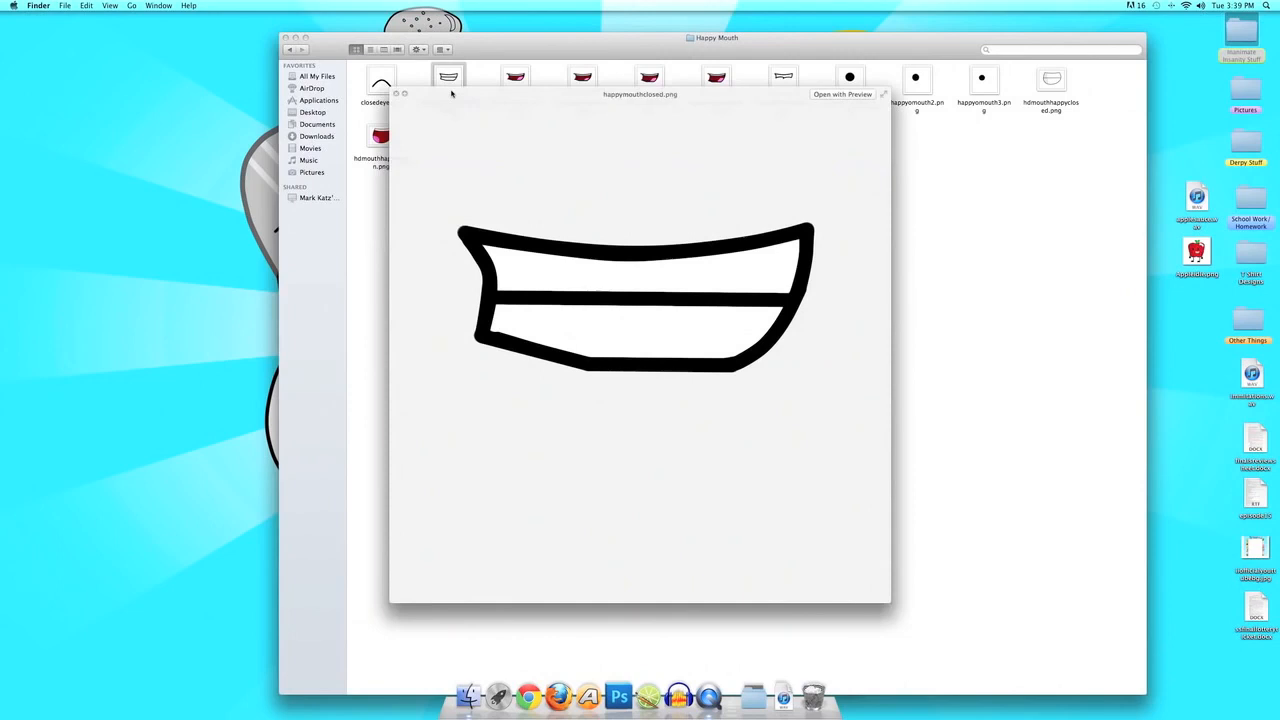
pyautogui.press('Right')
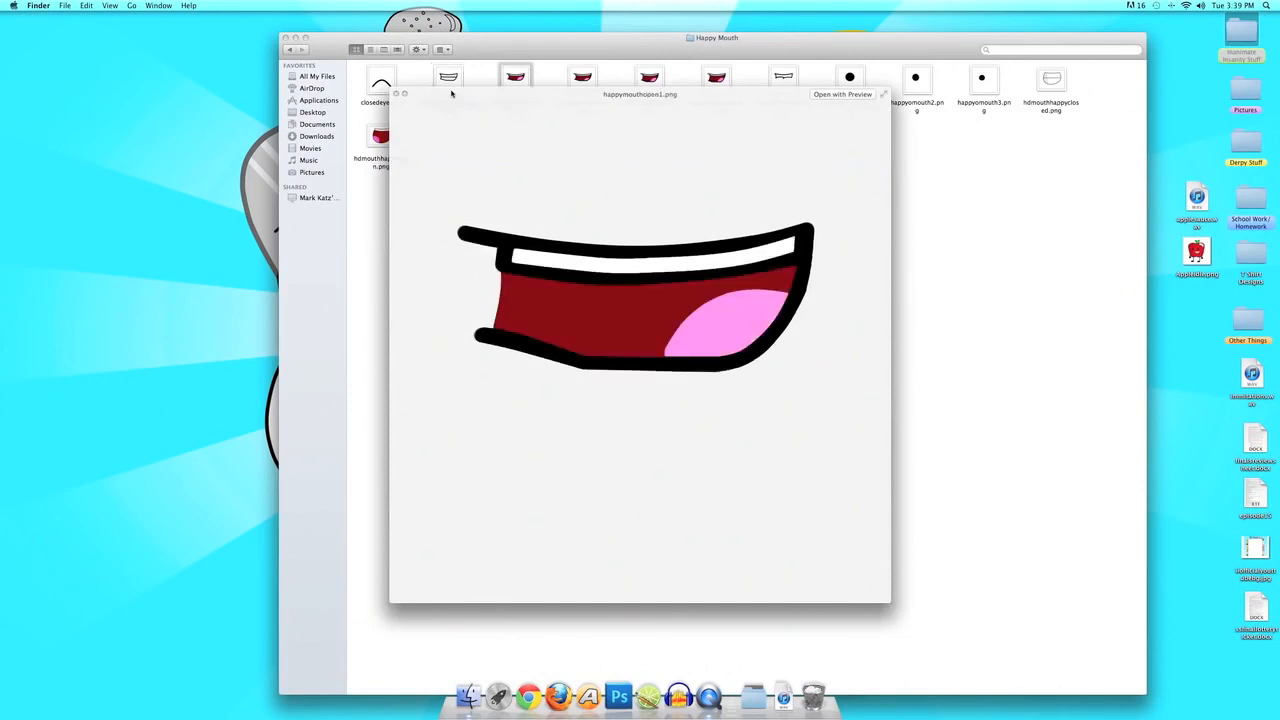
pyautogui.press('Right')
pyautogui.press('Right')
pyautogui.press('Right')
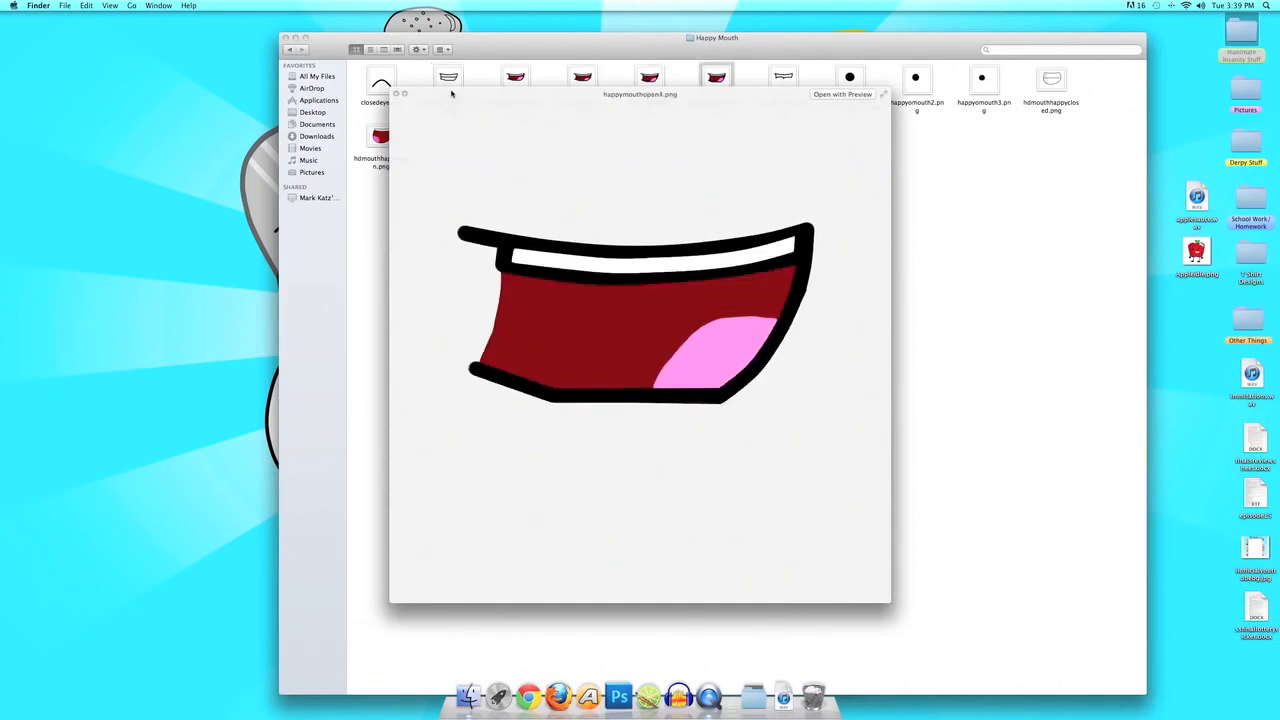
pyautogui.press('Left')
pyautogui.press('Left')
pyautogui.press('Left')
pyautogui.press('Left')
pyautogui.press('Right')
pyautogui.press('Right')
pyautogui.press('Right')
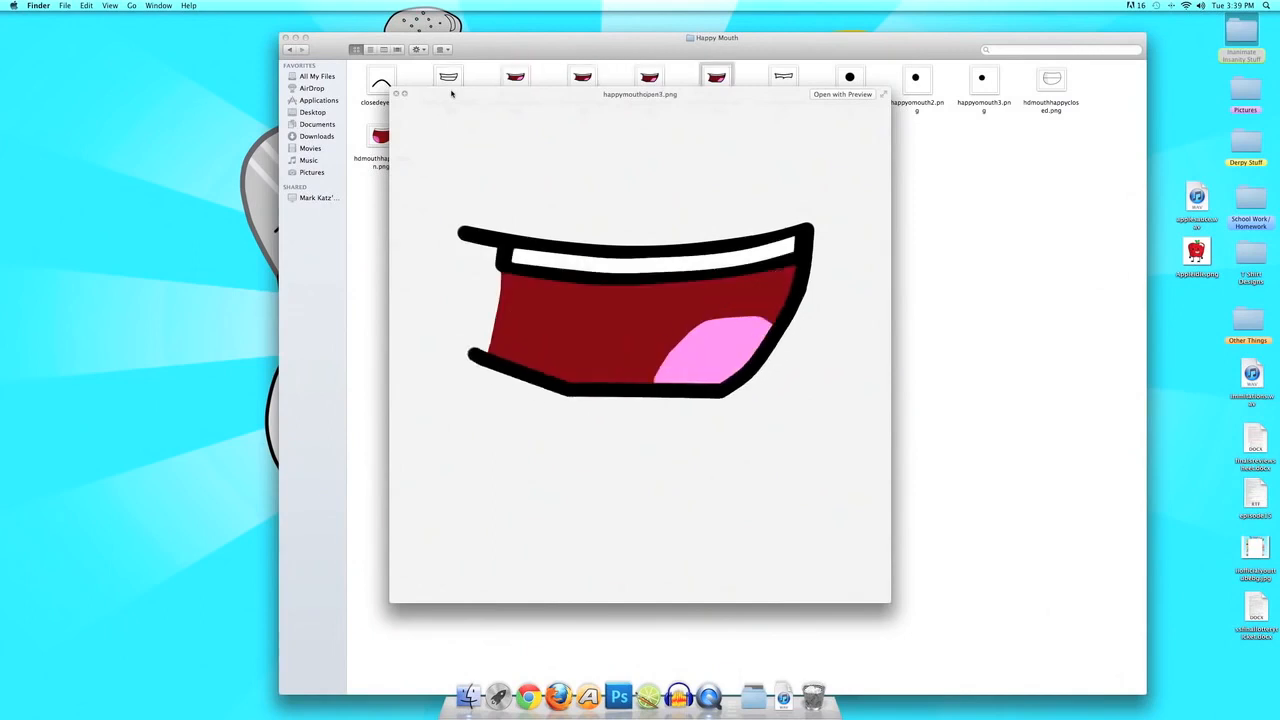
# - Preview the remaining mouth images, from happynewfmouth.png and the three round O mouths to the two hdmouthhappy files, and close the preview
pyautogui.press('Right')
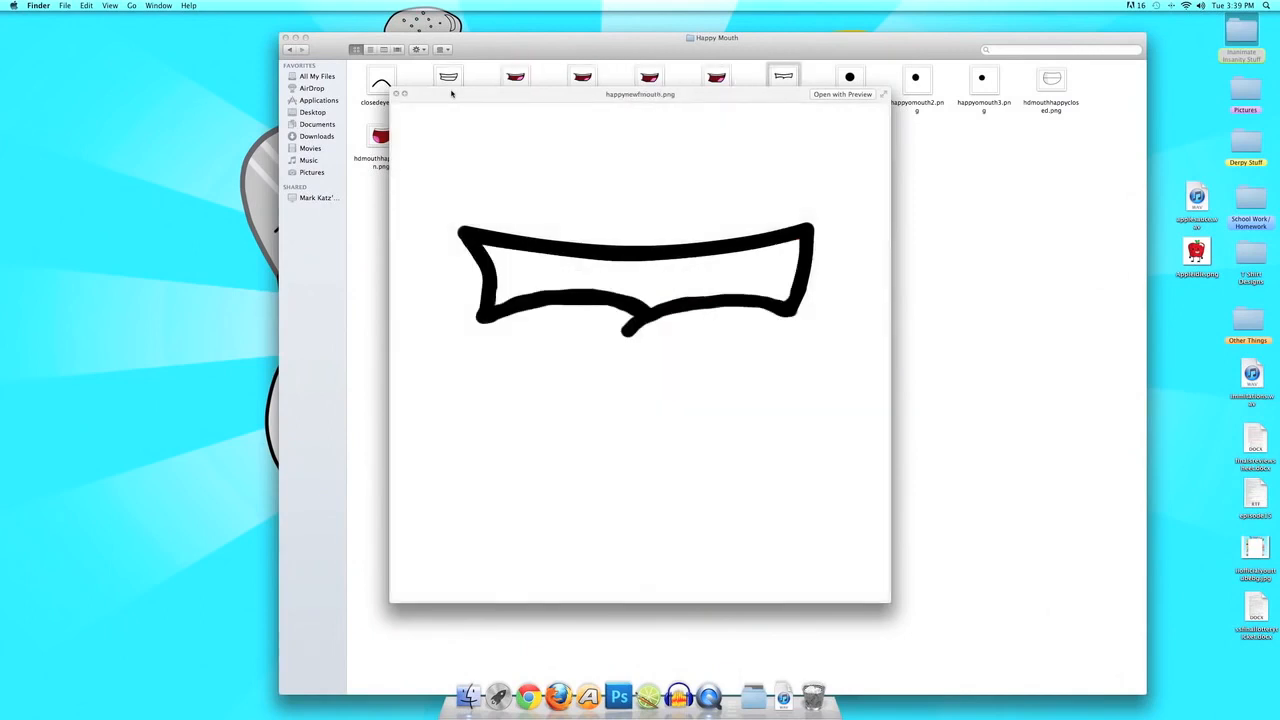
pyautogui.press('Right')
pyautogui.press('Right')
pyautogui.press('Right')
pyautogui.press('Left')
pyautogui.press('Left')
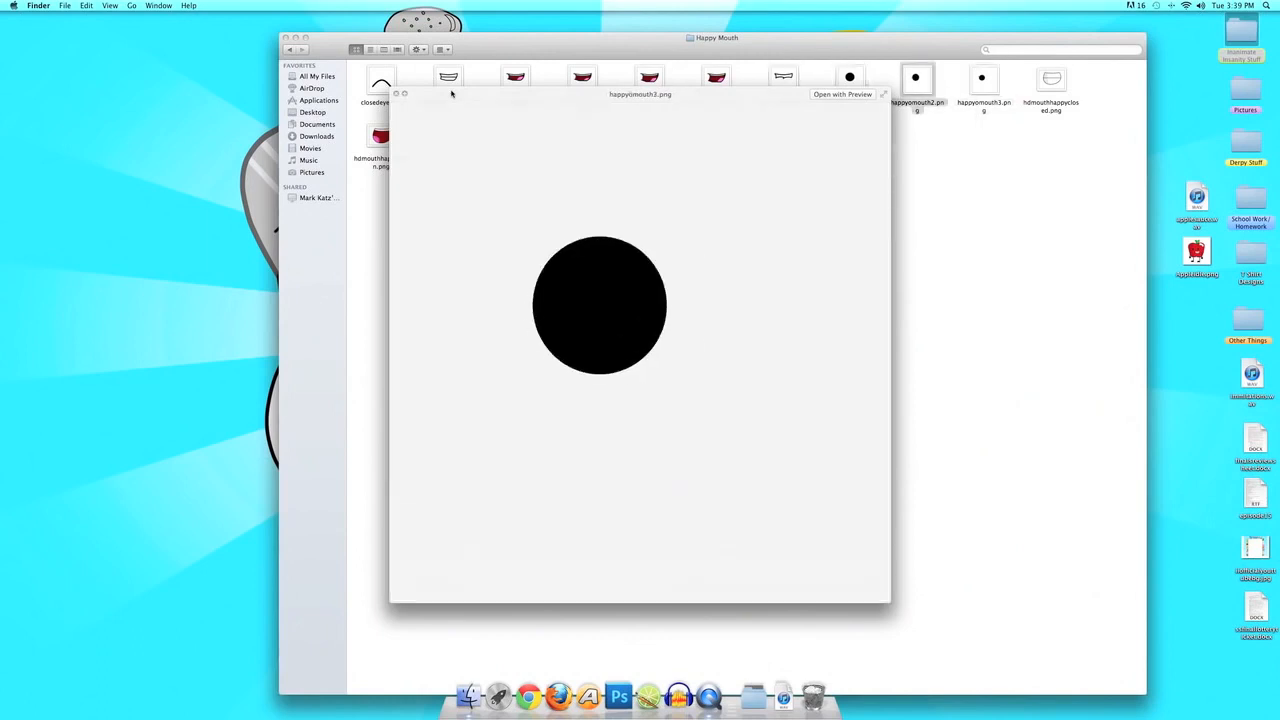
pyautogui.press('Right')
pyautogui.press('Right')
pyautogui.press('Right')
pyautogui.press('Left')
pyautogui.press('Left')
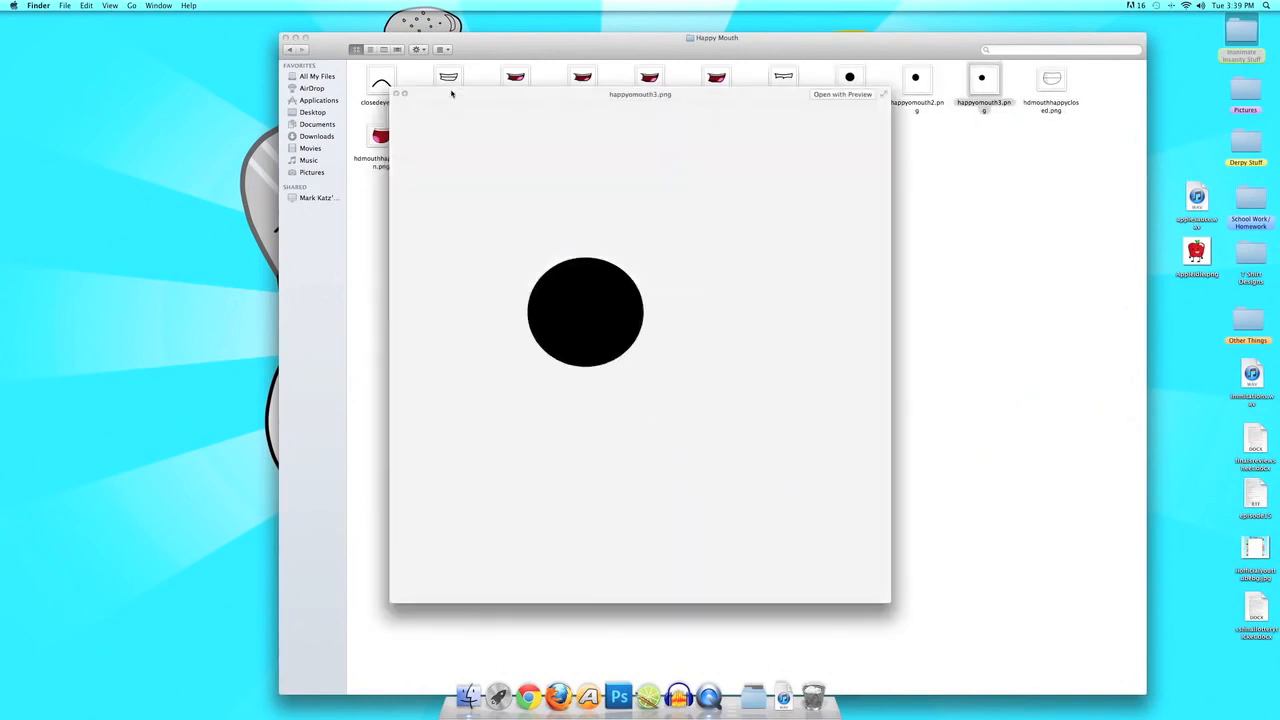
pyautogui.press('Right')
pyautogui.press('Right')
pyautogui.press('Left')
pyautogui.press('Left')
pyautogui.press('Right')
pyautogui.press('Right')
pyautogui.press('Right')
pyautogui.press('Right')
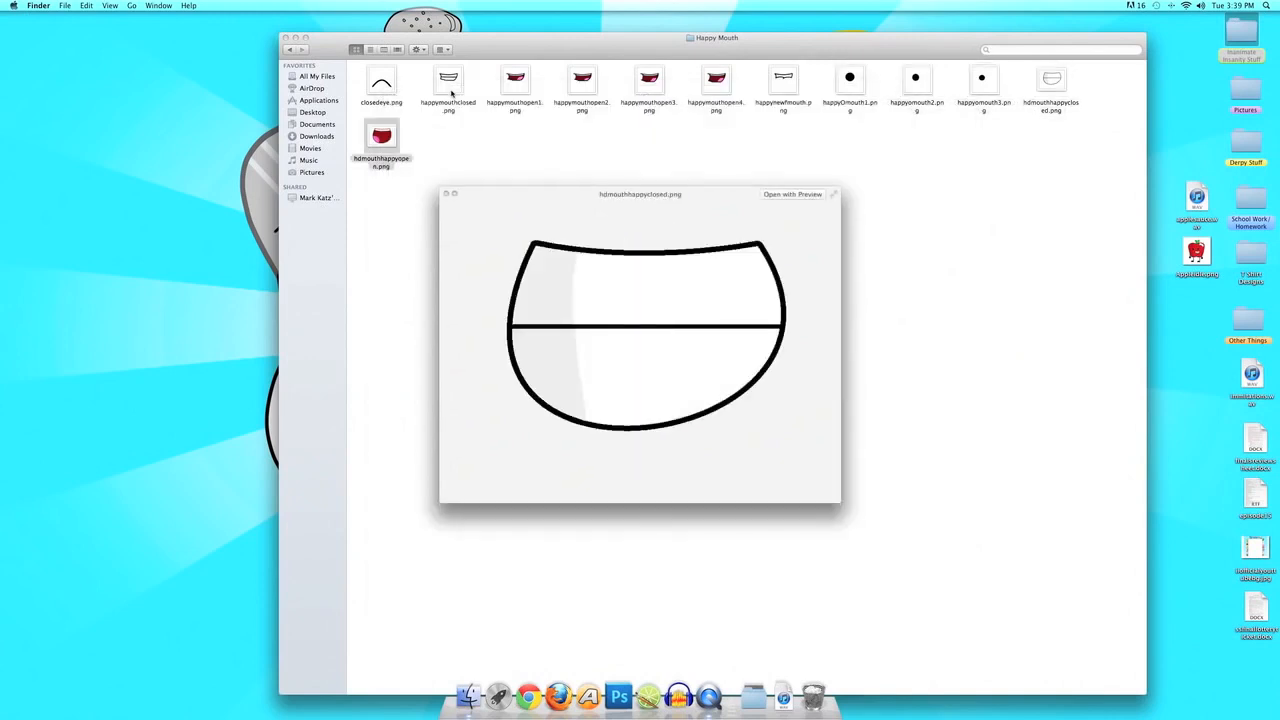
pyautogui.press('Up')
pyautogui.press('Down')
pyautogui.click(380, 90)
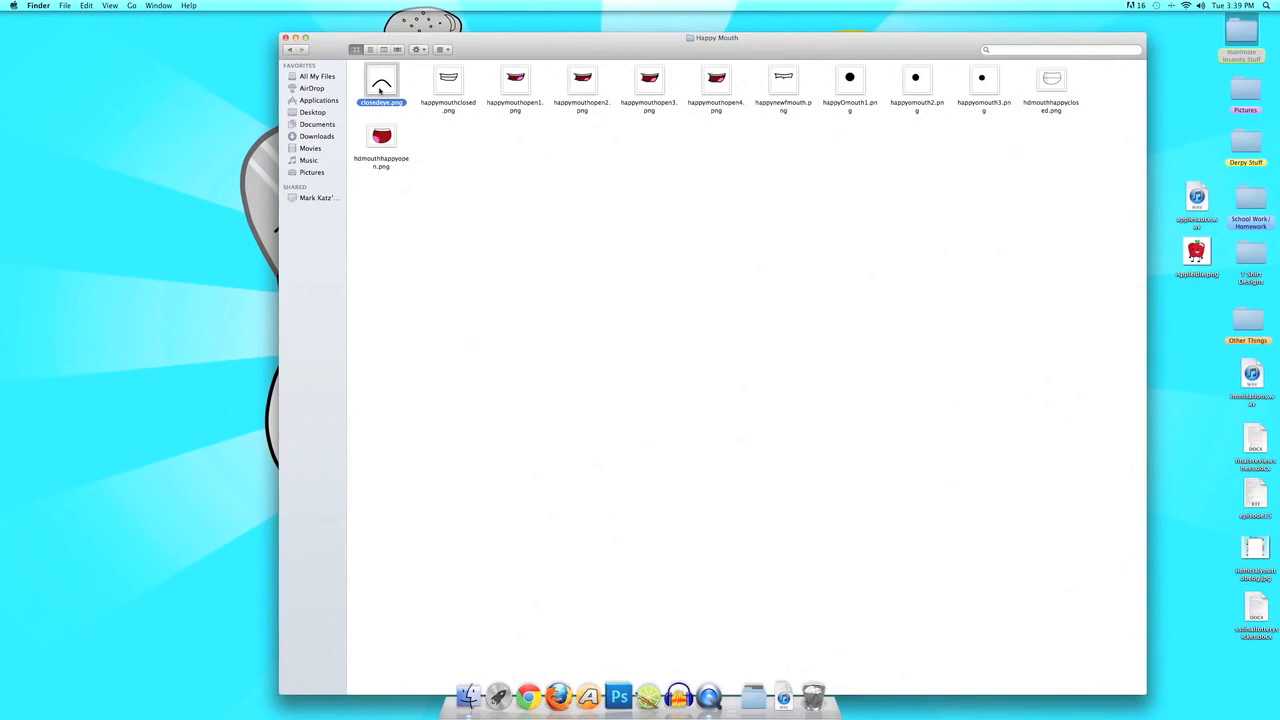
pyautogui.click(457, 168)
# - Review the sequence from happymouthclosed.png through happymouthopen4.png in the preview again, and close the preview and the folder window
pyautogui.click(448, 82)
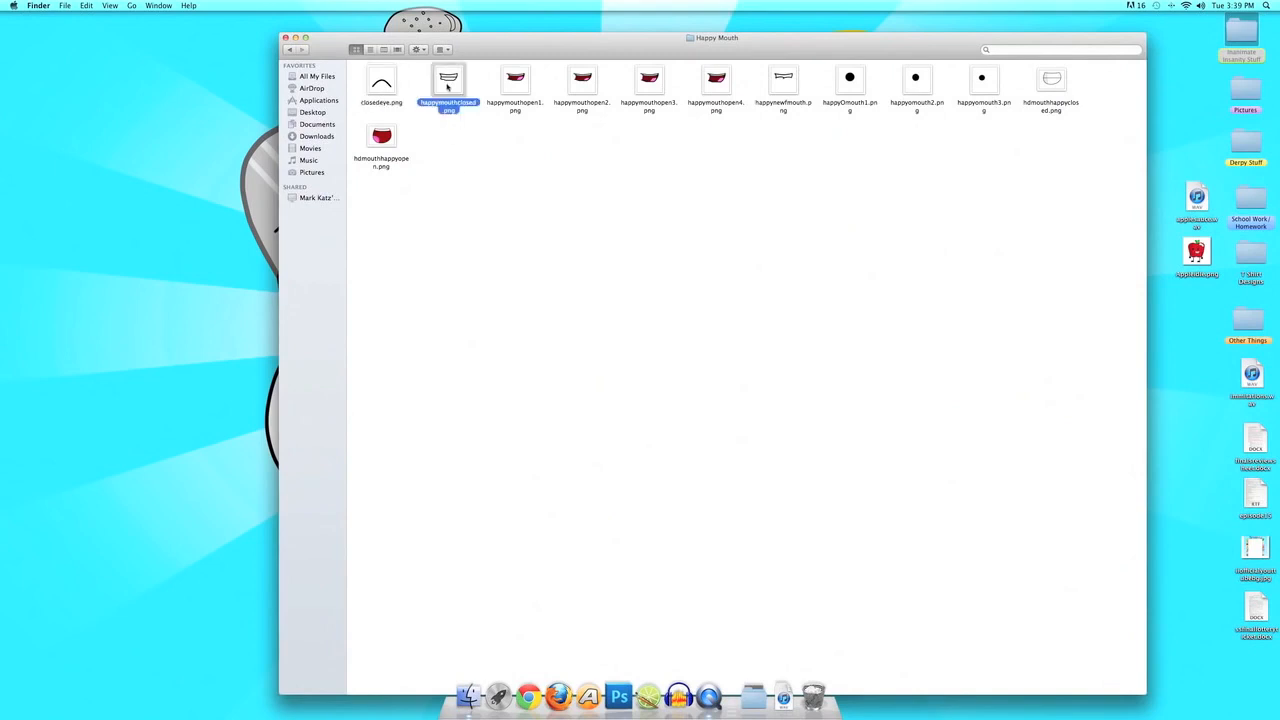
pyautogui.press('space')
pyautogui.press('Right')
pyautogui.press('Right')
pyautogui.press('Right')
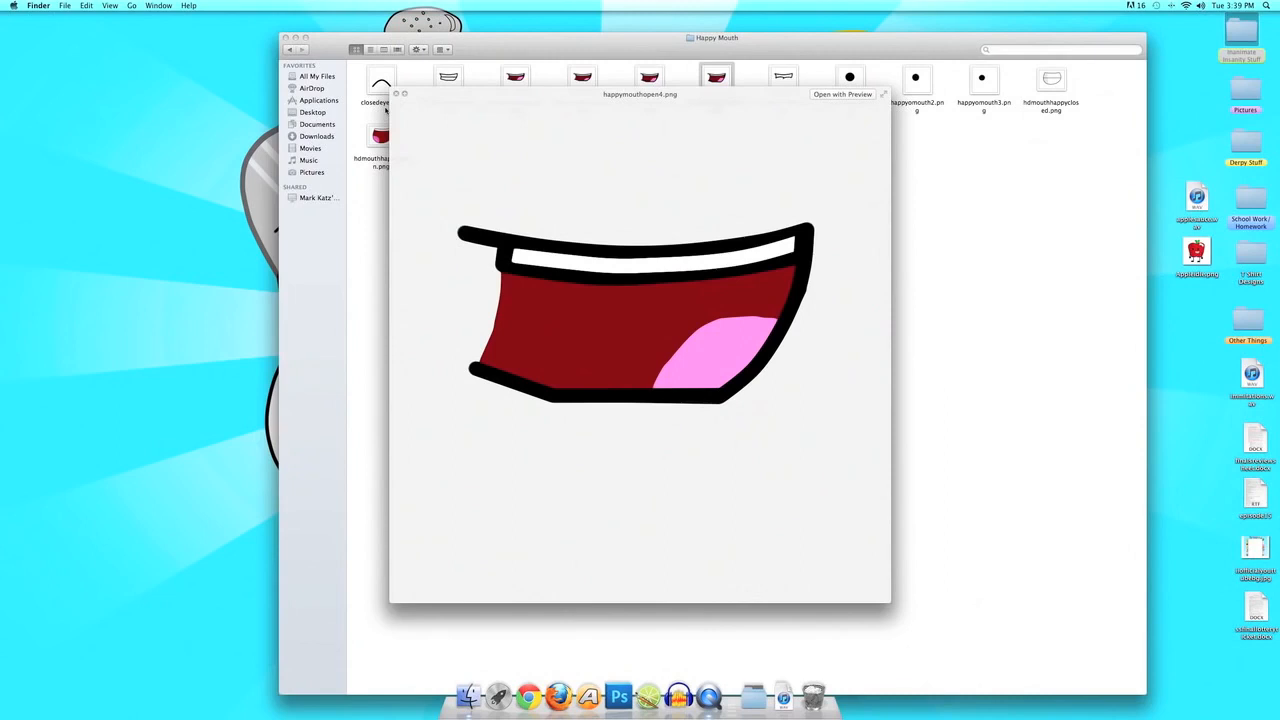
pyautogui.press('Left')
pyautogui.press('Left')
pyautogui.press('Left')
pyautogui.press('Right')
pyautogui.press('Right')
pyautogui.press('Right')
pyautogui.press('Left')
pyautogui.press('Left')
pyautogui.press('Left')
pyautogui.press('Left')
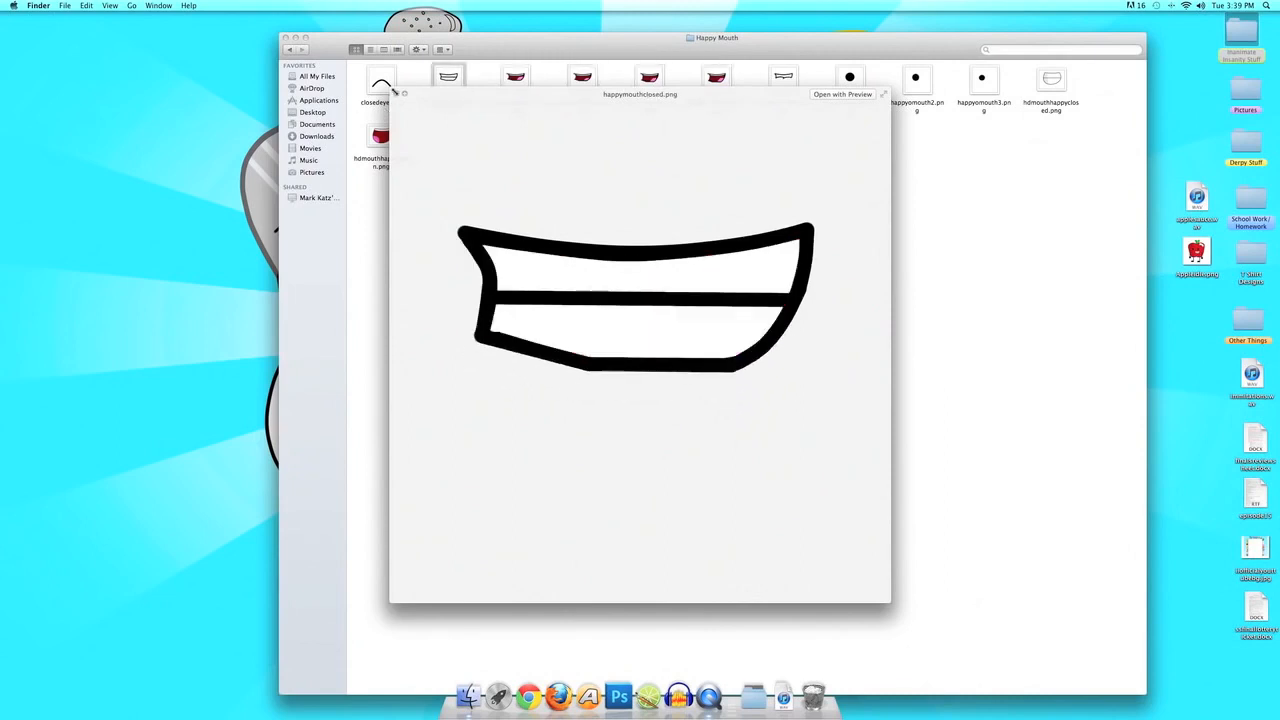
pyautogui.click(404, 93)
pyautogui.click(285, 37)
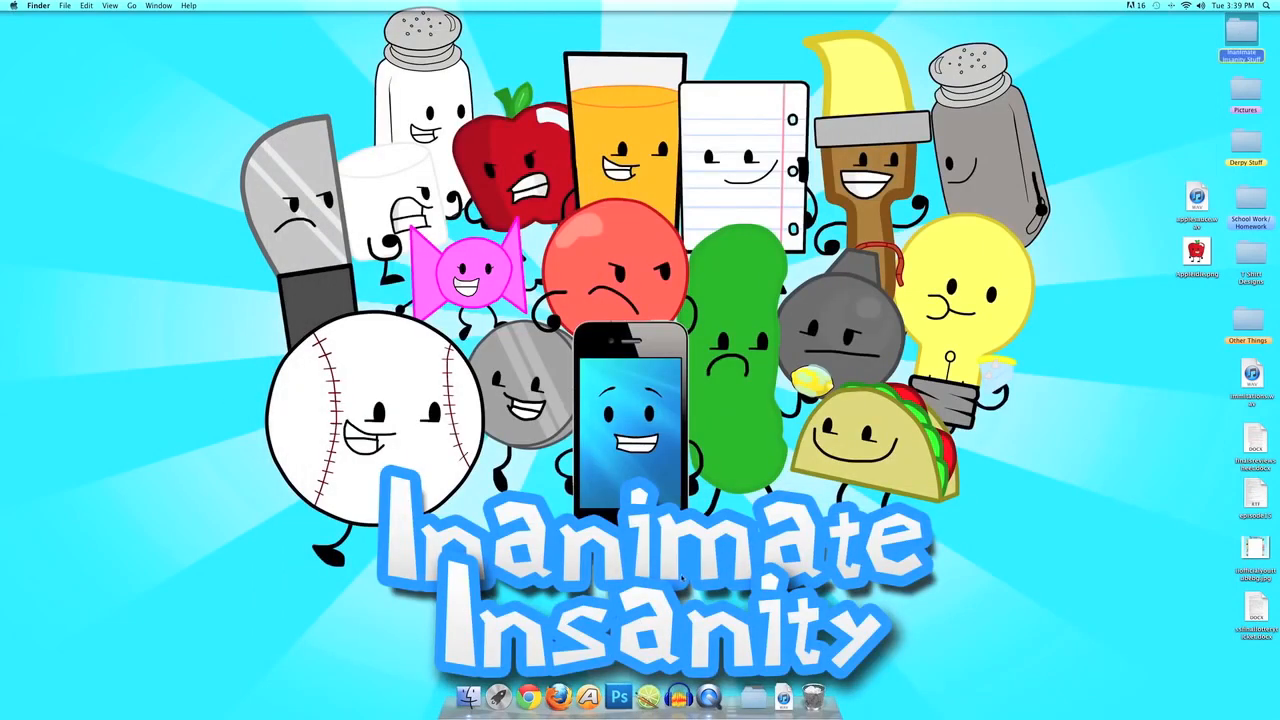
# - Switch to Anime Studio Pro and create a new project, moving its window clear of the desktop folders
pyautogui.click(588, 697)
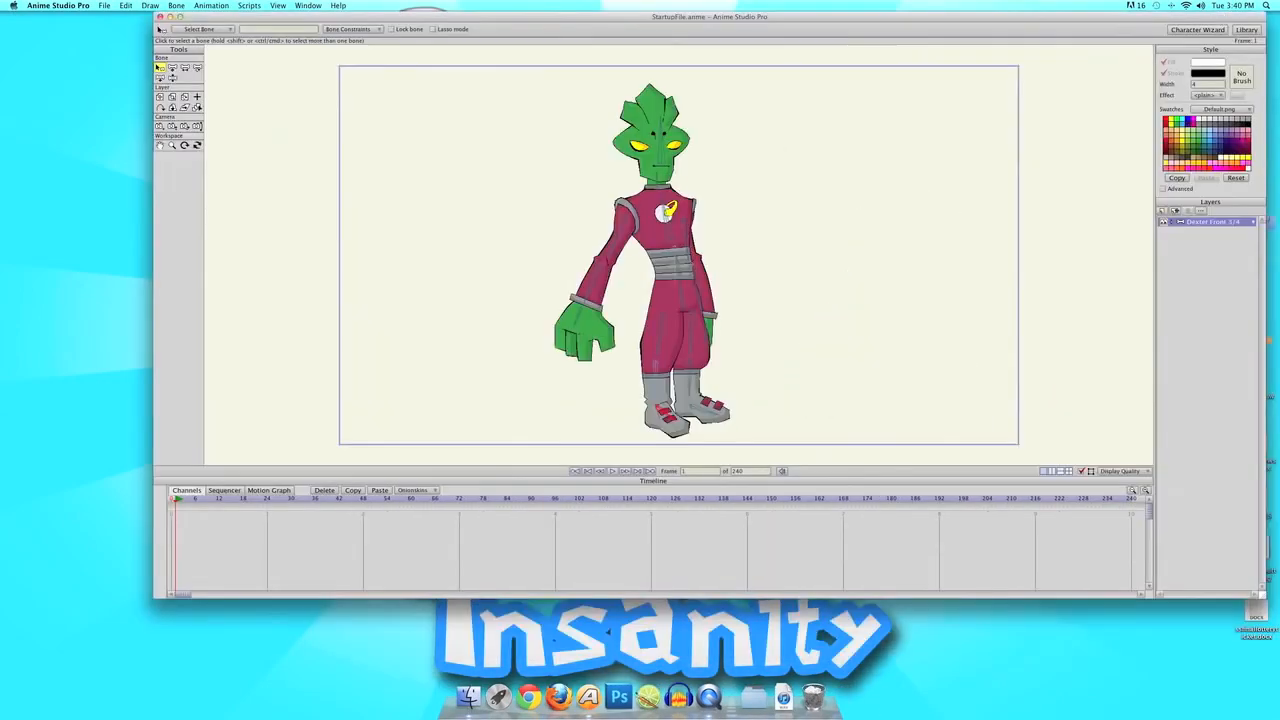
pyautogui.click(105, 6)
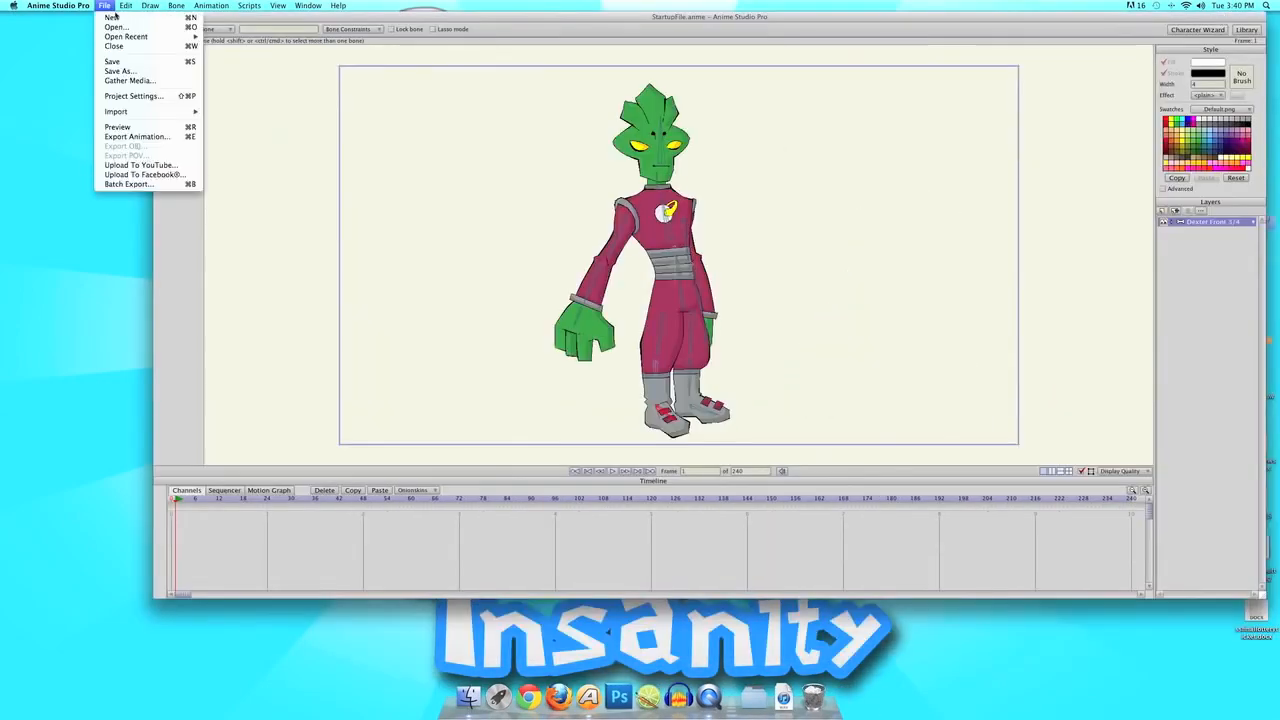
pyautogui.click(116, 18)
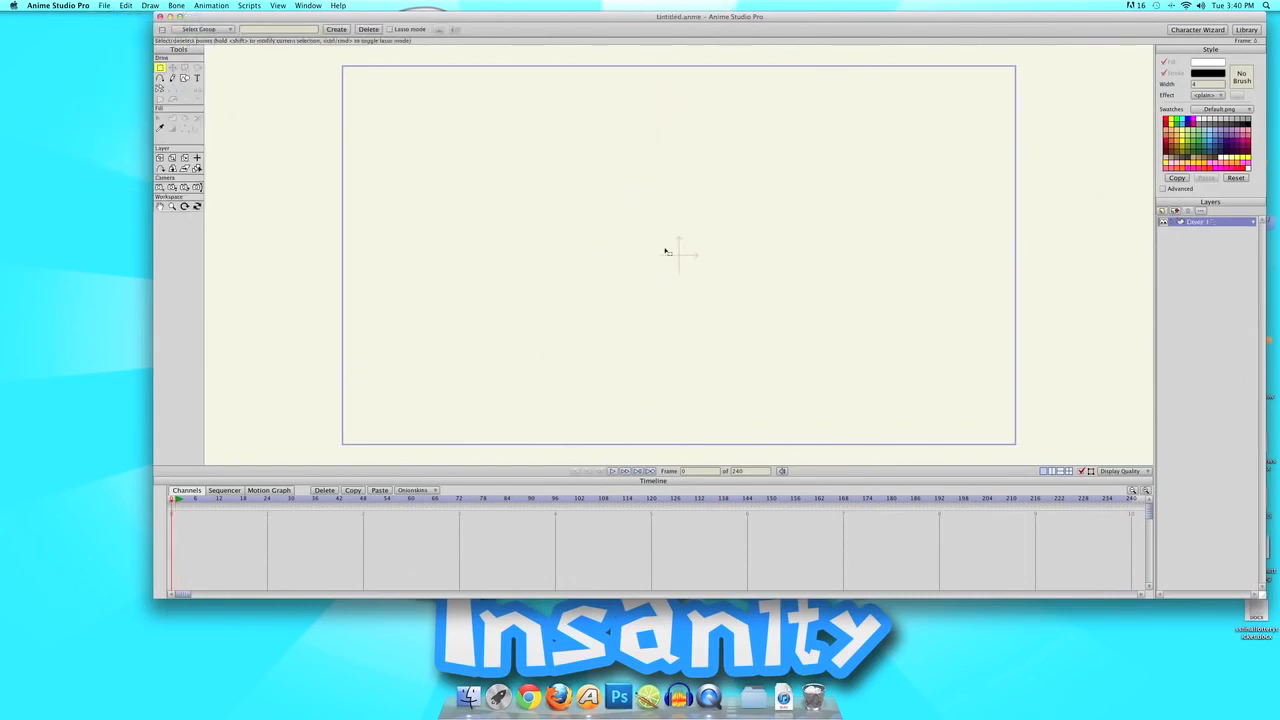
pyautogui.moveTo(772, 19); pyautogui.dragTo(713, 19)
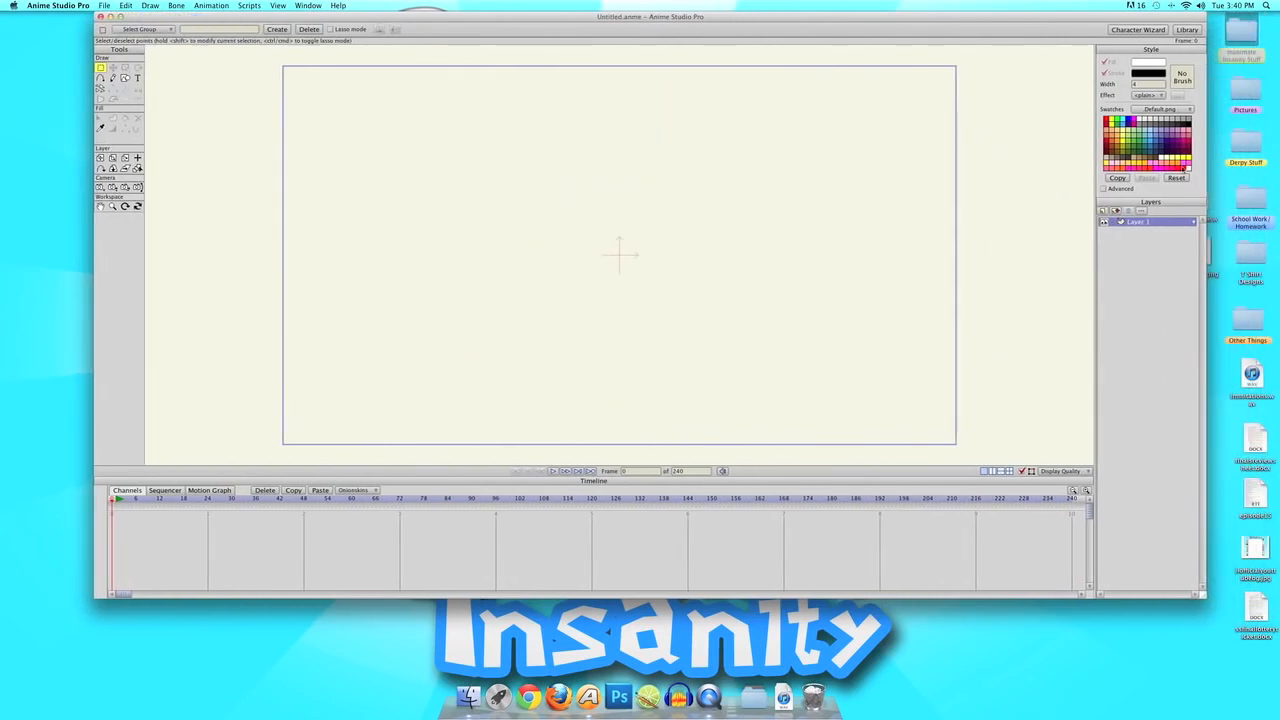
# - Add a Switch layer to the new project and delete the default Layer 1
pyautogui.click(1116, 211)
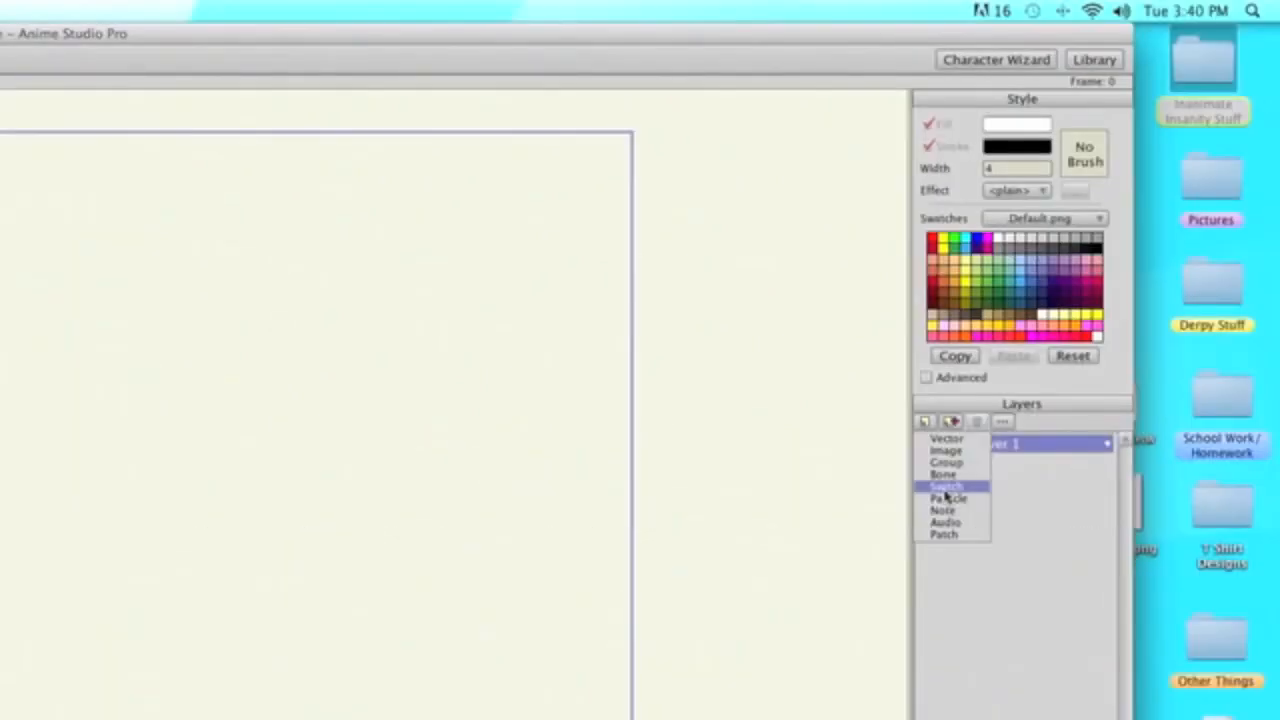
pyautogui.click(946, 488)
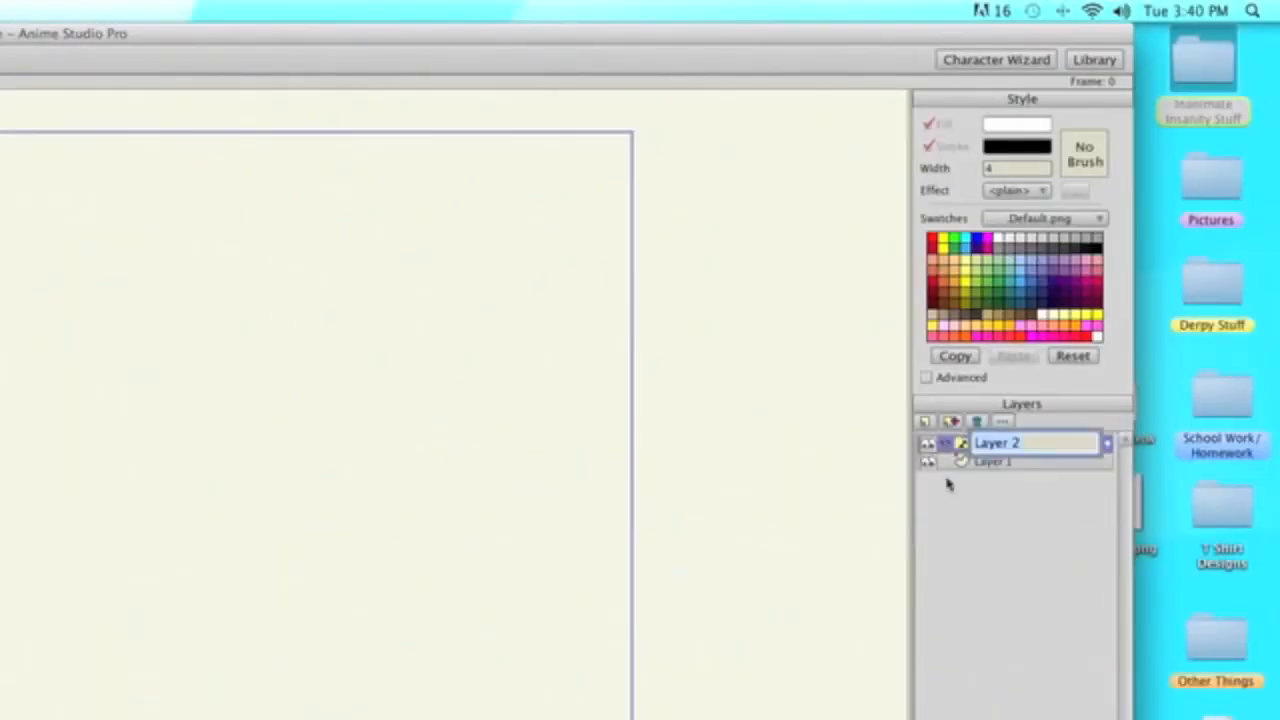
pyautogui.click(977, 462)
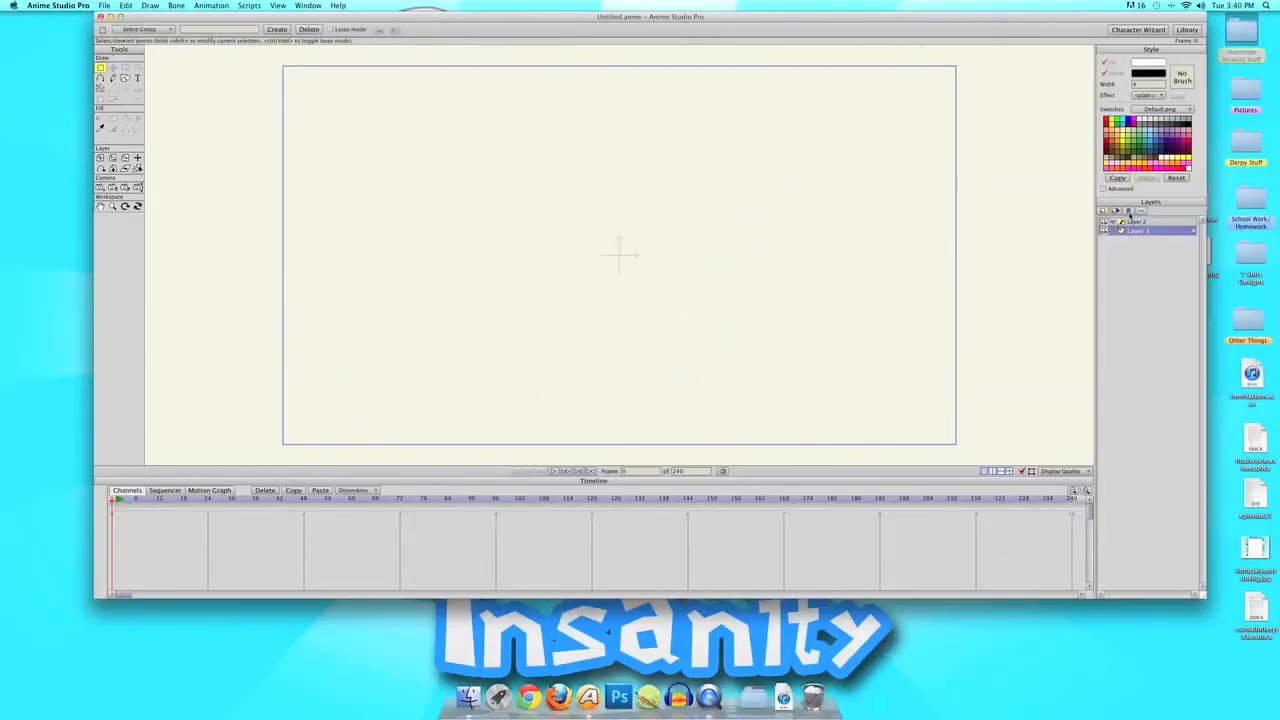
pyautogui.click(1129, 211)
pyautogui.click(679, 388)
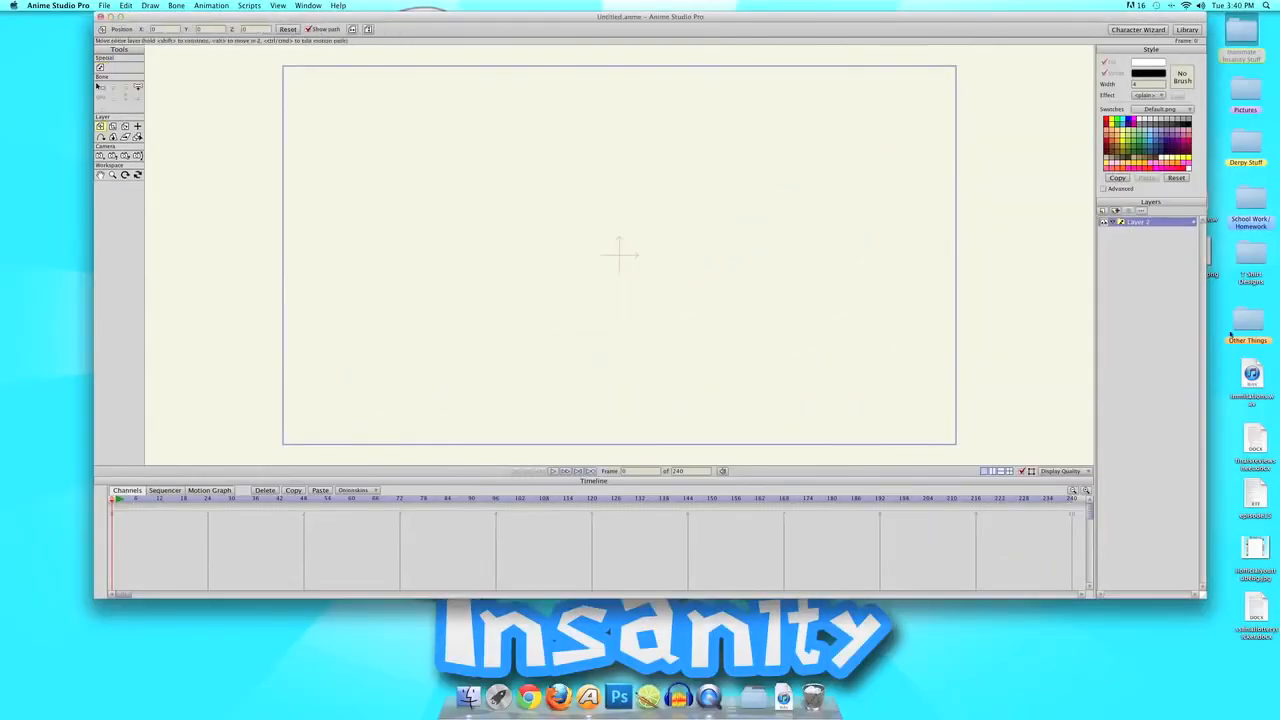
# - Add happymouthclosed.png and happymouthopen1.png from the Happy Mouth folder as image layers
pyautogui.click(1103, 211)
pyautogui.click(1110, 225)
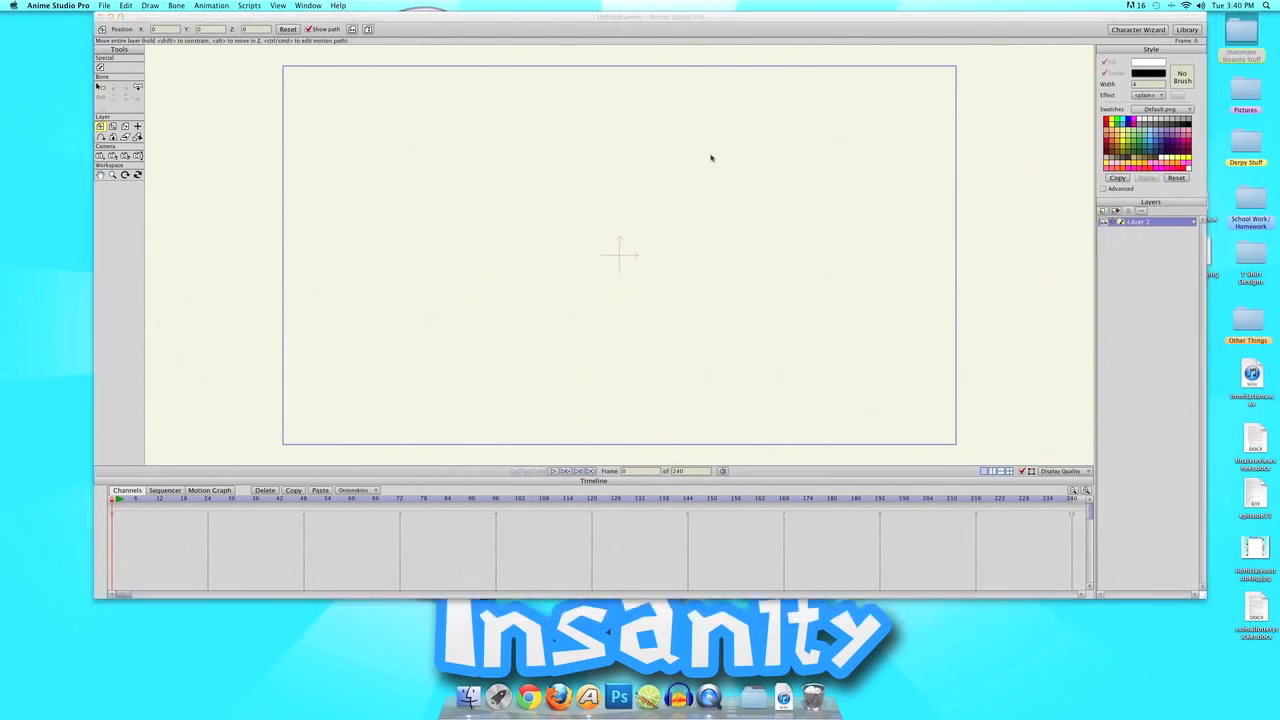
pyautogui.scroll(-5, 650, 200)
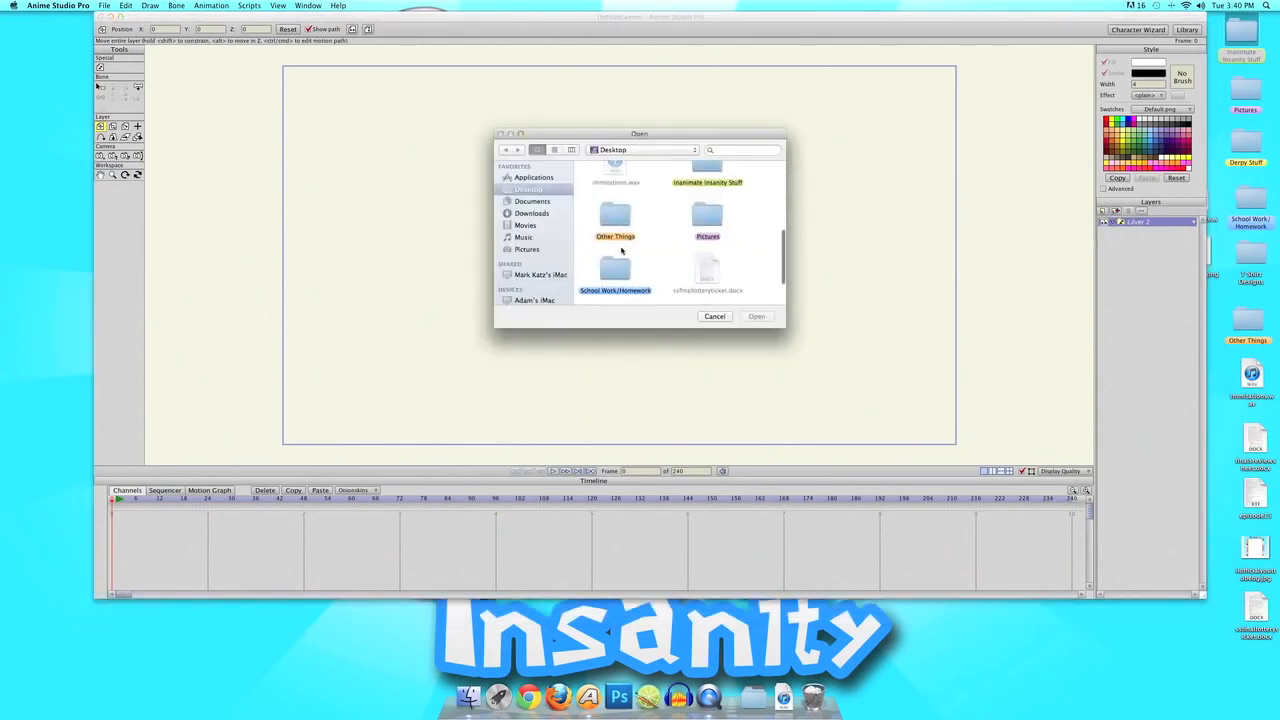
pyautogui.doubleClick(707, 172)
pyautogui.doubleClick(744, 188)
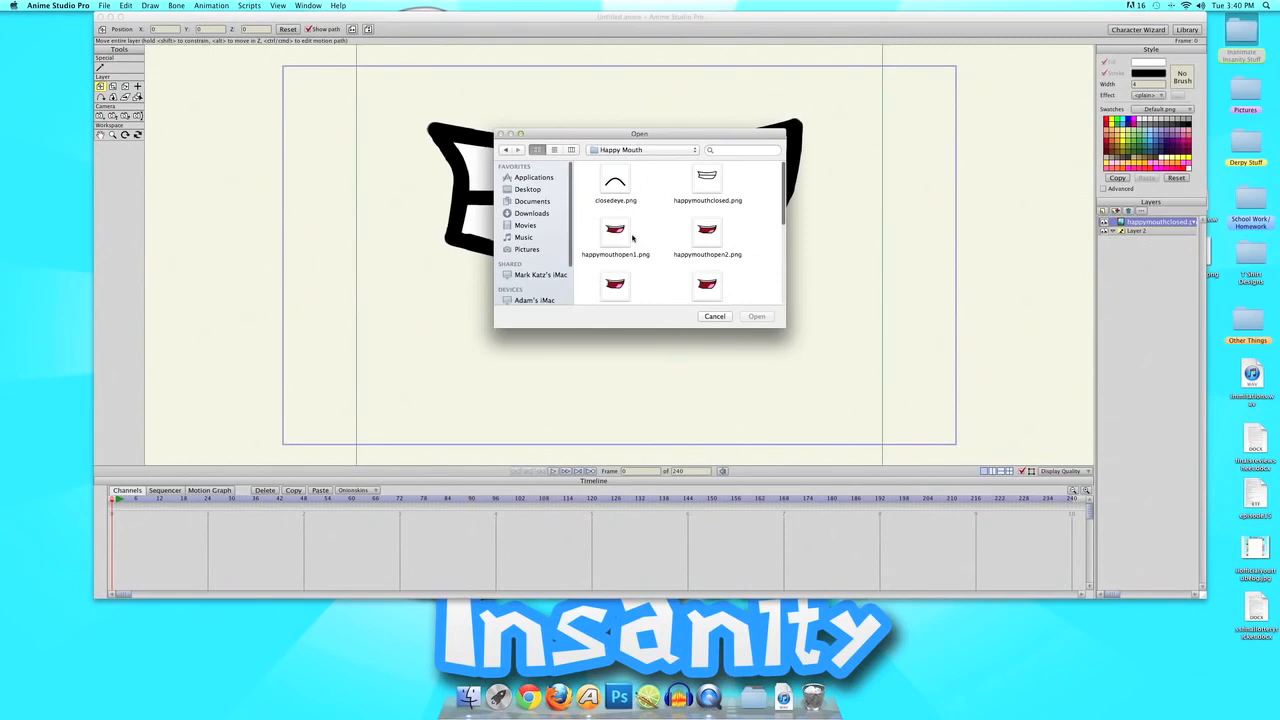
pyautogui.click(614, 251)
pyautogui.click(757, 316)
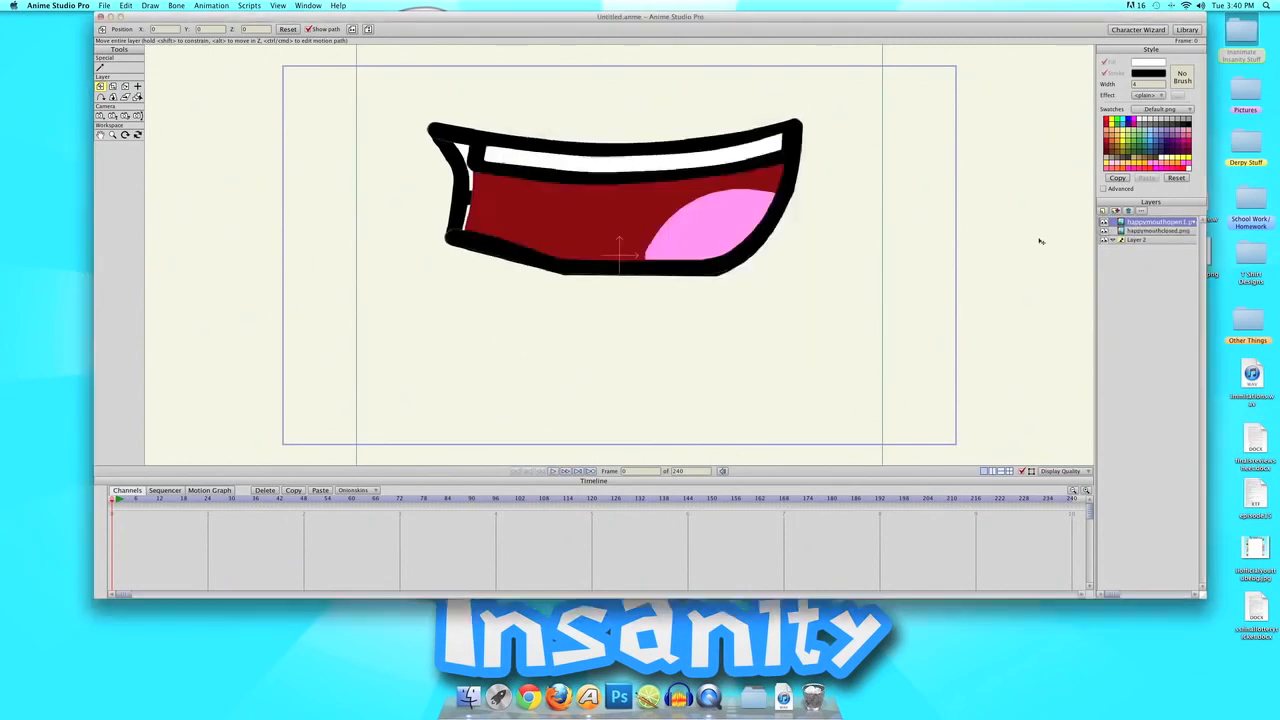
# - Add image layers for happymouthopen2 to happymouthopen4, happynewfmouth and the three round mouths happyOmouth1, happyomouth2 and happyomouth3
pyautogui.doubleClick(617, 232)
pyautogui.click(1103, 211)
pyautogui.doubleClick(709, 241)
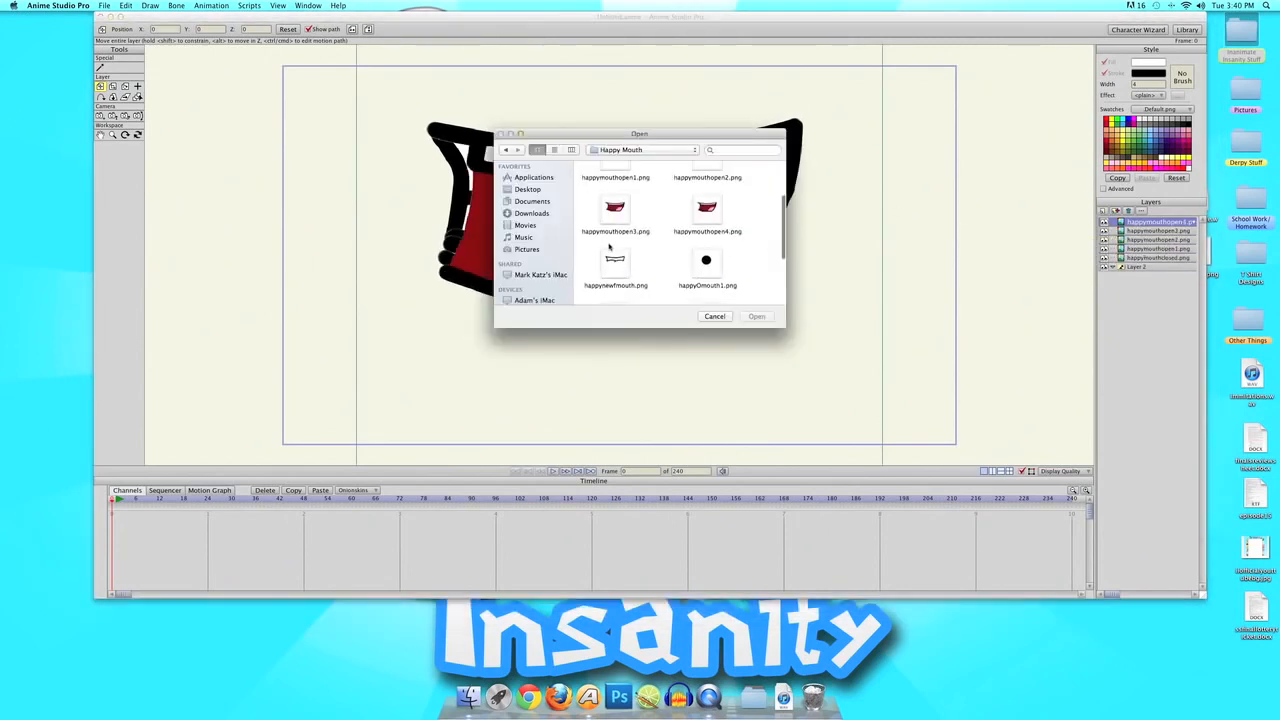
pyautogui.doubleClick(614, 257)
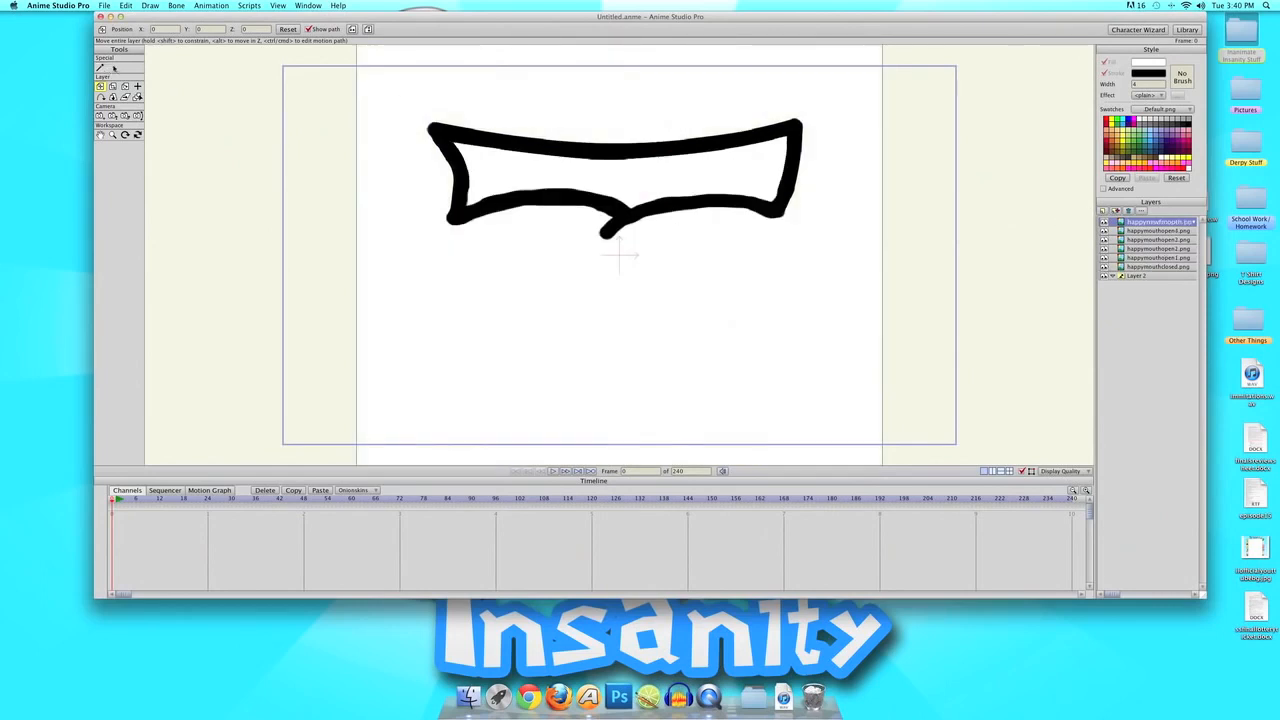
pyautogui.click(100, 67)
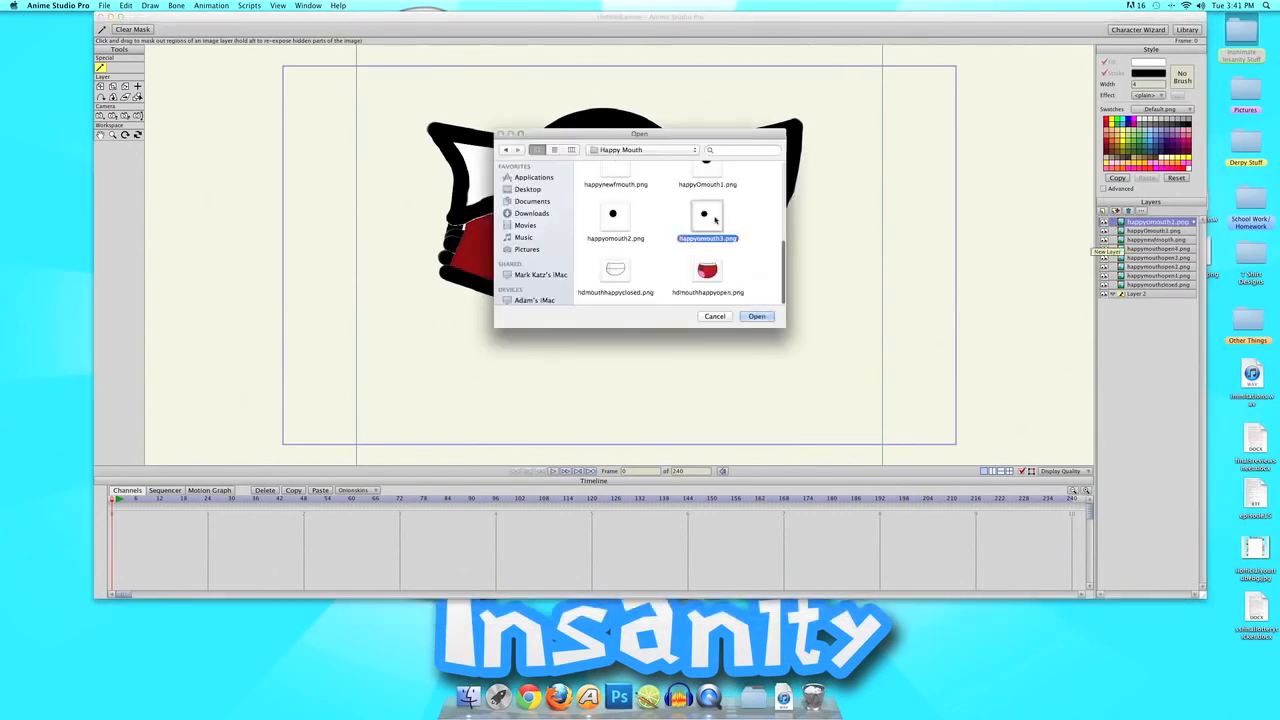
pyautogui.doubleClick(714, 220)
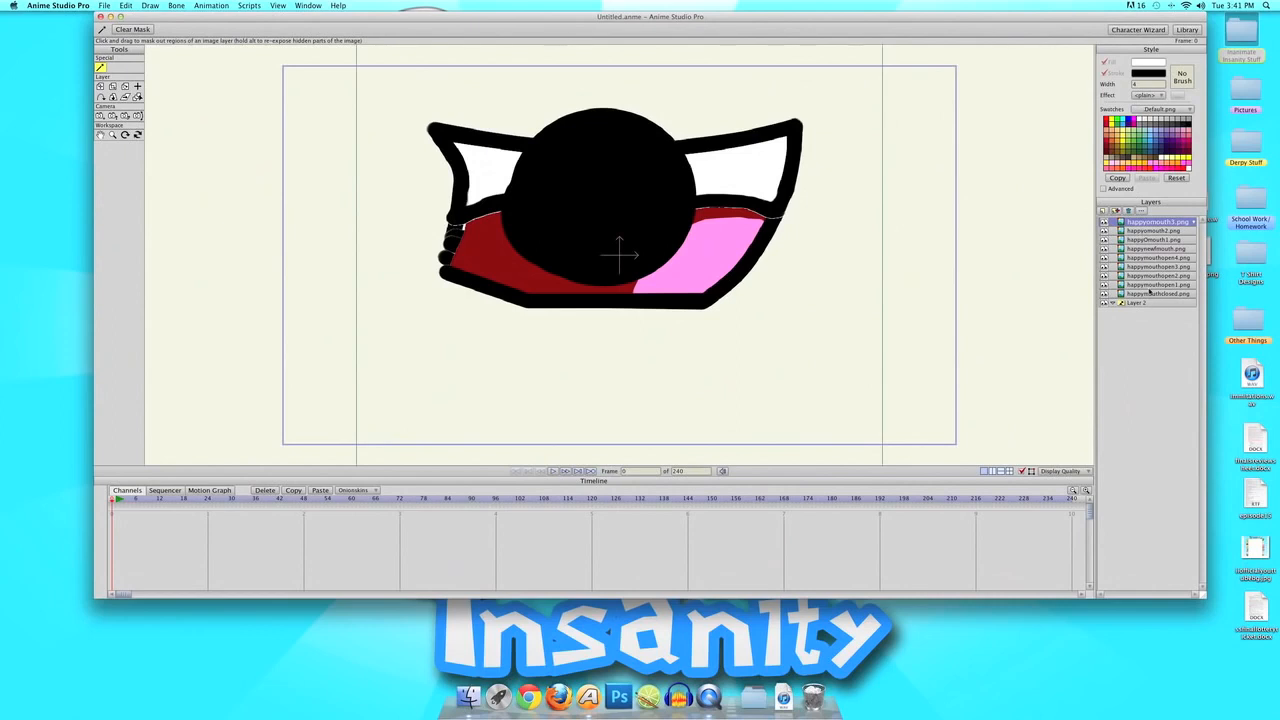
# - Select all the mouth image layers, from happymouthclosed.png to happyomouth3.png, and move them into the switch layer
pyautogui.click(1150, 294)
pyautogui.keyDown('shift'); pyautogui.click(1153, 223); pyautogui.keyUp('shift')
pyautogui.moveTo(1136, 222); pyautogui.dragTo(1127, 307)
# - Rename the switch layer containing the mouth images to Mouth
pyautogui.doubleClick(1143, 222)
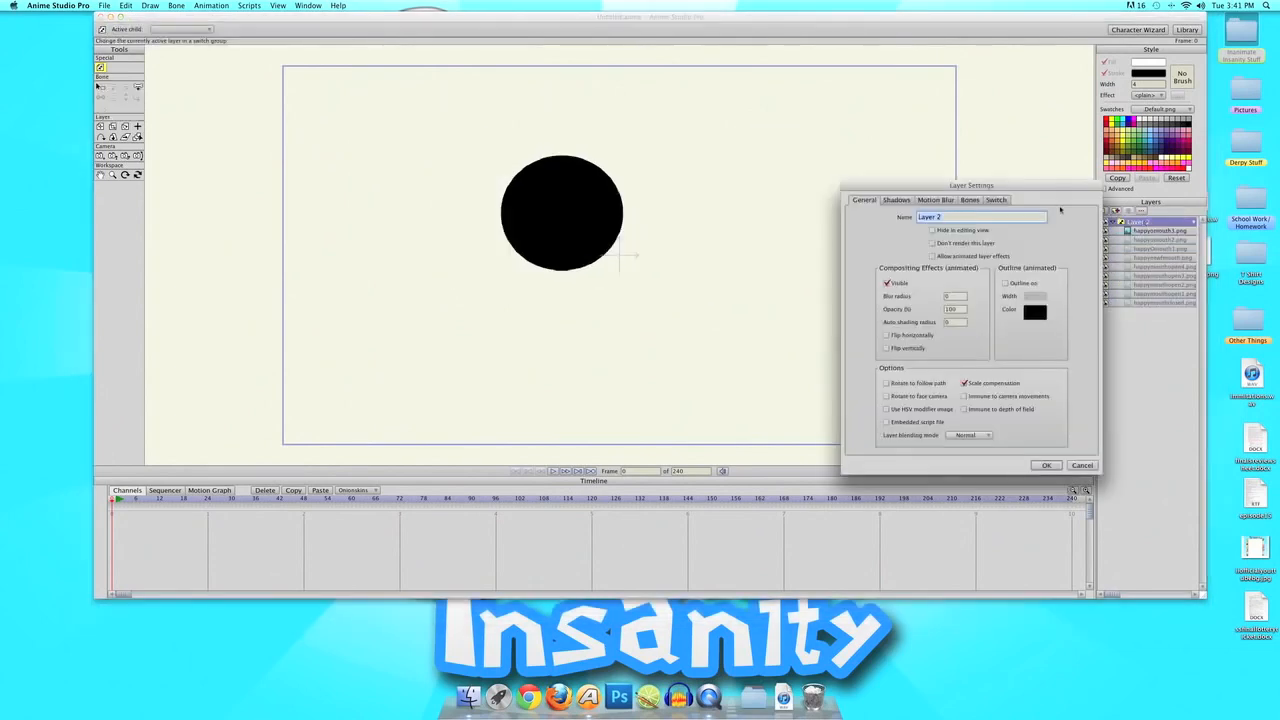
pyautogui.write('Mouth')
pyautogui.press('Return')
# - Look through the images inside the Mouth layer one by one, from happyomouth3.png down to happymouthclosed.png
pyautogui.click(1147, 232)
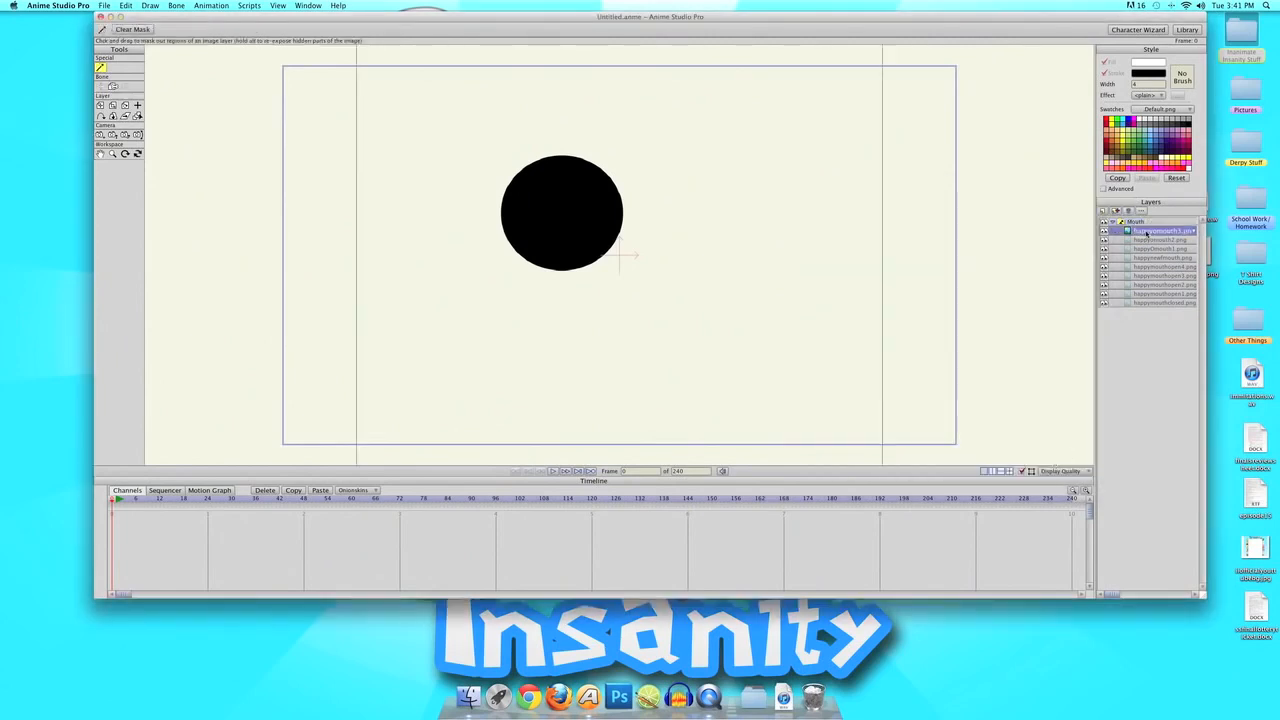
pyautogui.click(1130, 222)
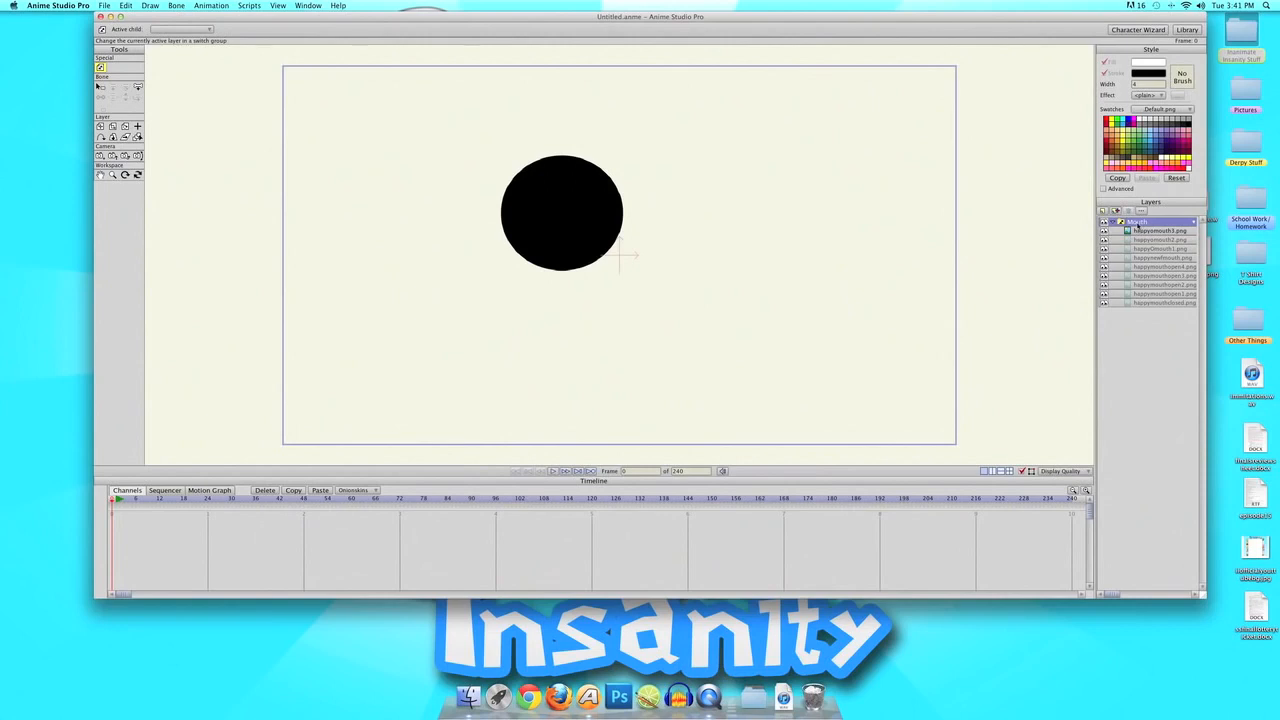
pyautogui.click(1144, 232)
pyautogui.click(1143, 242)
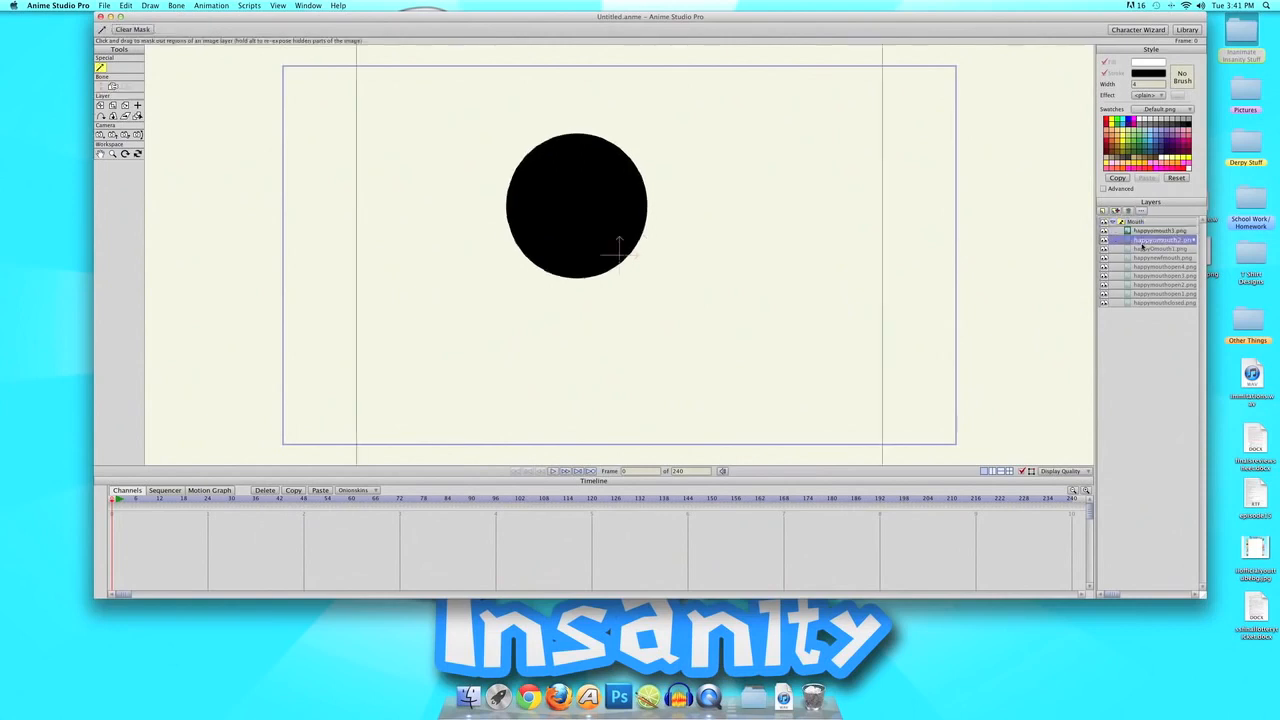
pyautogui.click(1143, 249)
pyautogui.click(1143, 258)
pyautogui.click(1142, 267)
pyautogui.click(1141, 276)
pyautogui.click(1140, 286)
pyautogui.click(1139, 303)
pyautogui.click(1140, 294)
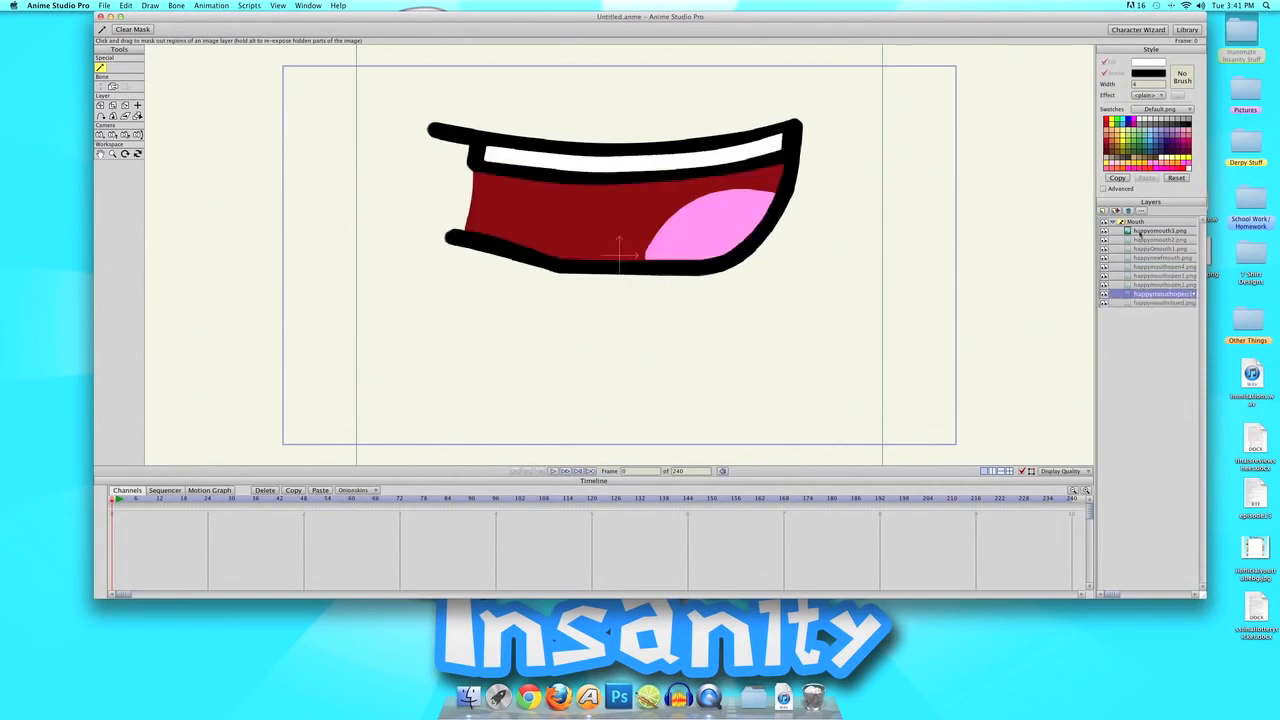
# - Make happymouthclosed.png the active image of the Mouth switch layer
pyautogui.click(1140, 222)
pyautogui.rightClick(1140, 222)
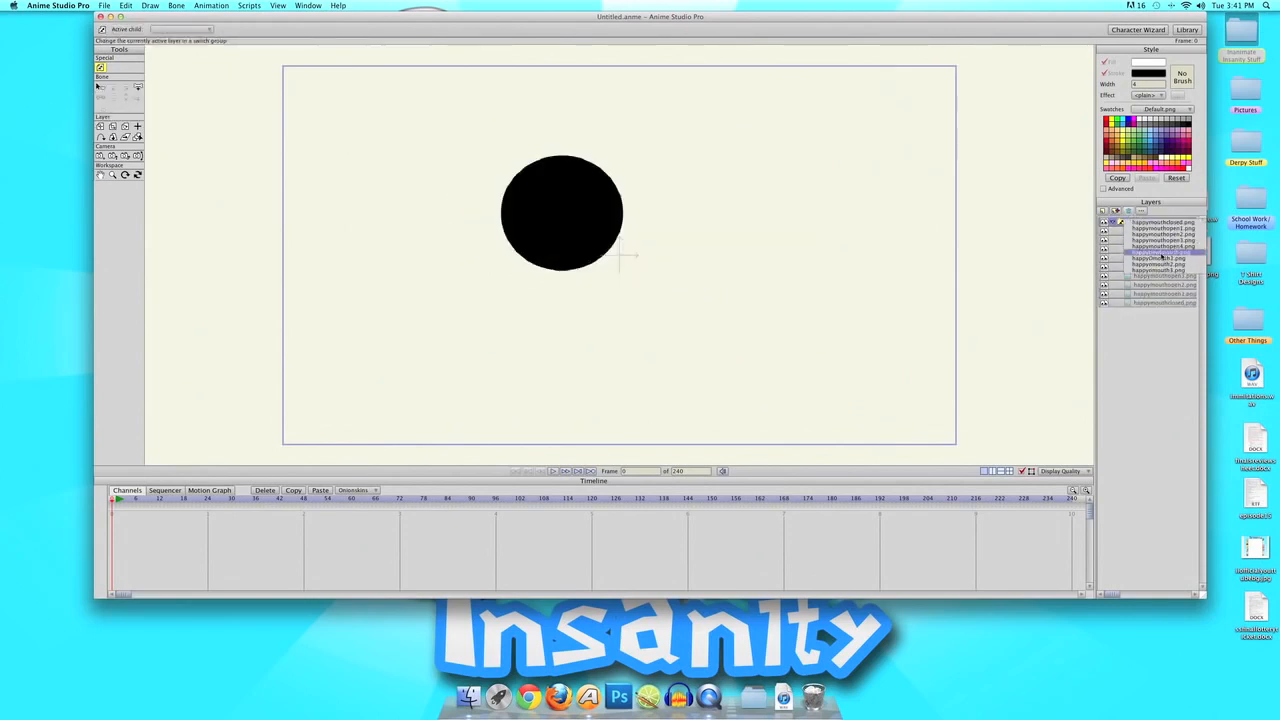
pyautogui.click(1160, 222)
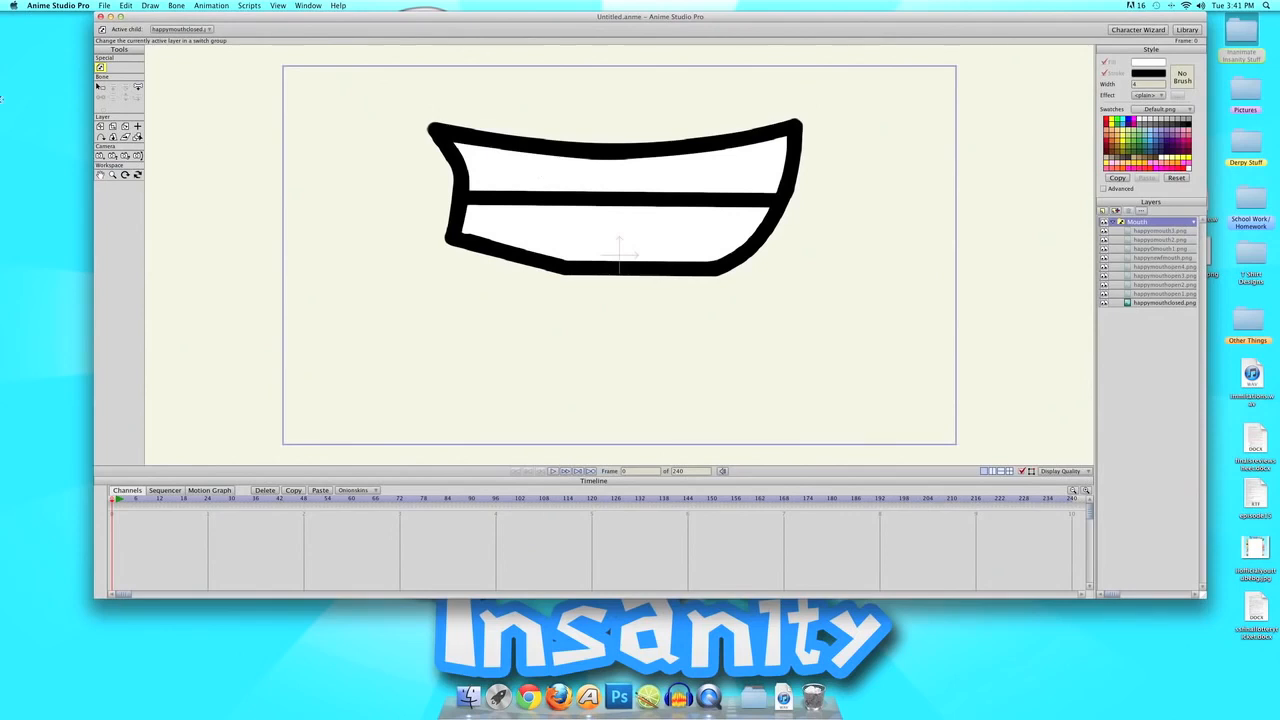
# - Collapse the Mouth layer, scale it down to a small mouth and move it to about X -0.10, Y -0.06
pyautogui.press('super+Tab')
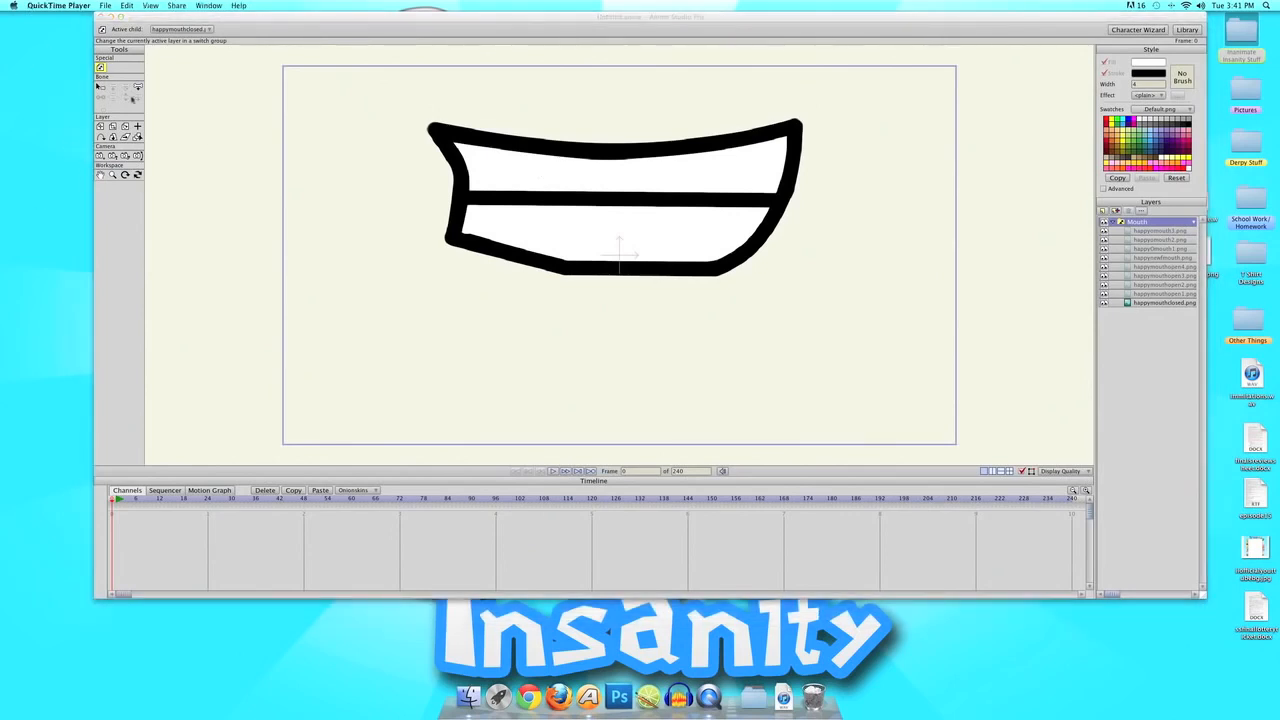
pyautogui.click(157, 29)
pyautogui.click(112, 126)
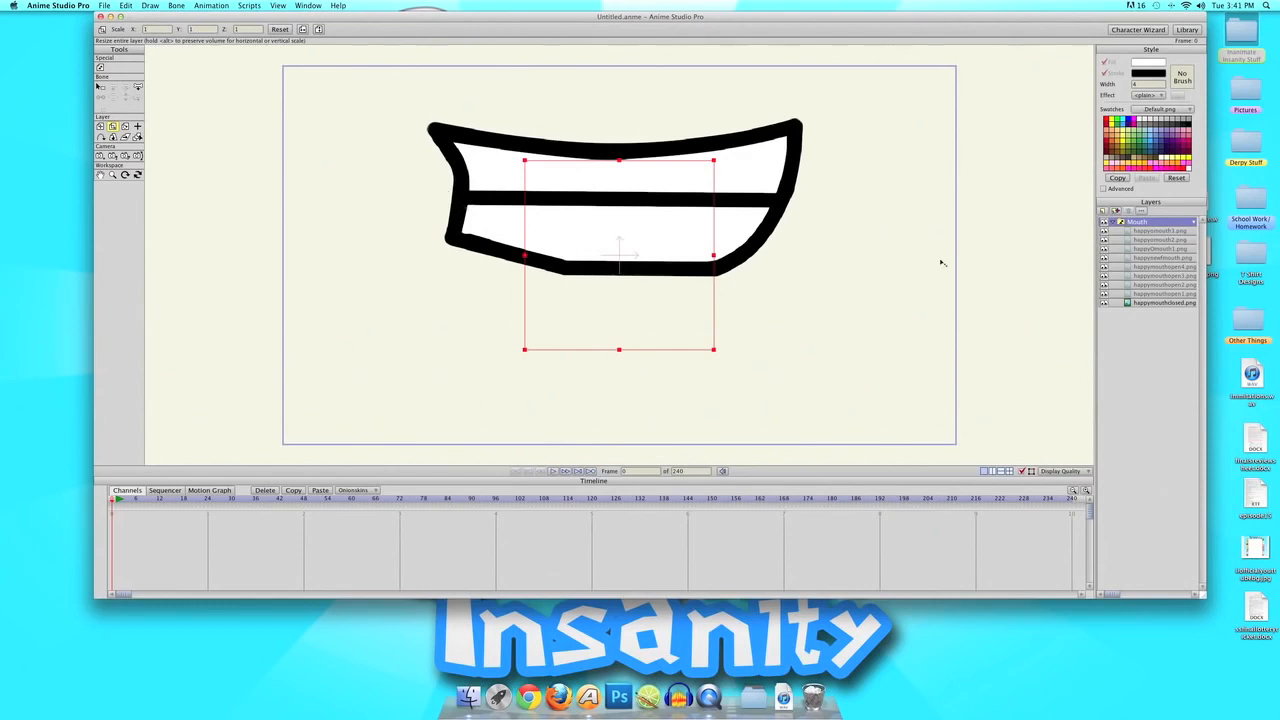
pyautogui.click(1111, 222)
pyautogui.moveTo(827, 158); pyautogui.dragTo(666, 228)
pyautogui.click(100, 126)
pyautogui.moveTo(505, 198); pyautogui.dragTo(486, 216)
pyautogui.moveTo(676, 344); pyautogui.dragTo(677, 336)
# - Add an image layer with Paintbrush.png from the Character Bodies folder inside Inanimate Insanity Stuff on the Desktop
pyautogui.click(1104, 211)
pyautogui.click(1106, 226)
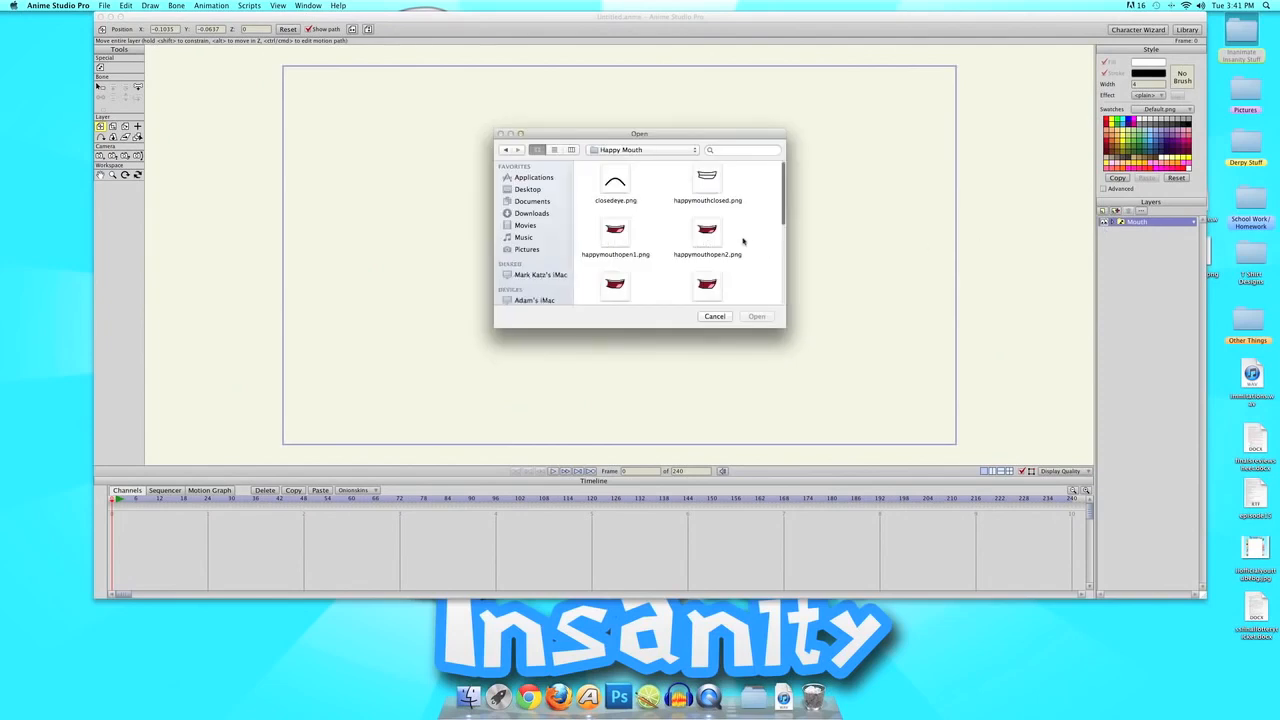
pyautogui.click(527, 189)
pyautogui.scroll(-3, 663, 246)
pyautogui.doubleClick(710, 182)
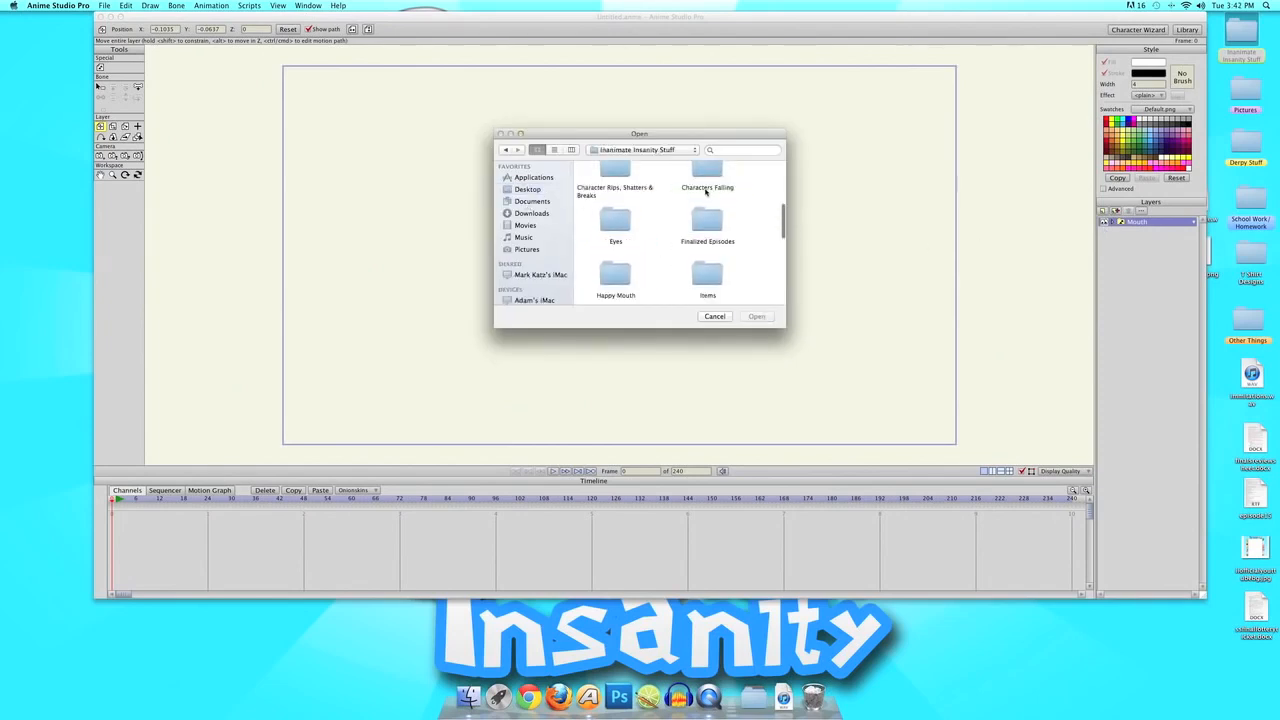
pyautogui.scroll(2, 683, 231)
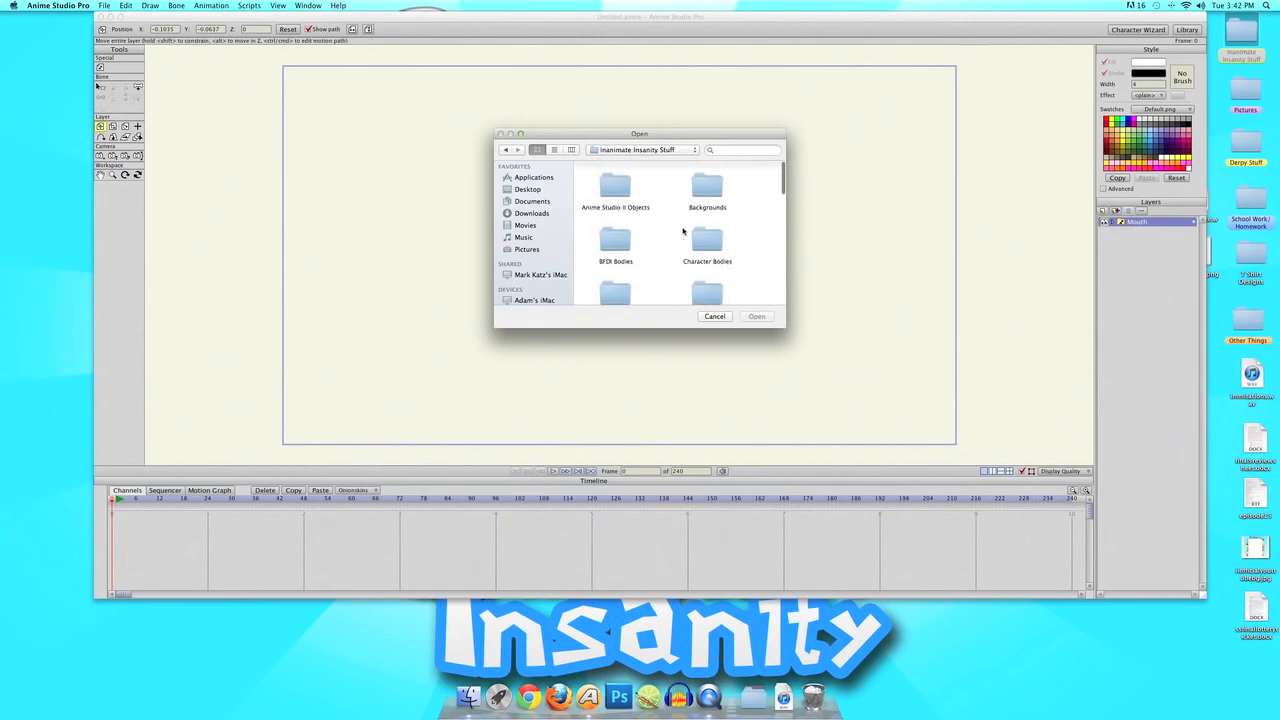
pyautogui.scroll(-4, 683, 231)
pyautogui.doubleClick(707, 180)
pyautogui.scroll(-10, 668, 252)
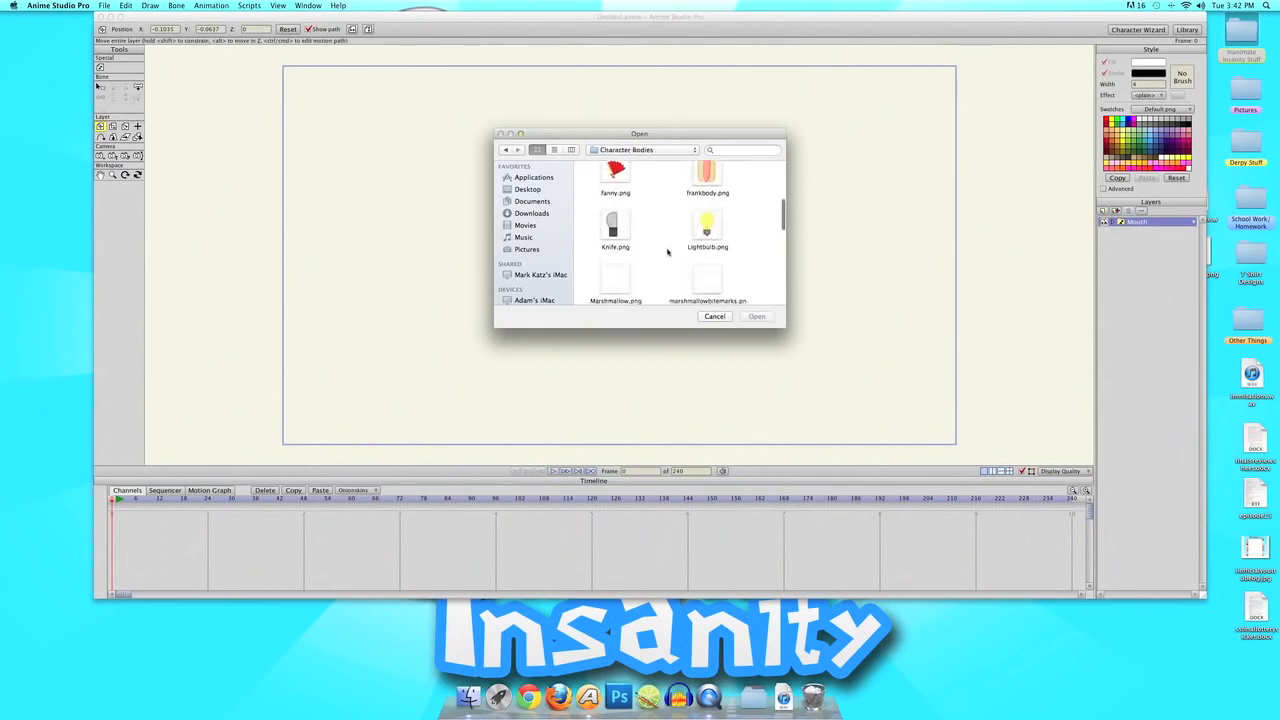
pyautogui.scroll(-3, 668, 252)
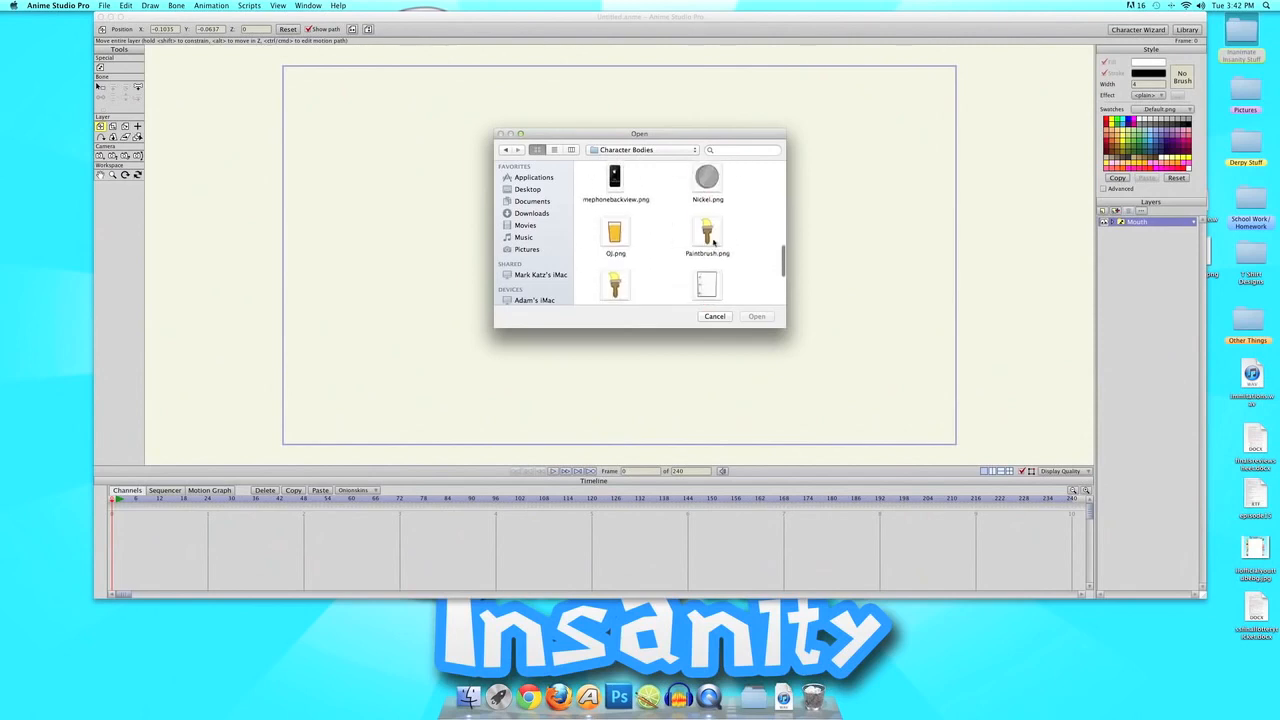
pyautogui.doubleClick(706, 236)
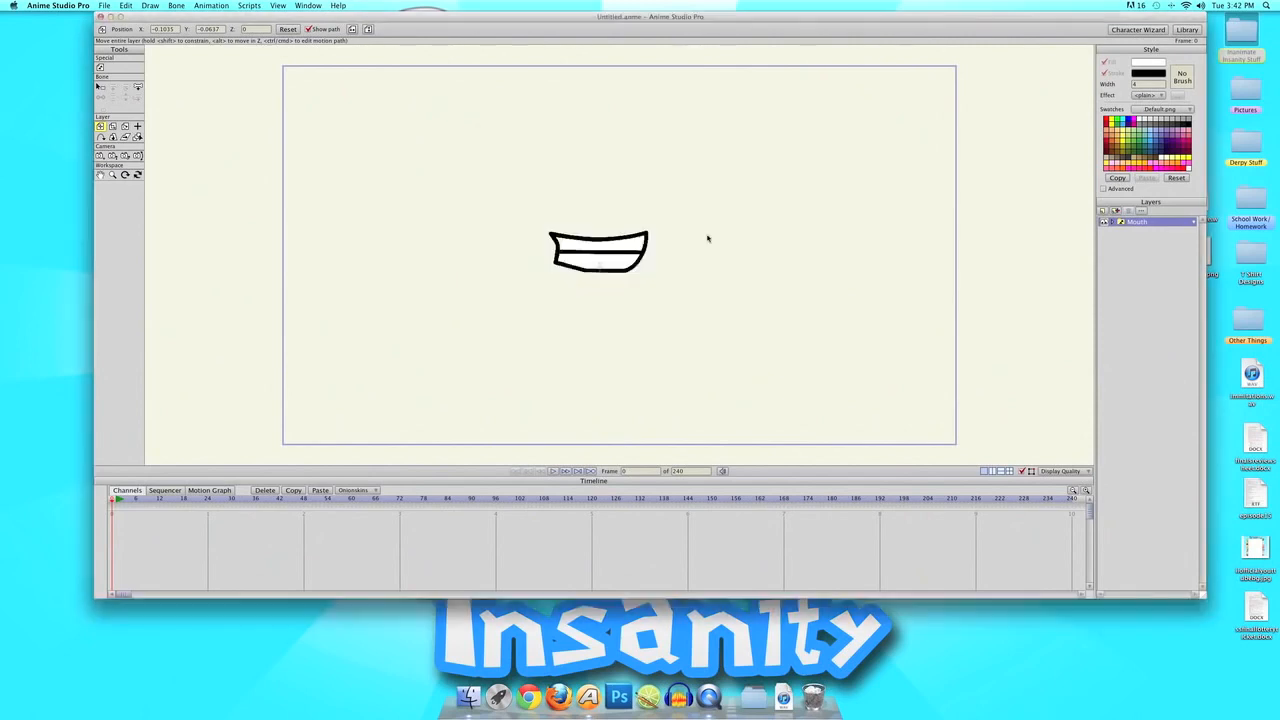
# - Scale the Paintbrush.png layer down to fit inside the frame and raise it to about Y 0.07
pyautogui.click(112, 87)
pyautogui.moveTo(409, 120)
pyautogui.mouseDown()
pyautogui.moveTo(473, 157)
pyautogui.moveTo(443, 152)
pyautogui.mouseUp()
pyautogui.click(100, 87)
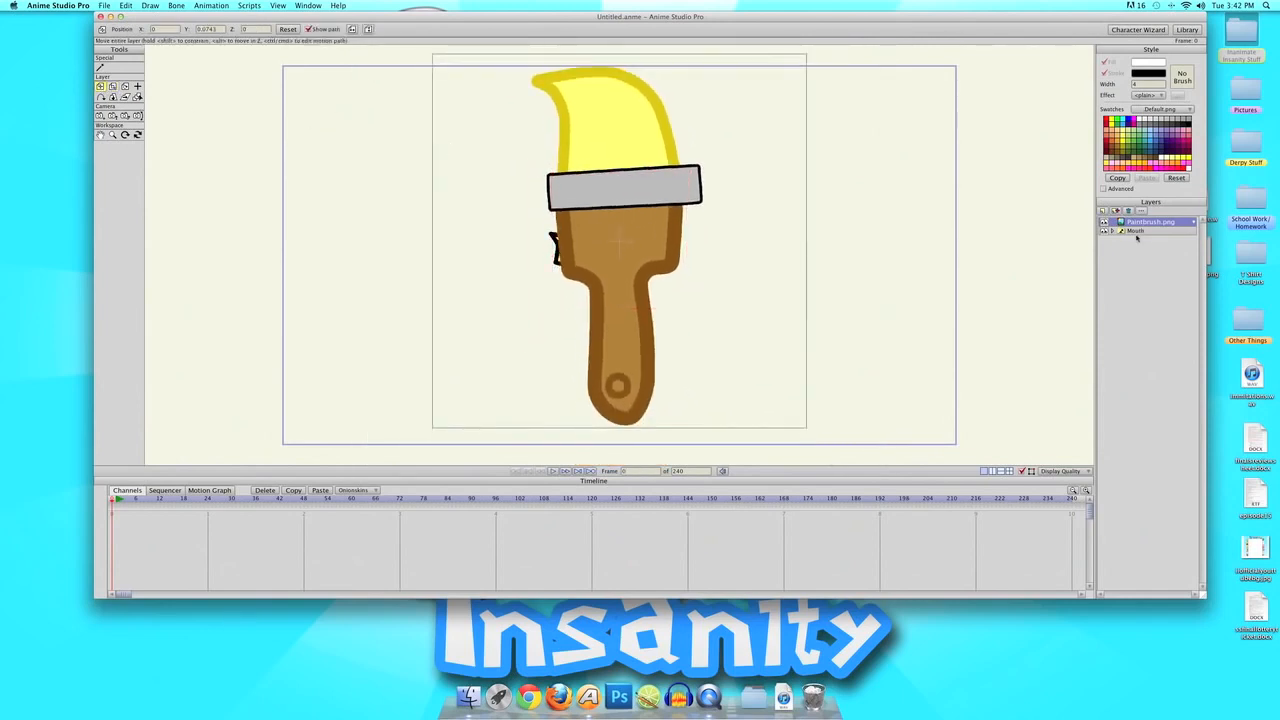
# - Bring the Mouth layer above Paintbrush.png, shrink and mirror it horizontally, and place it on the brush's face at about X -0.01, Y -0.03
pyautogui.moveTo(1135, 231); pyautogui.dragTo(1142, 221)
pyautogui.moveTo(585, 170); pyautogui.dragTo(607, 167)
pyautogui.click(112, 127)
pyautogui.moveTo(600, 266)
pyautogui.mouseDown()
pyautogui.moveTo(658, 267)
pyautogui.moveTo(652, 289)
pyautogui.mouseUp()
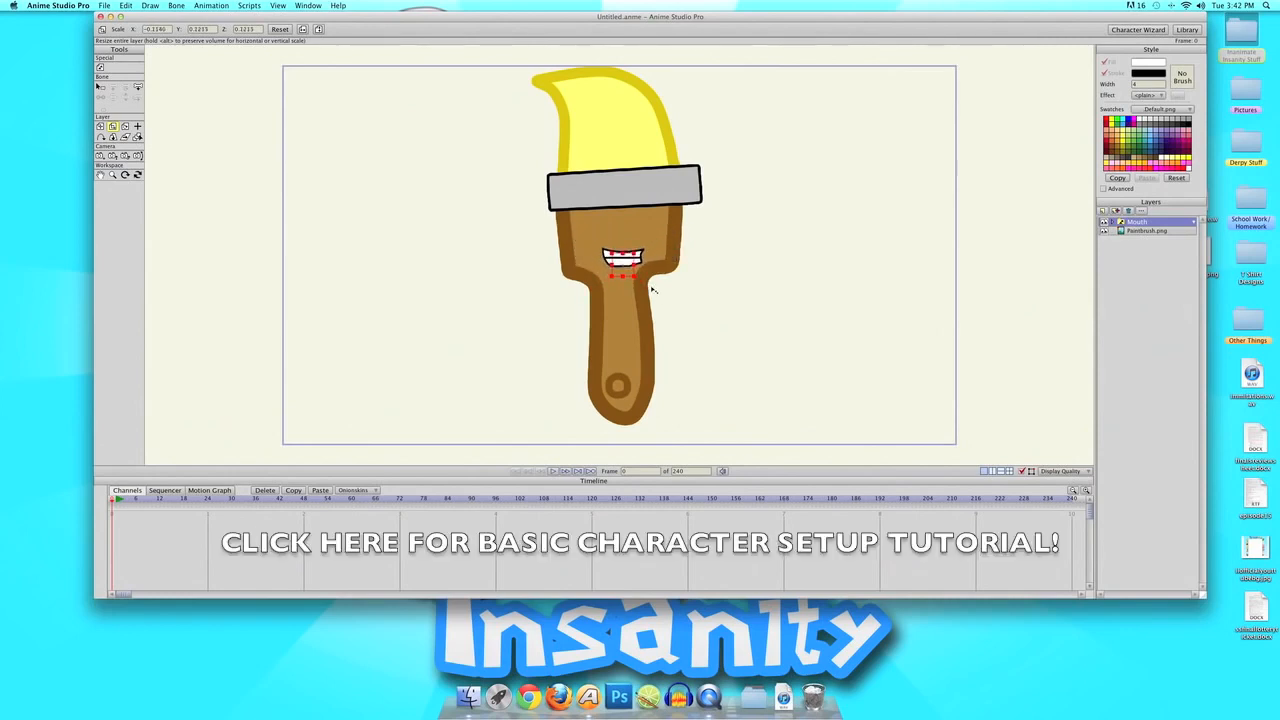
pyautogui.press('t')
pyautogui.moveTo(551, 258)
pyautogui.mouseDown()
pyautogui.moveTo(569, 249)
pyautogui.moveTo(543, 254)
pyautogui.moveTo(551, 235)
pyautogui.mouseUp()
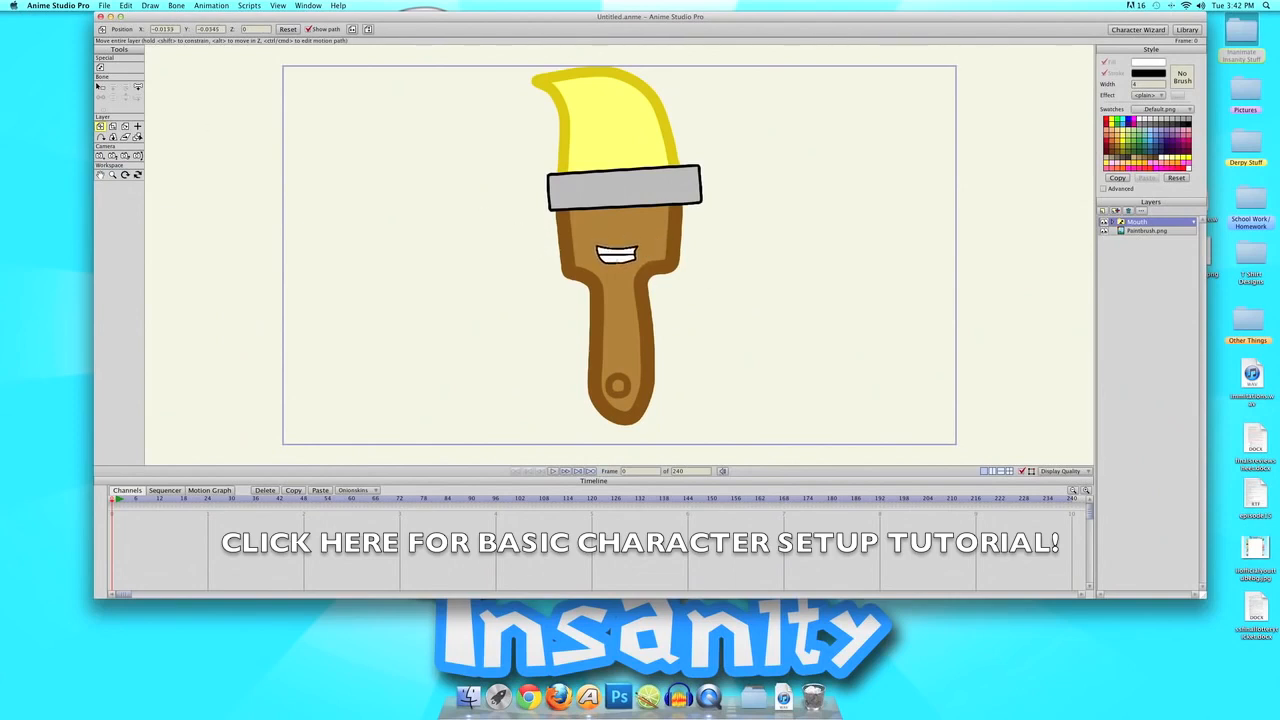
# - Import the eye switch layer from EyeCollection.anme in the Anime Studio II Objects folder
pyautogui.click(104, 5)
pyautogui.moveTo(150, 111)
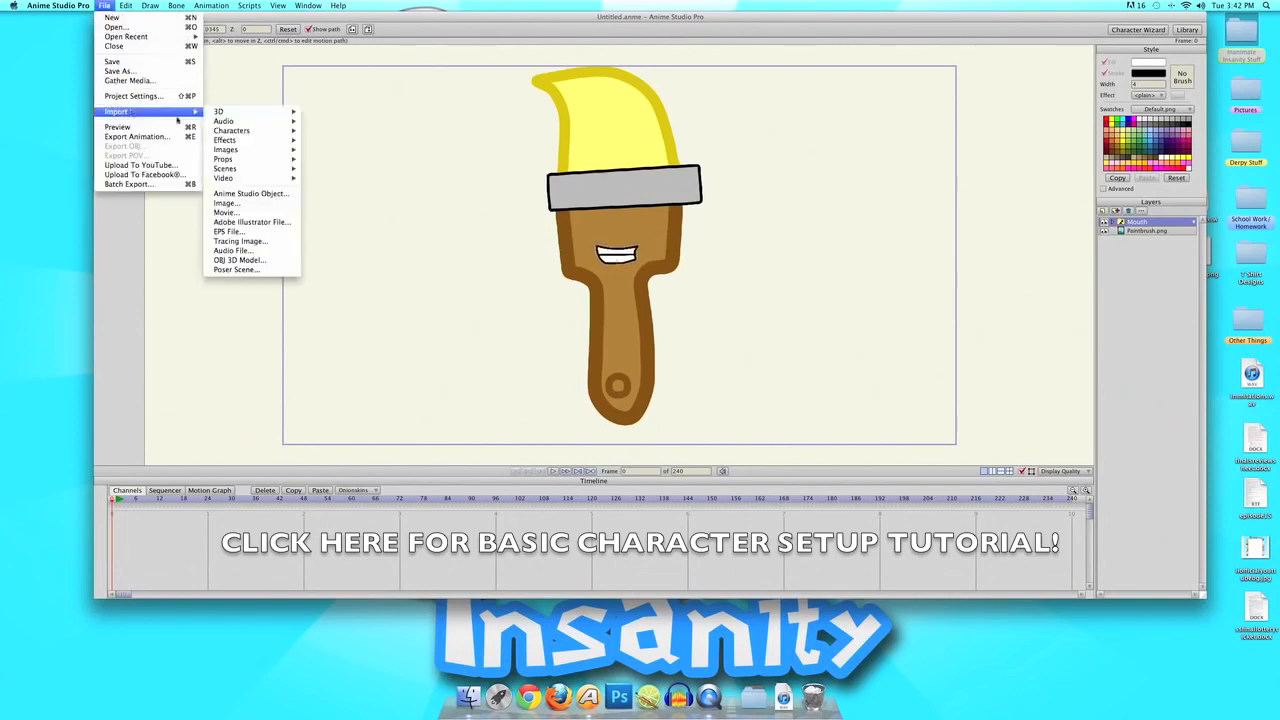
pyautogui.click(265, 196)
pyautogui.click(505, 149)
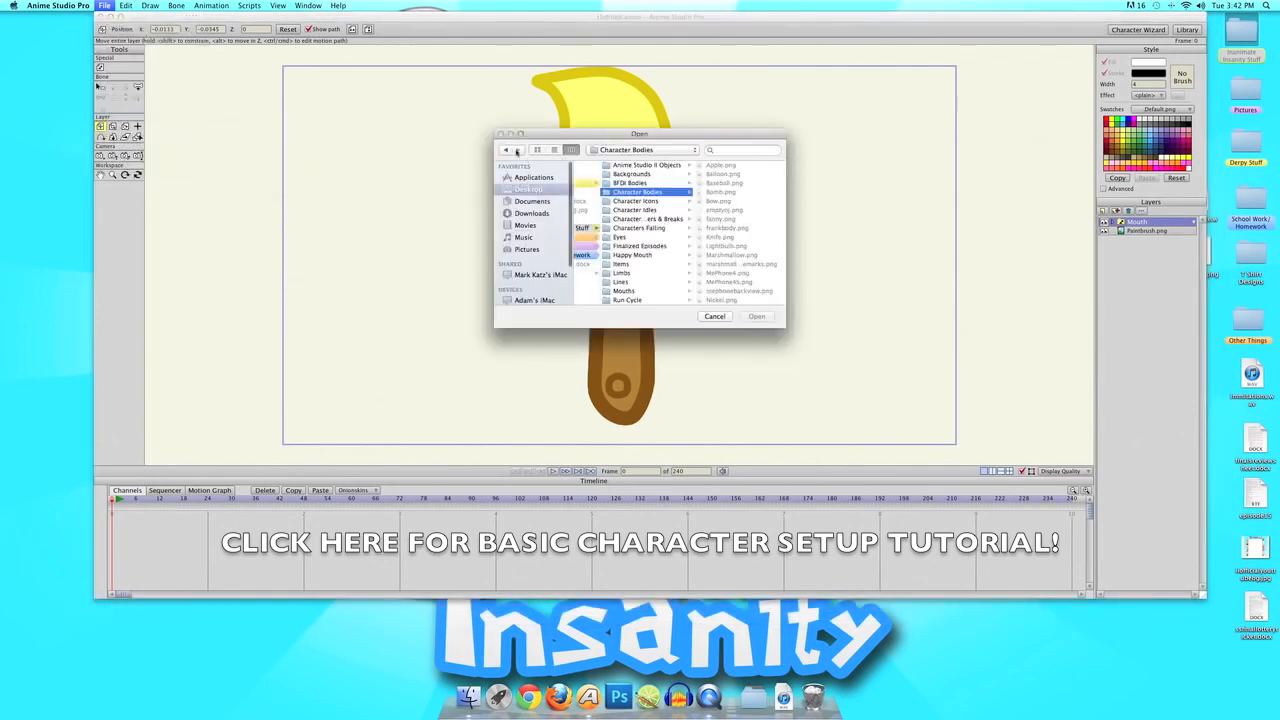
pyautogui.click(652, 166)
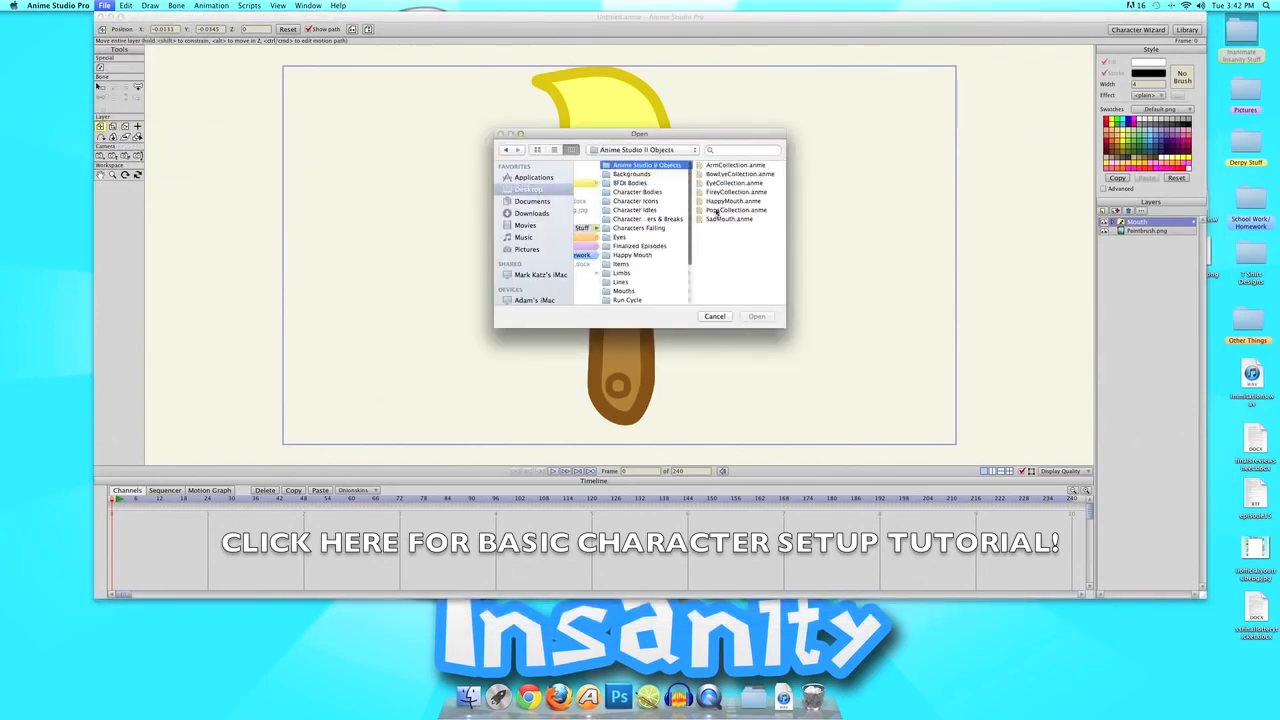
pyautogui.click(724, 184)
pyautogui.doubleClick(724, 184)
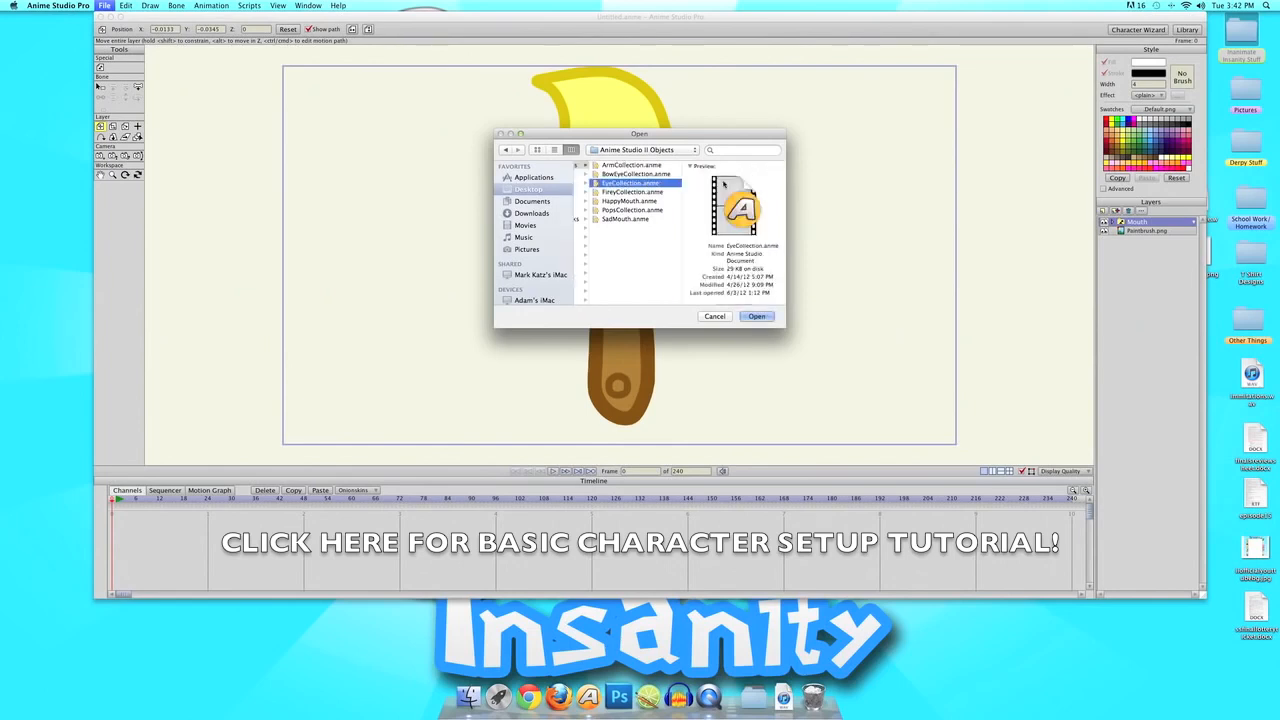
pyautogui.click(694, 438)
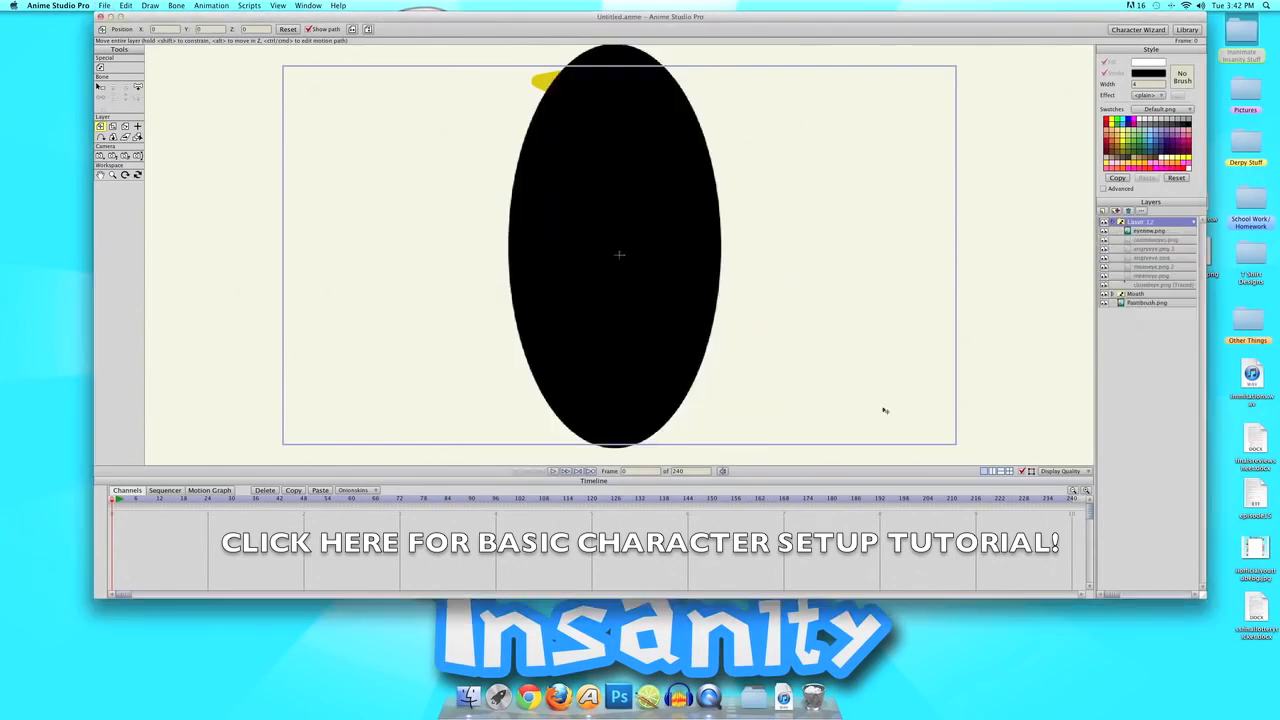
# - Collapse the imported eye layer, scale it down to a small oval eye and place it above the mouth's left half
pyautogui.click(1114, 222)
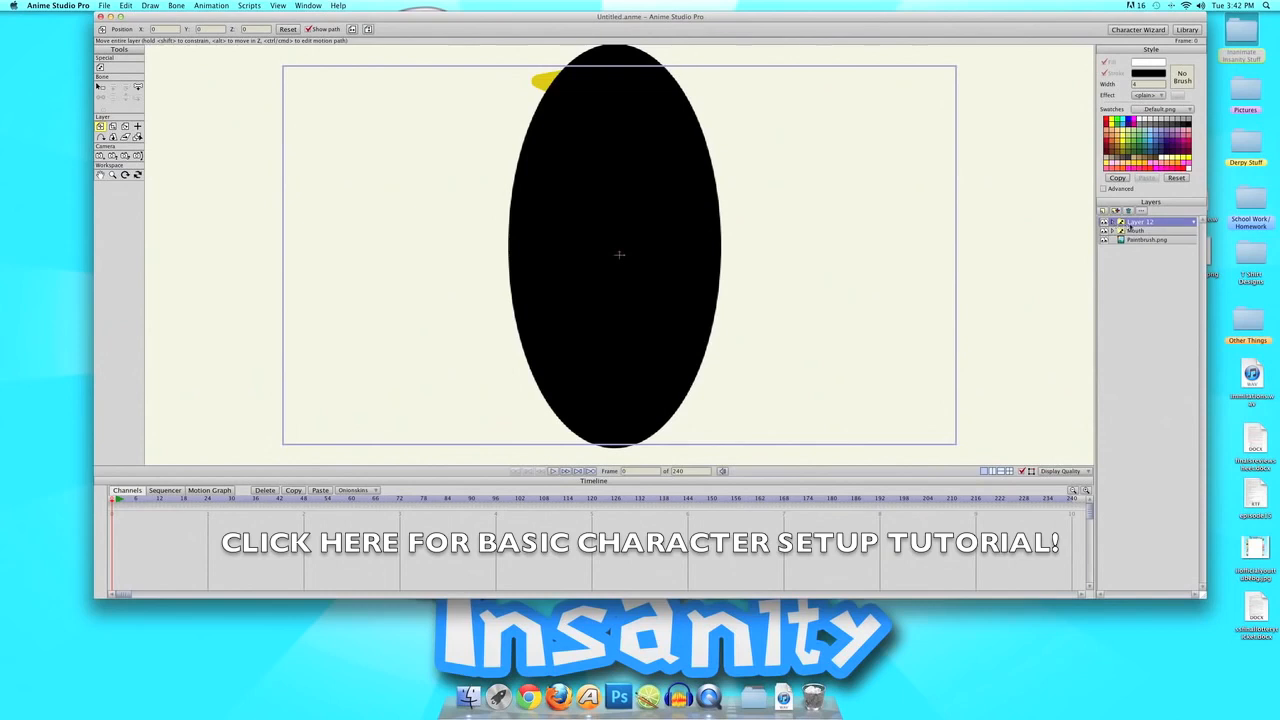
pyautogui.click(113, 127)
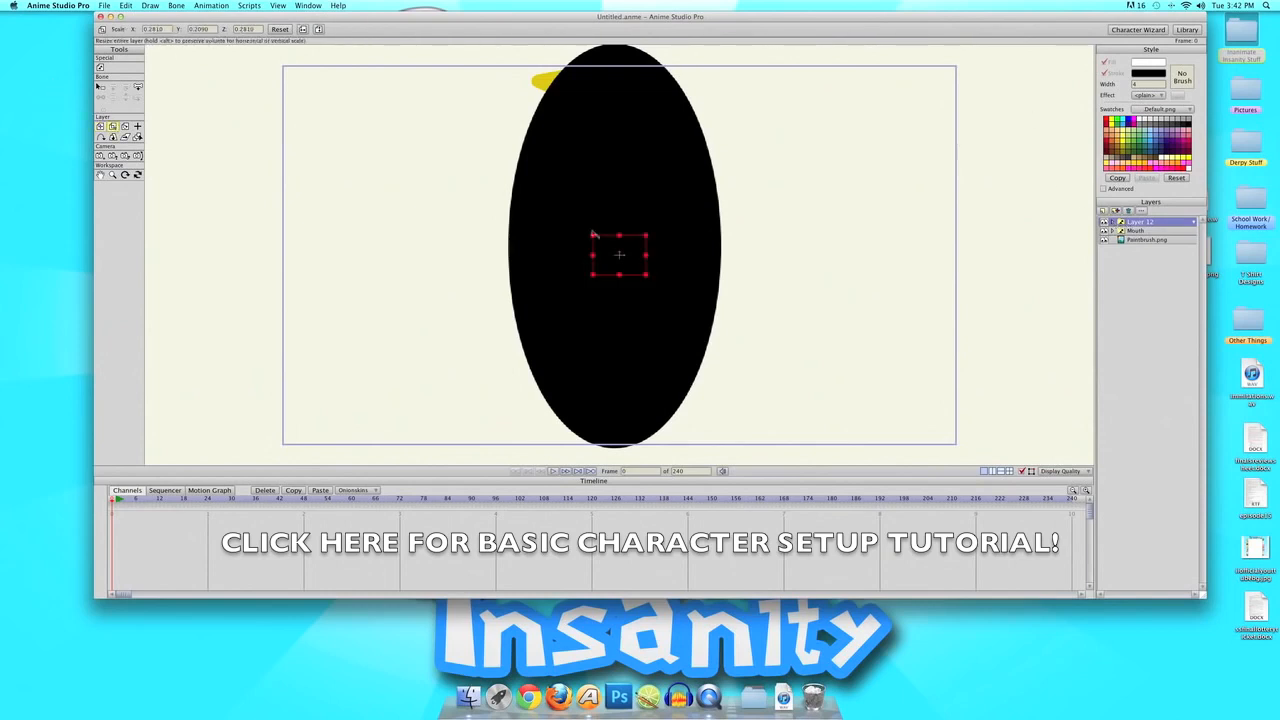
pyautogui.moveTo(622, 238)
pyautogui.mouseDown()
pyautogui.moveTo(618, 256)
pyautogui.moveTo(662, 295)
pyautogui.mouseUp()
pyautogui.press('t')
pyautogui.scroll(3, 751, 232)
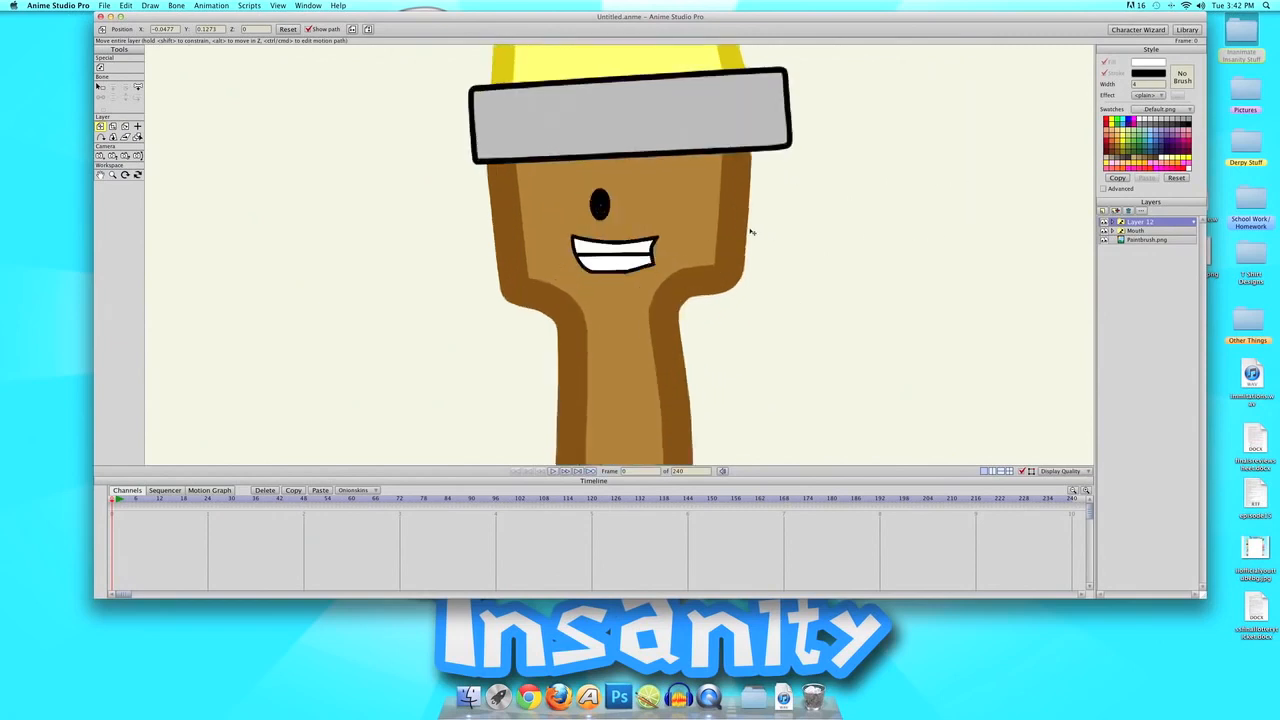
pyautogui.click(113, 127)
pyautogui.scroll(3, 585, 210)
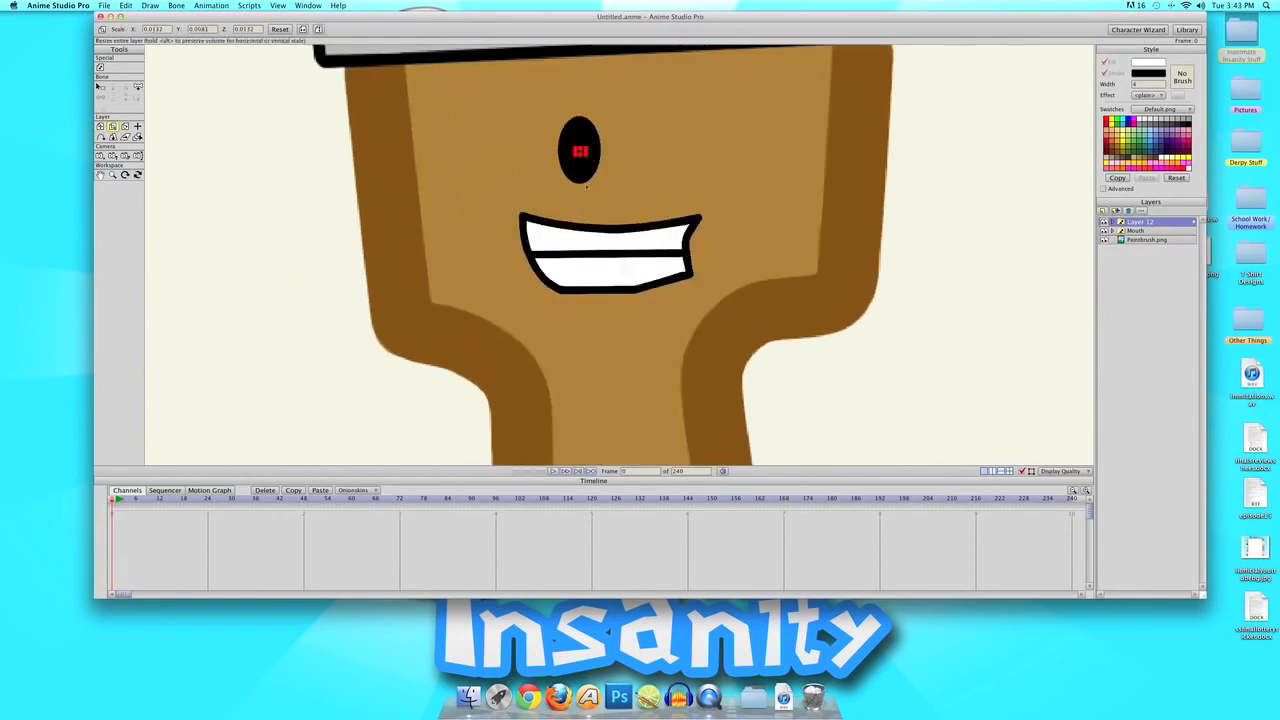
pyautogui.scroll(2, 581, 158)
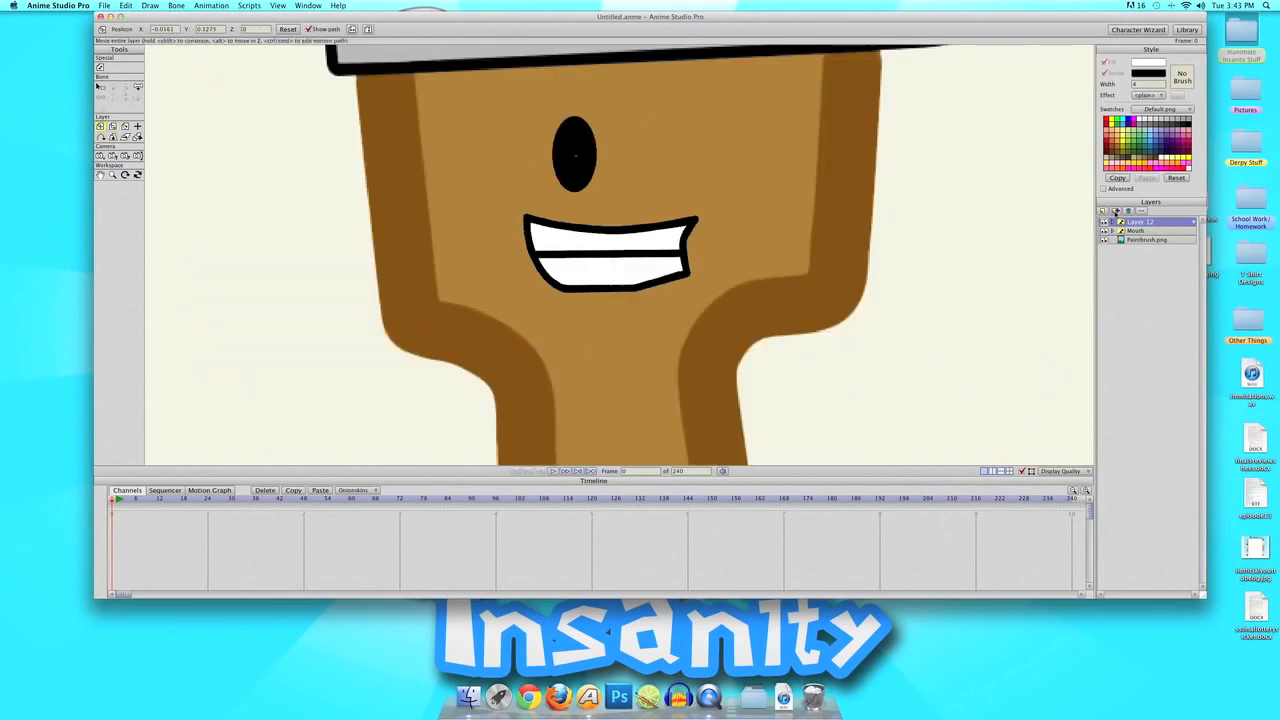
# - Duplicate the eye layer, move the copy sideways as the right eye, and adjust the mouth's position to X -0.03, Y -0.0205
pyautogui.click(1116, 211)
pyautogui.moveTo(780, 212); pyautogui.dragTo(923, 212)
pyautogui.scroll(-4, 923, 212)
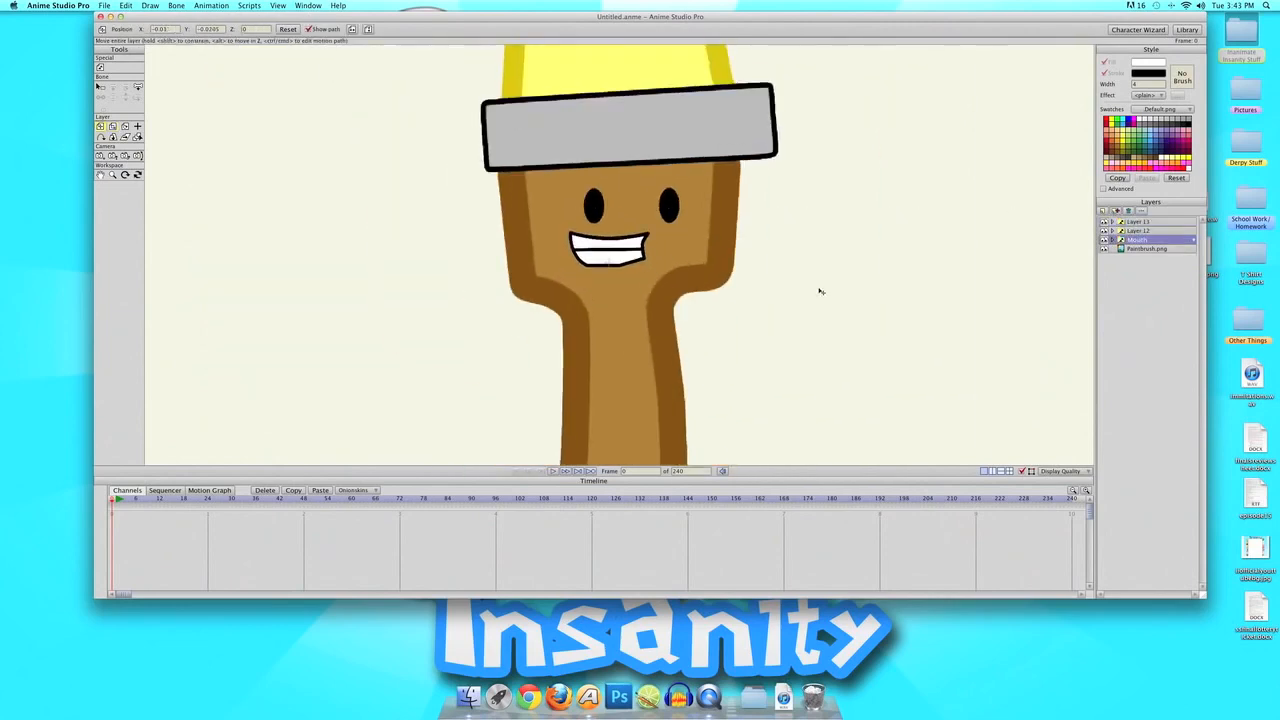
pyautogui.scroll(-6, 820, 291)
pyautogui.scroll(4, 820, 291)
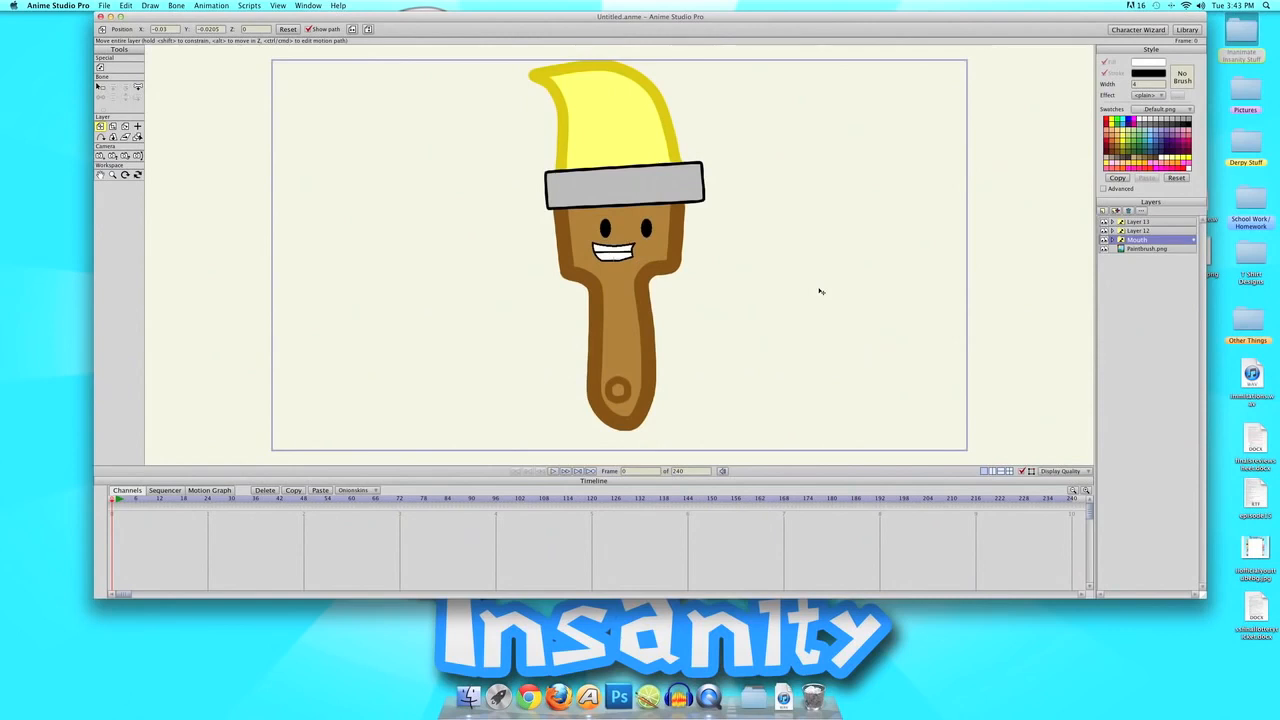
# - Select both eye layers and the Mouth layer together and scale them down very slightly
pyautogui.keyDown('shift'); pyautogui.click(1145, 222); pyautogui.keyUp('shift')
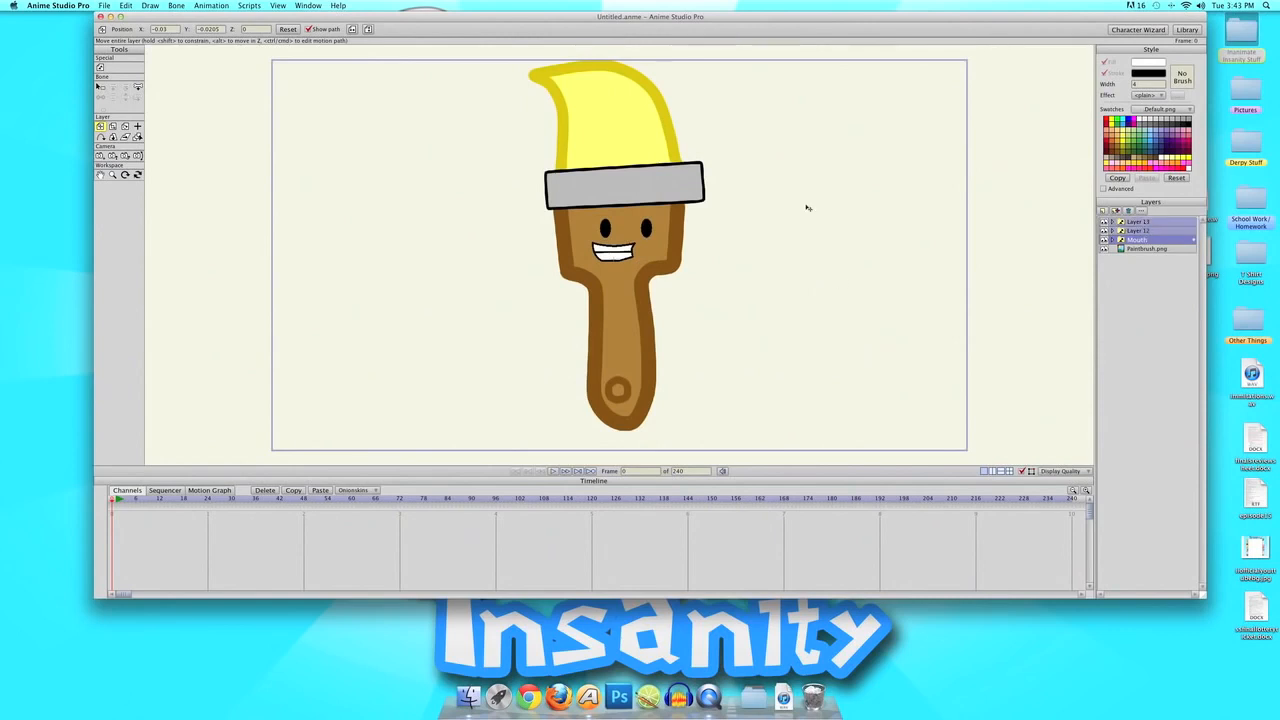
pyautogui.click(112, 126)
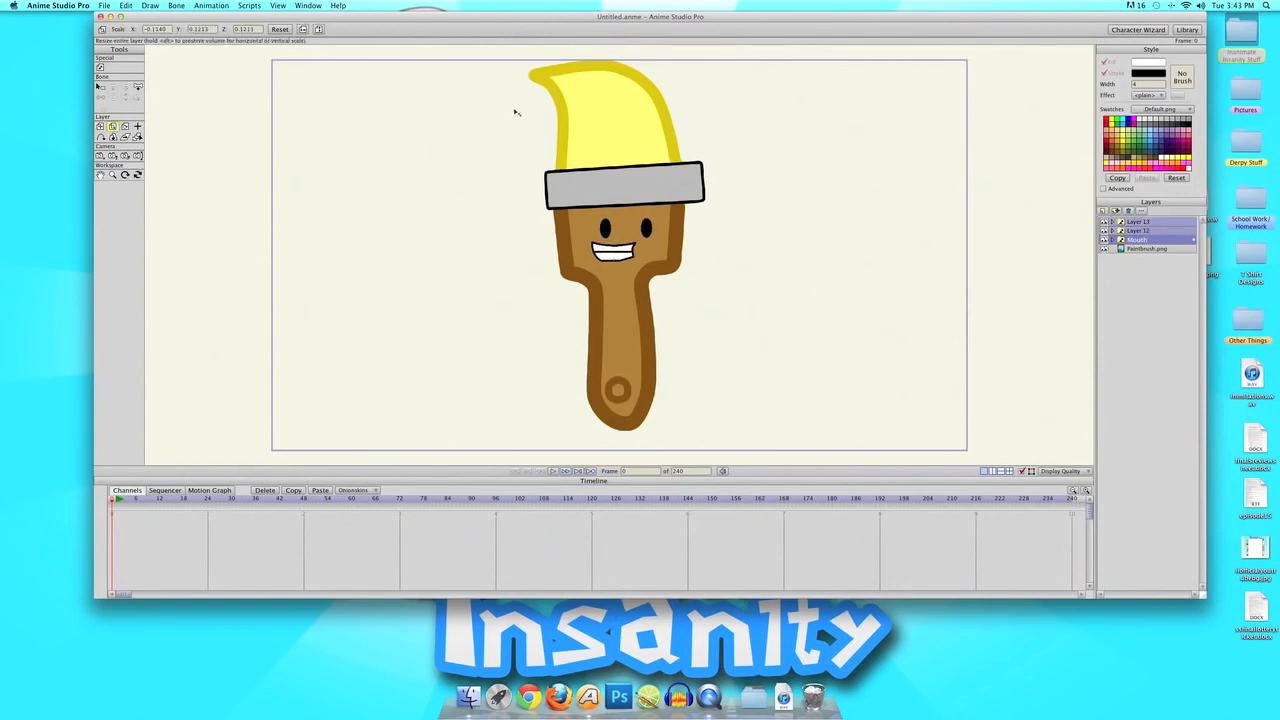
pyautogui.moveTo(512, 109); pyautogui.dragTo(518, 117)
pyautogui.scroll(-2, 543, 209)
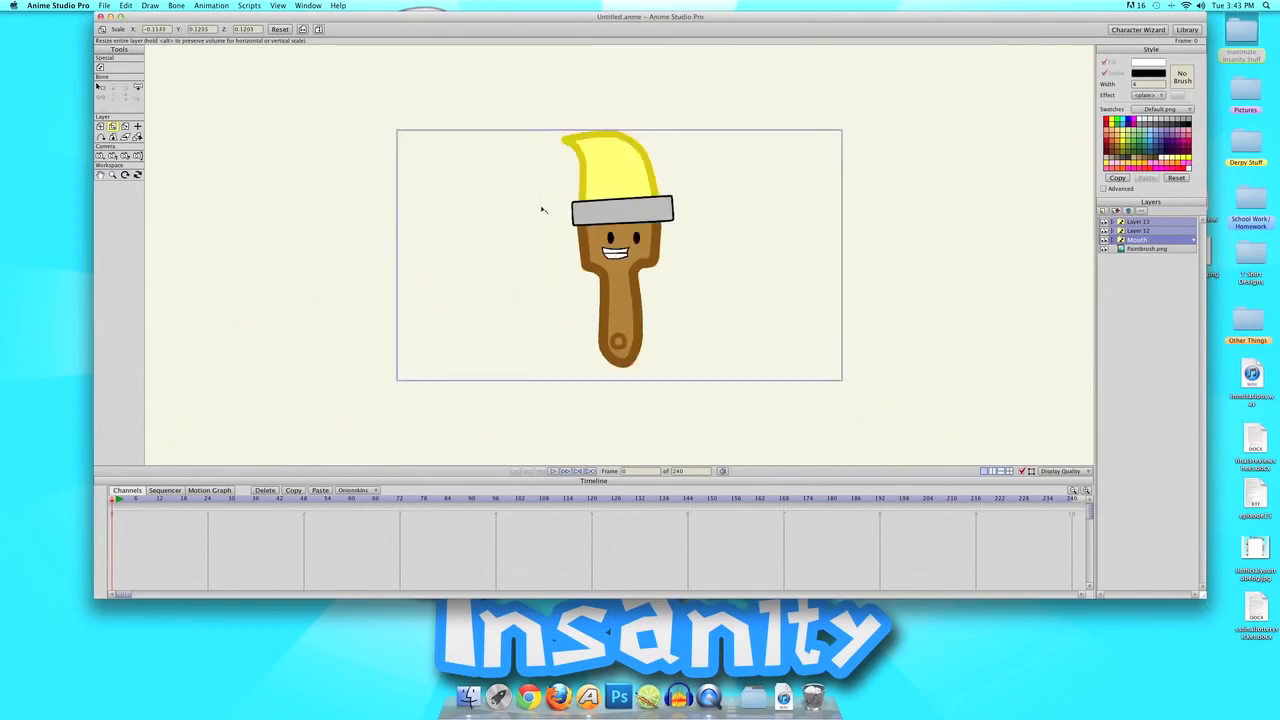
pyautogui.scroll(4, 543, 209)
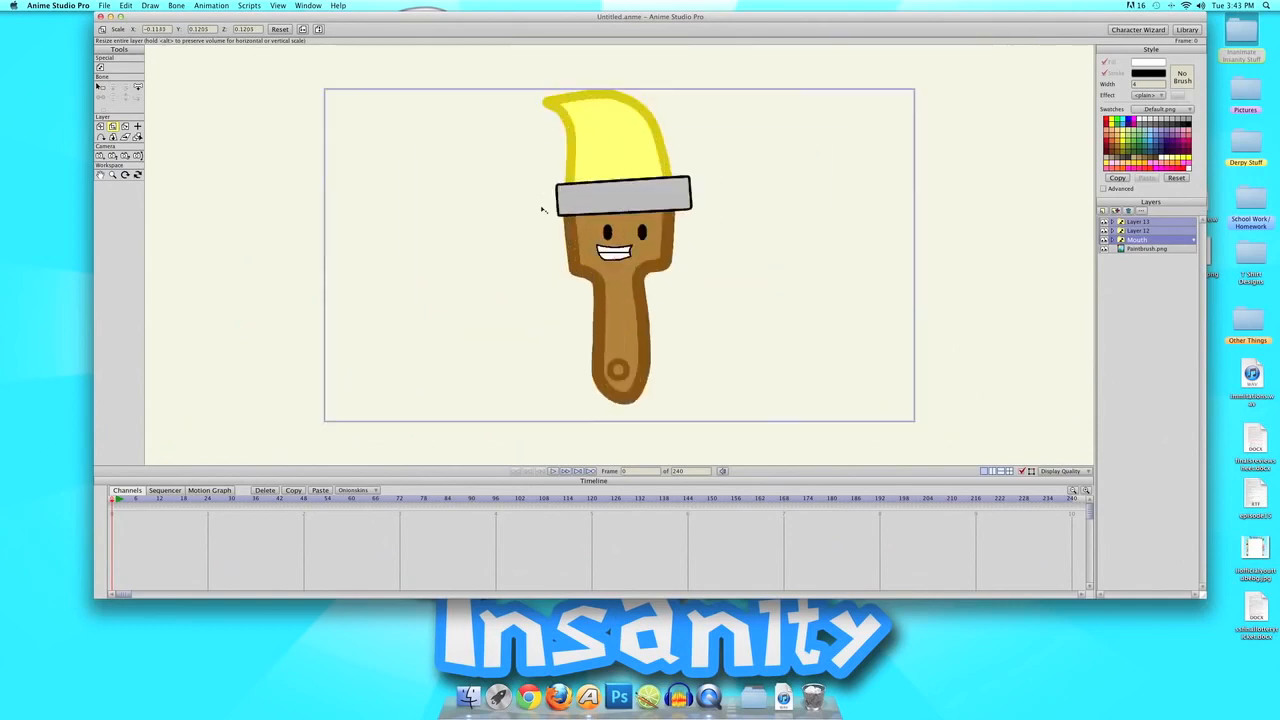
# - Examine the face's placement on the Paintbrush body from both close up and far away
pyautogui.click(1142, 249)
pyautogui.scroll(-1, 440, 173)
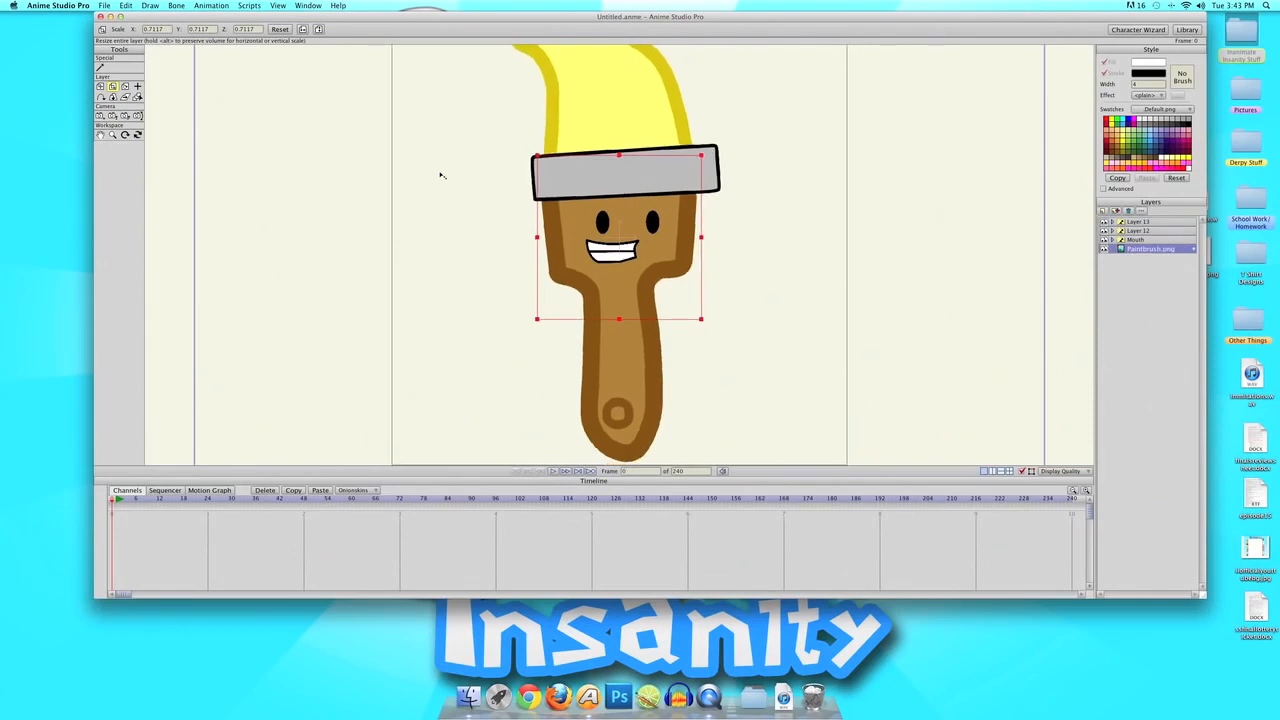
pyautogui.scroll(-3, 440, 175)
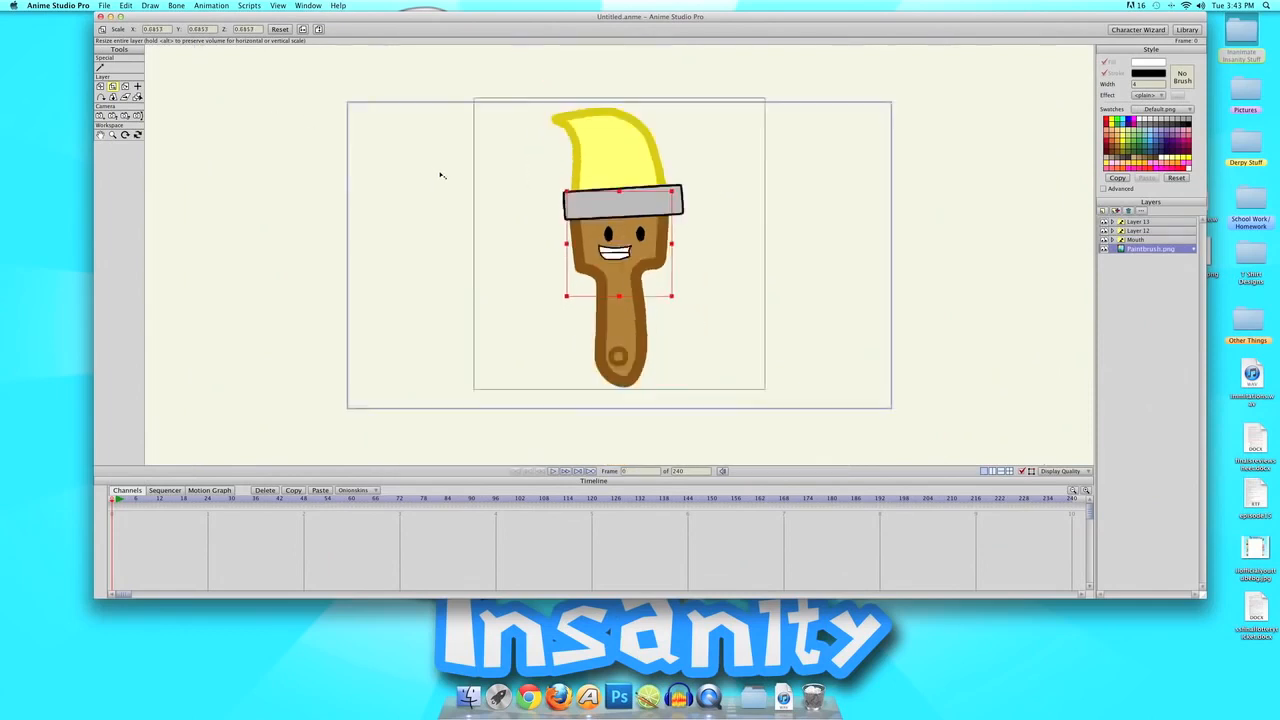
pyautogui.click(1138, 223)
pyautogui.scroll(3, 619, 311)
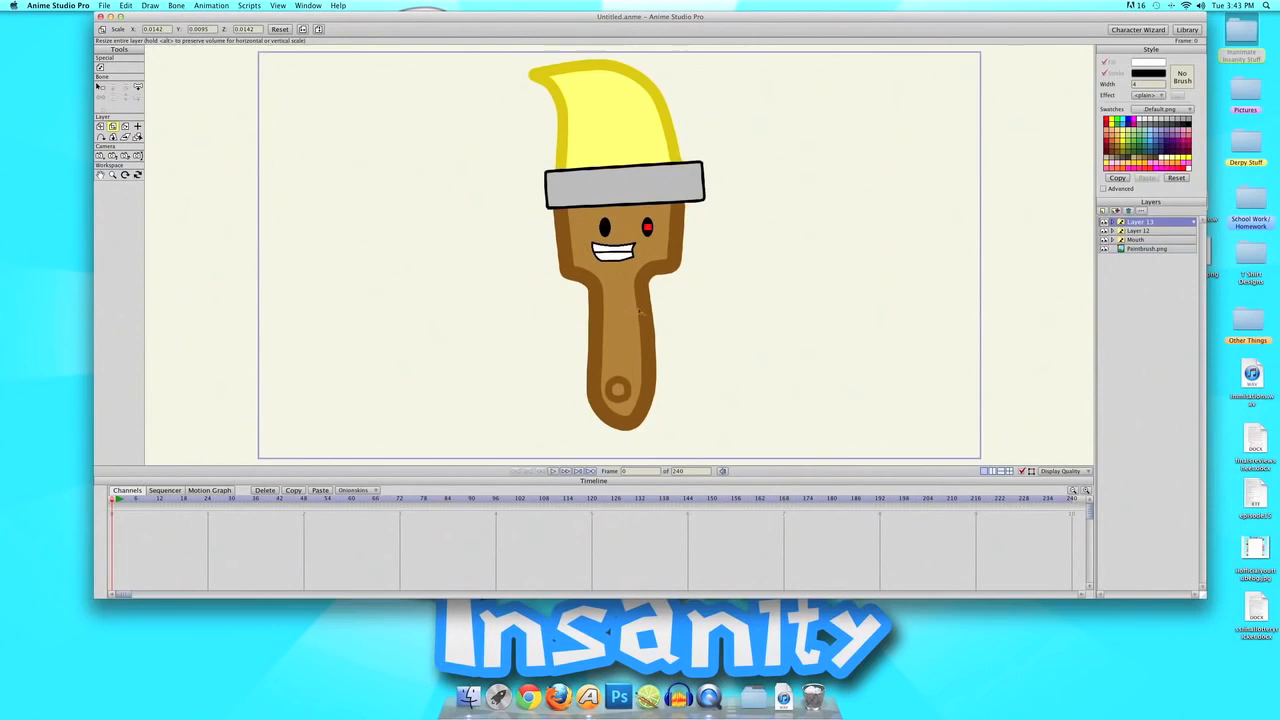
pyautogui.scroll(4, 781, 306)
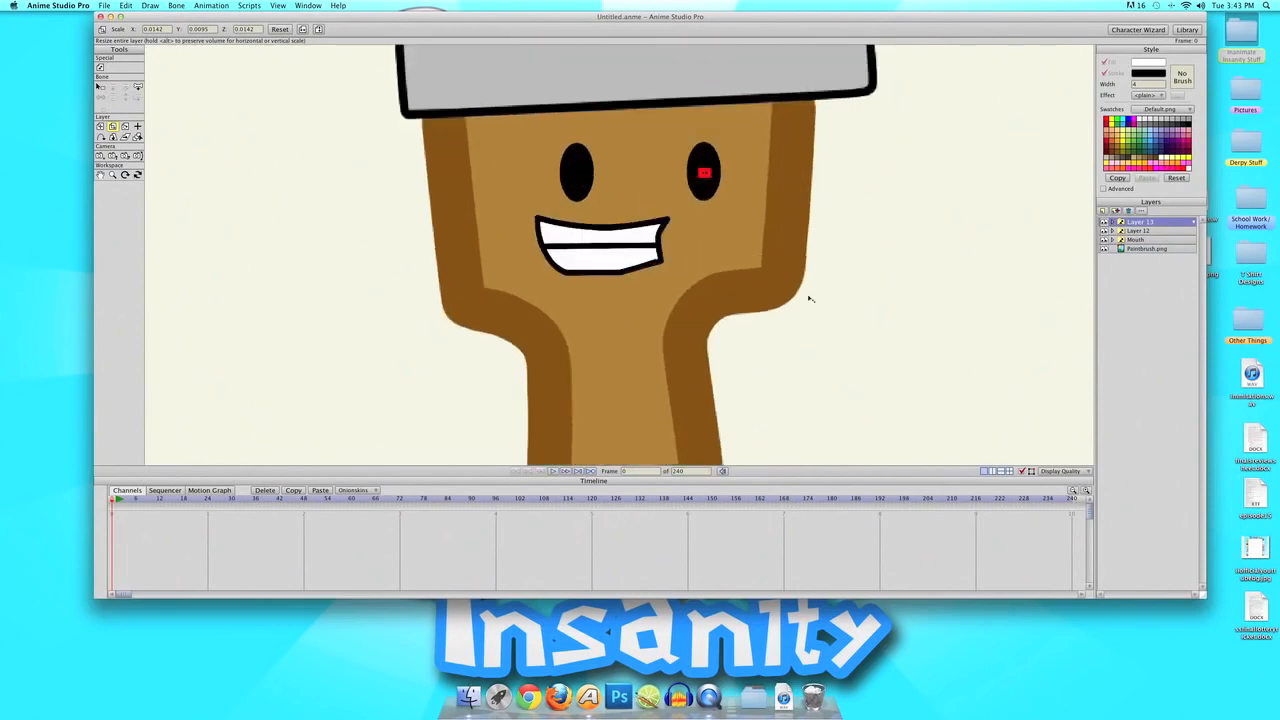
pyautogui.scroll(-5, 810, 298)
pyautogui.scroll(3, 810, 298)
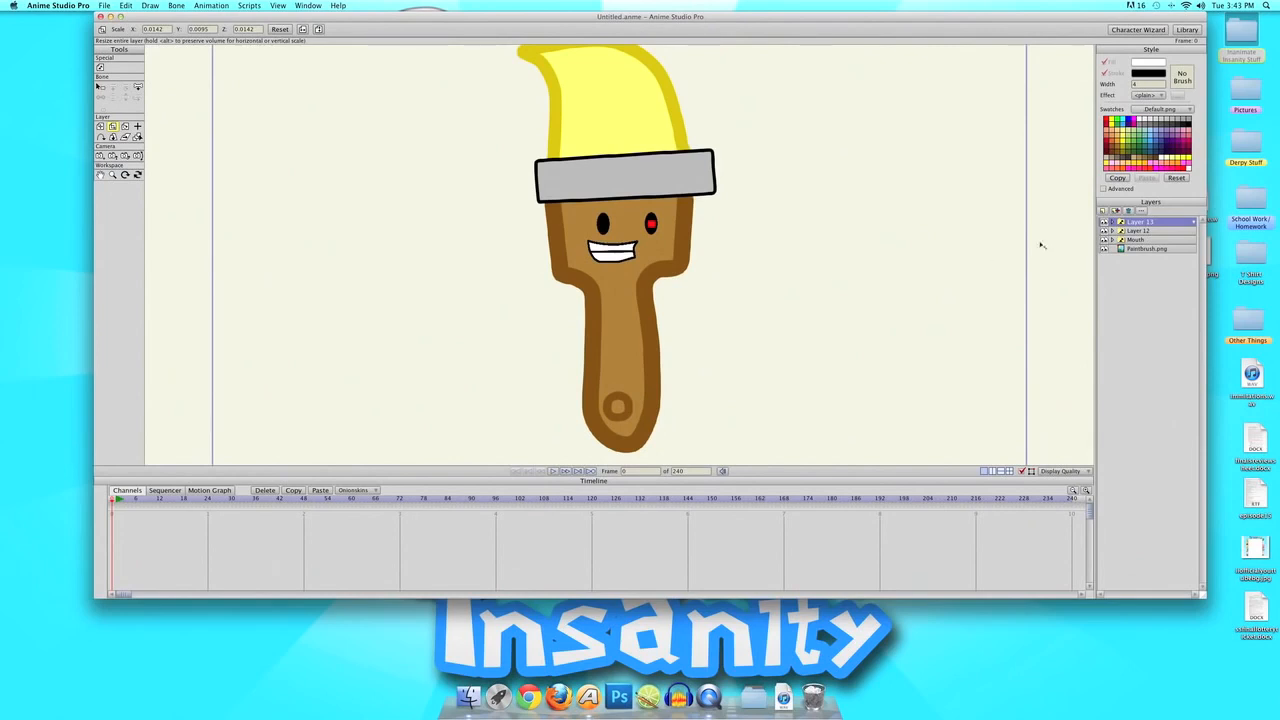
# - Import the voice line isthataninsult.wav from the Lines folder as an audio layer
pyautogui.click(1115, 211)
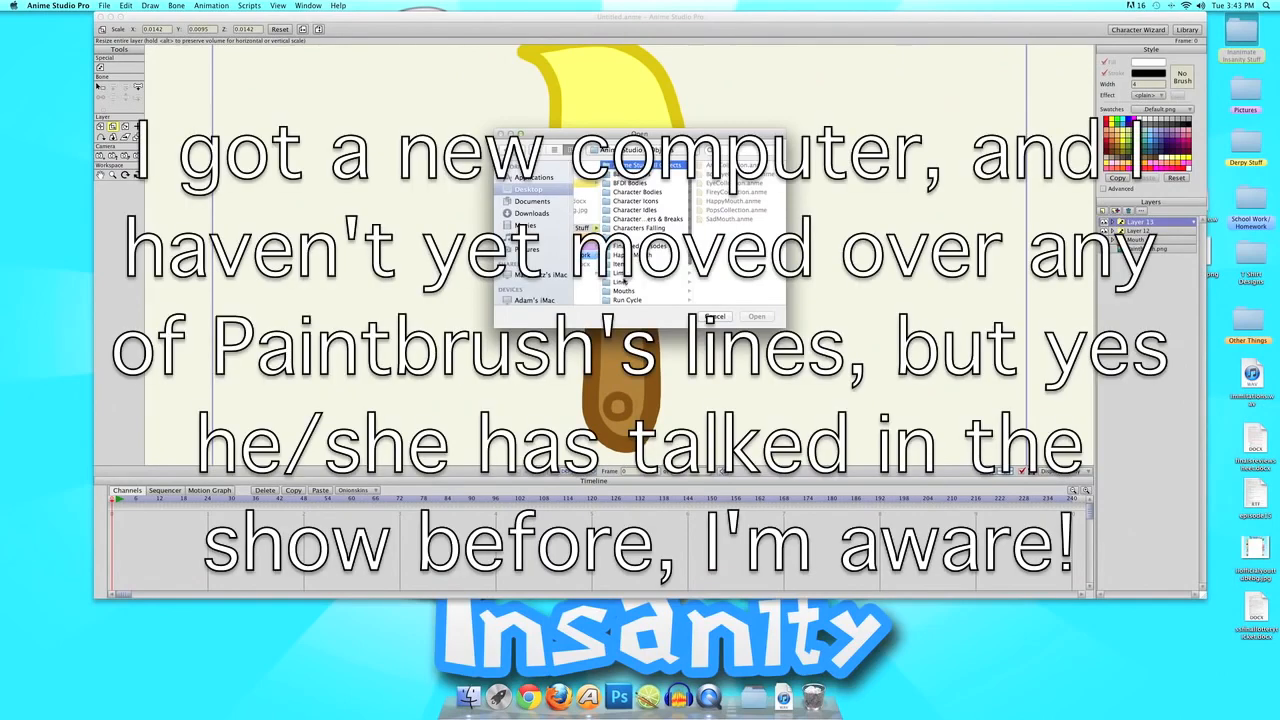
pyautogui.click(624, 282)
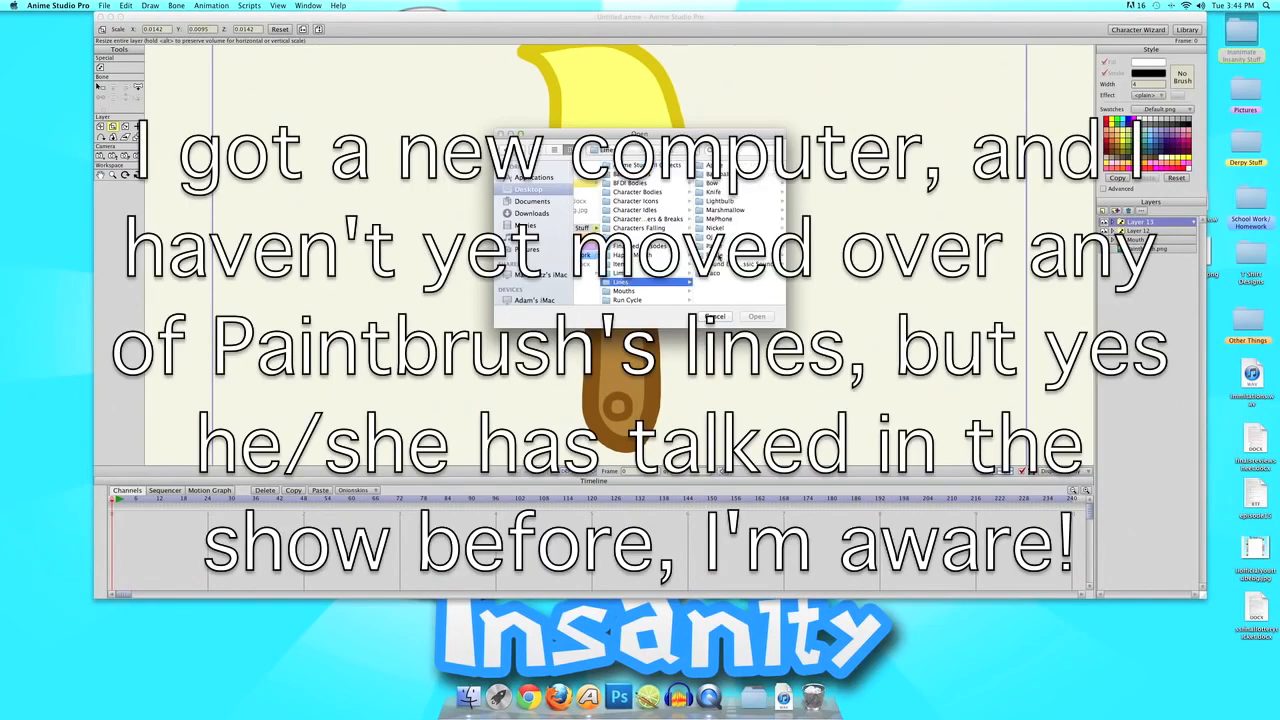
pyautogui.click(719, 256)
pyautogui.click(722, 175)
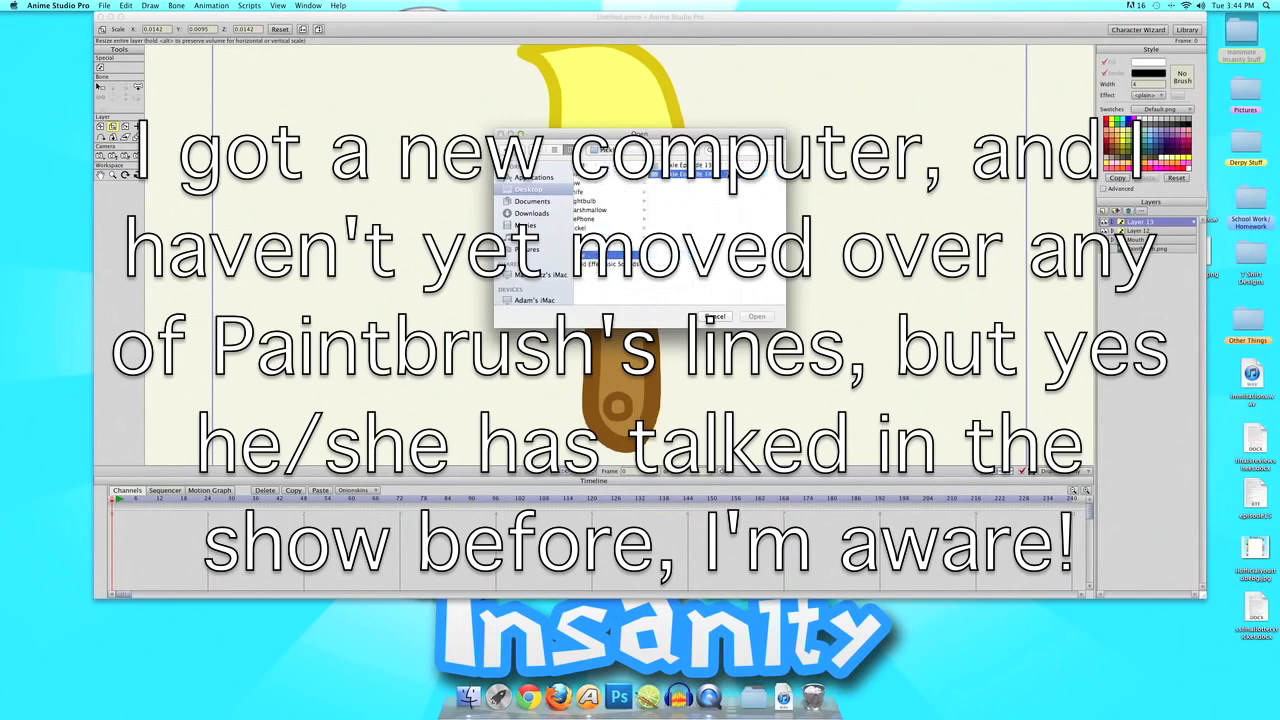
pyautogui.doubleClick(734, 191)
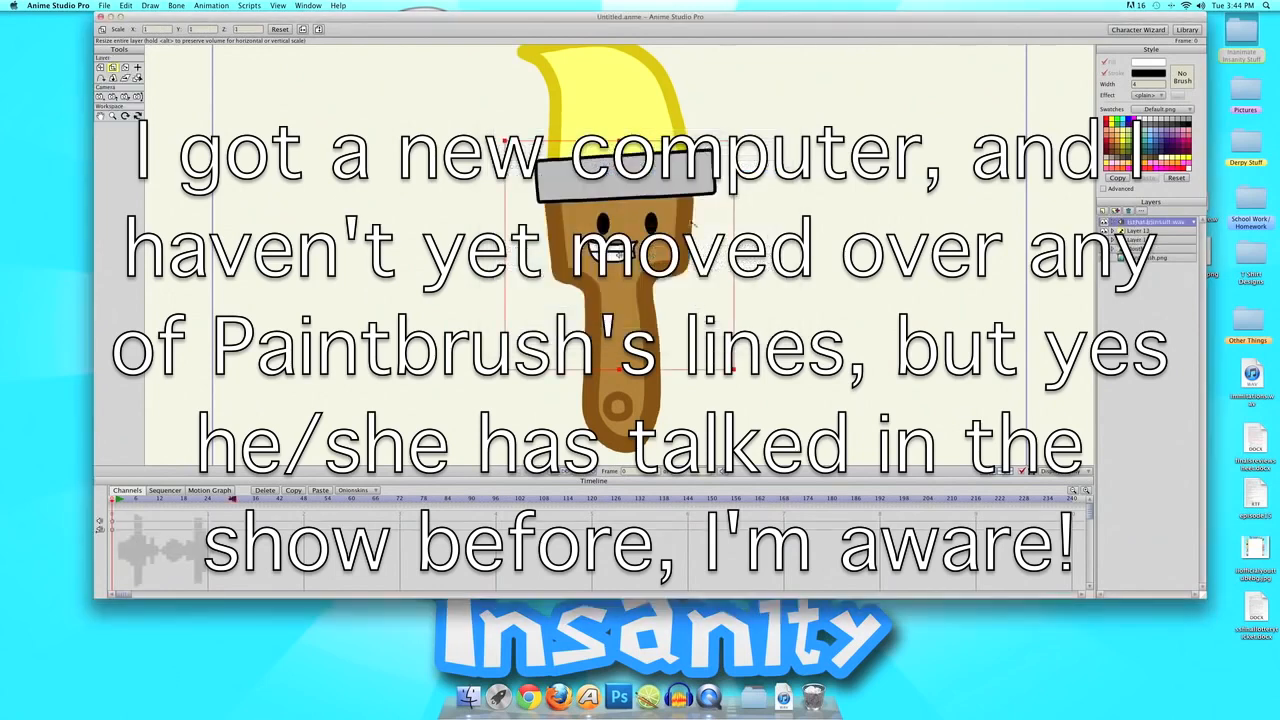
# - Play the imported voice line, adjust the system volume and return the timeline to its start
pyautogui.press('XF86AudioRaiseVolume')
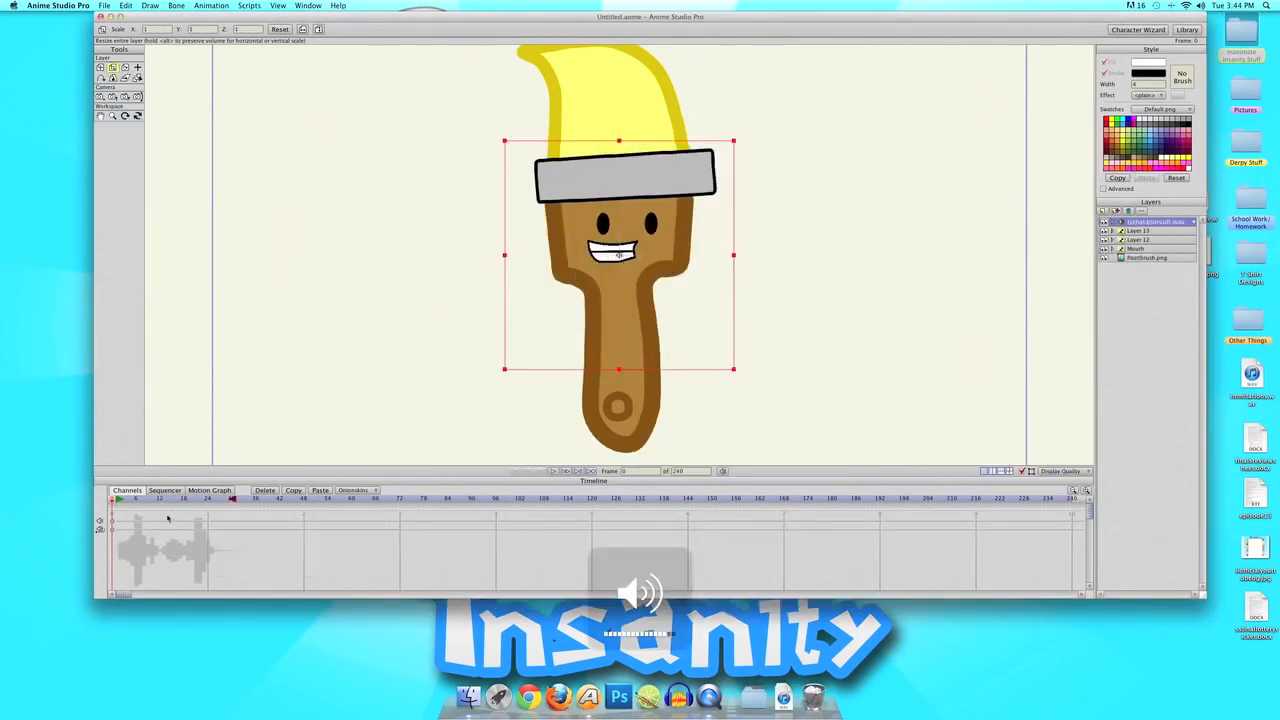
pyautogui.press('space')
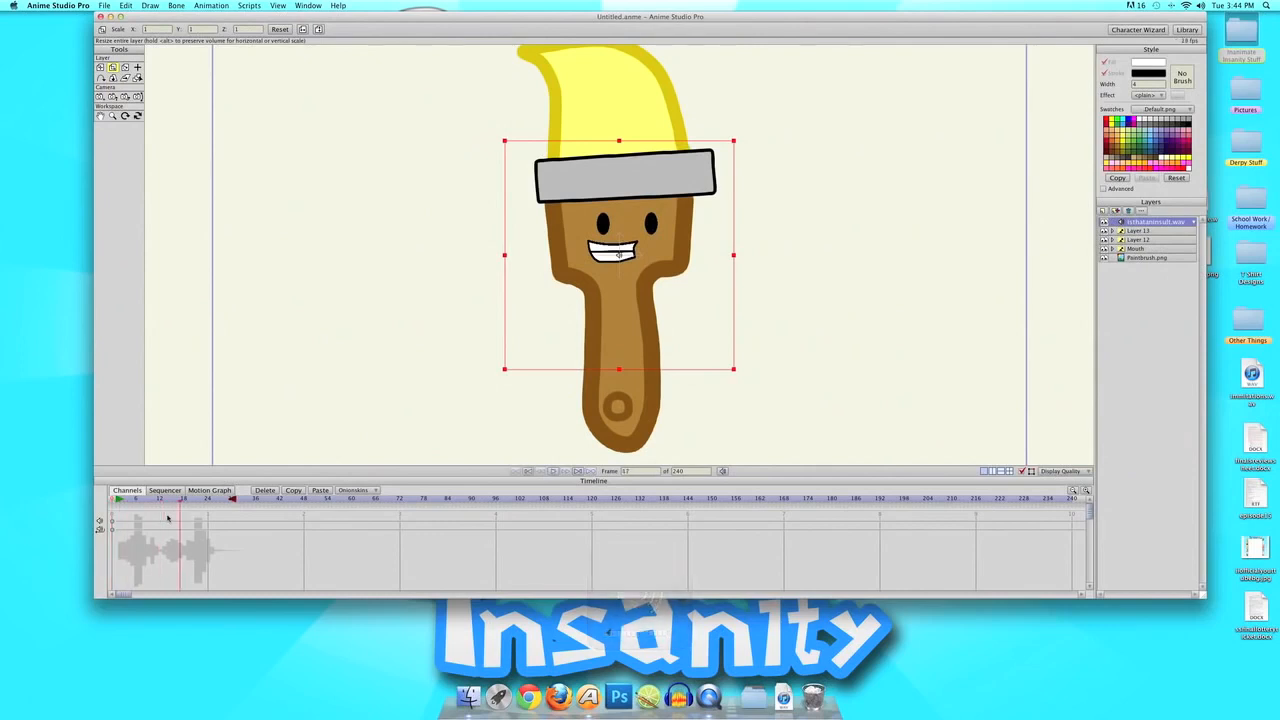
pyautogui.press('space')
pyautogui.moveTo(121, 499); pyautogui.dragTo(96, 499)
pyautogui.press('XF86AudioRaiseVolume')
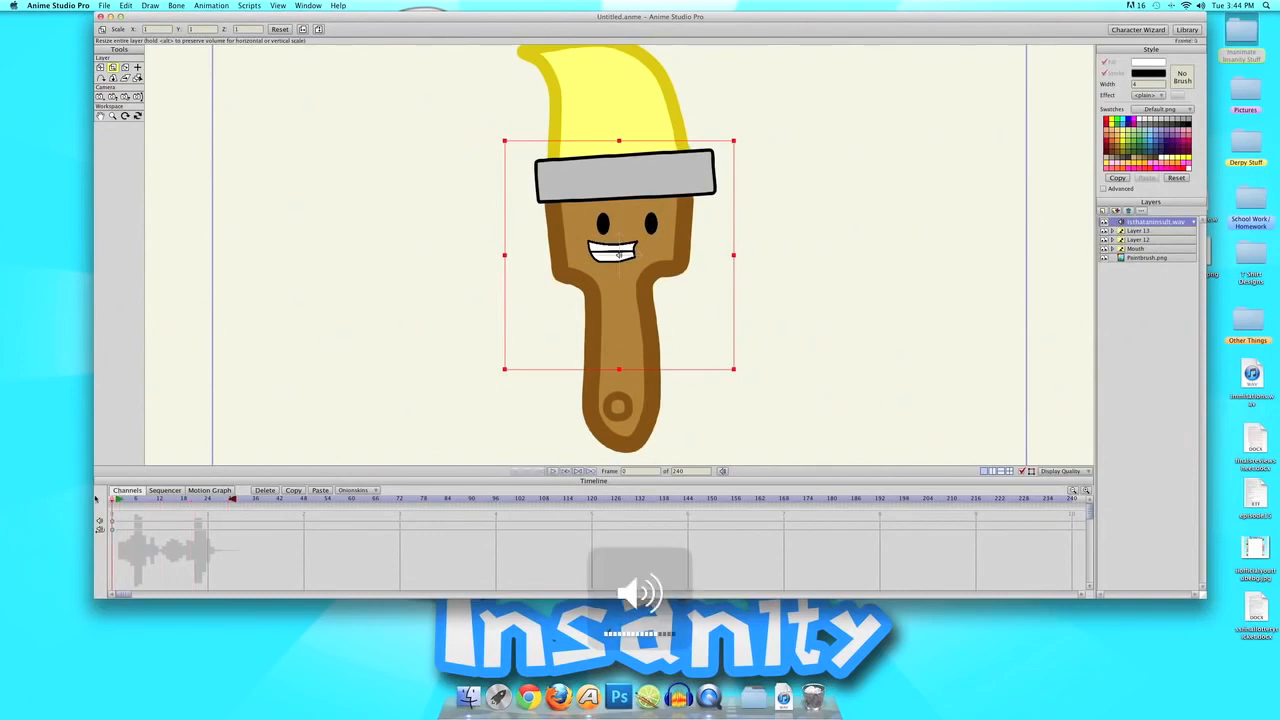
# - Hide and show Layer 13 and the Mouth layer in turn to identify the facial parts
pyautogui.scroll(-5, 328, 435)
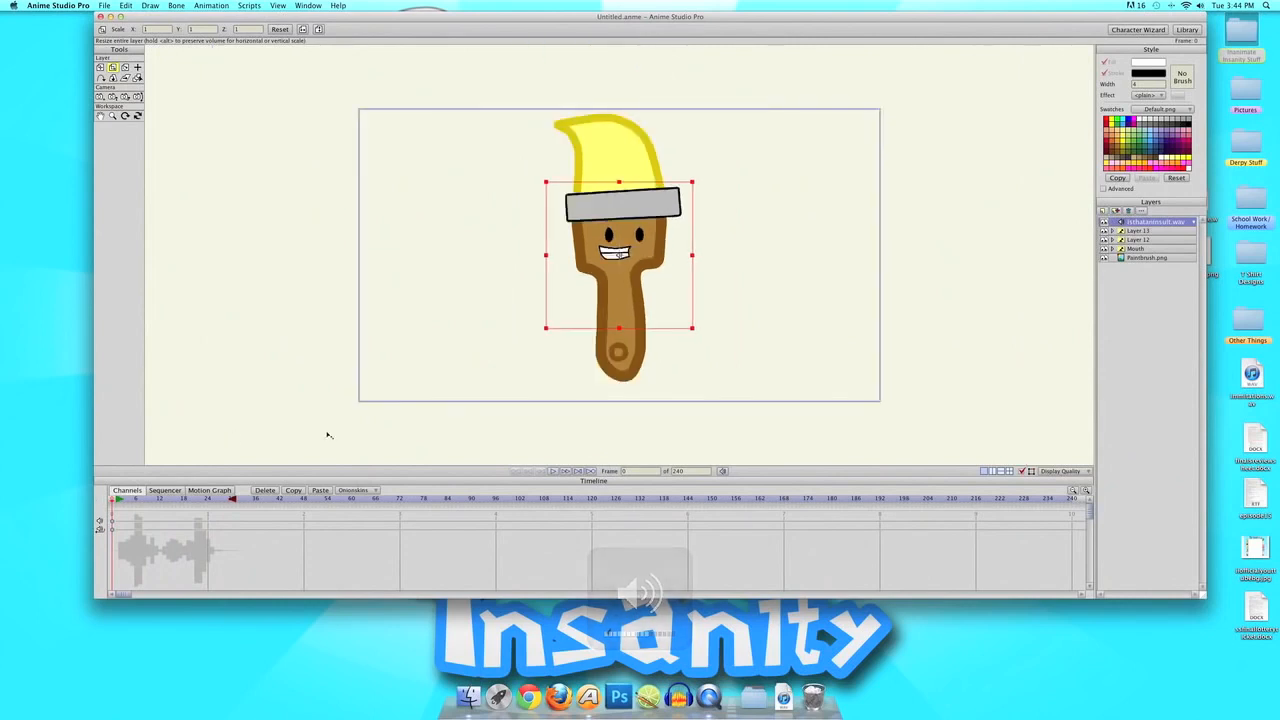
pyautogui.scroll(4, 328, 435)
pyautogui.scroll(8, 328, 435)
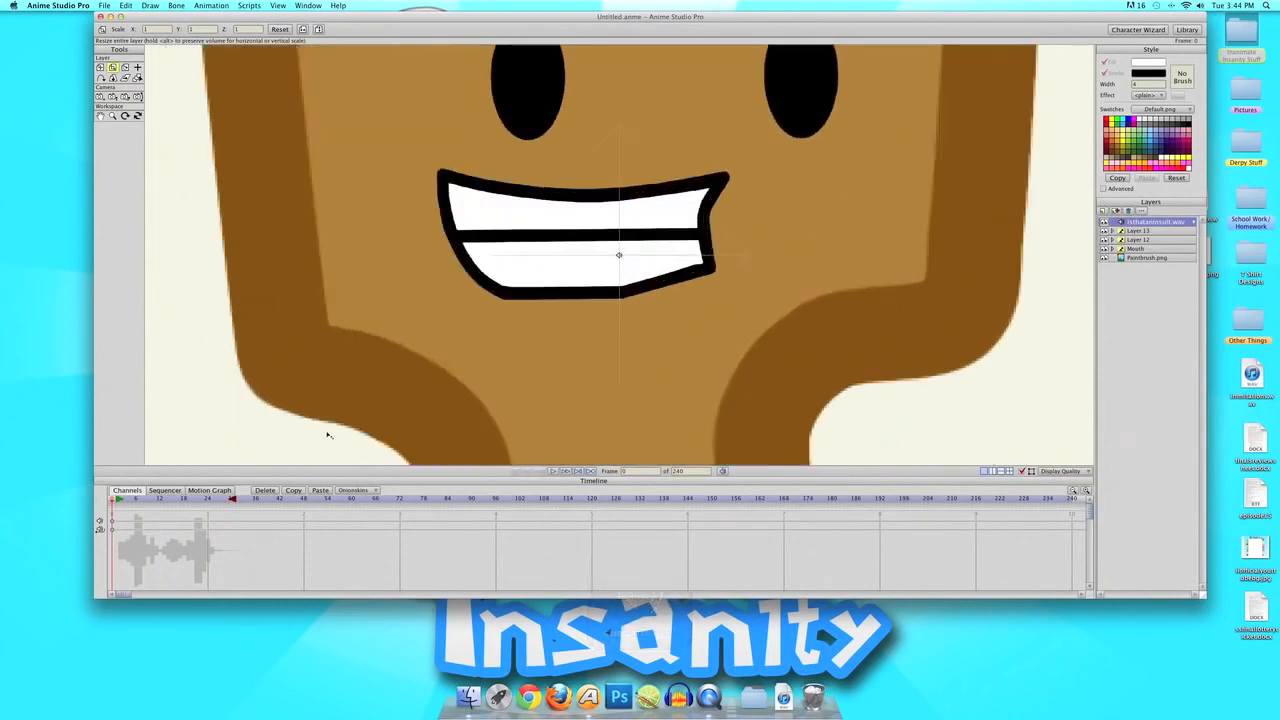
pyautogui.click(1105, 231)
pyautogui.click(1105, 231)
pyautogui.click(1105, 249)
pyautogui.click(1105, 249)
# - Switch the Mouth layer to happymouthopen1.png on frame 2
pyautogui.click(1138, 249)
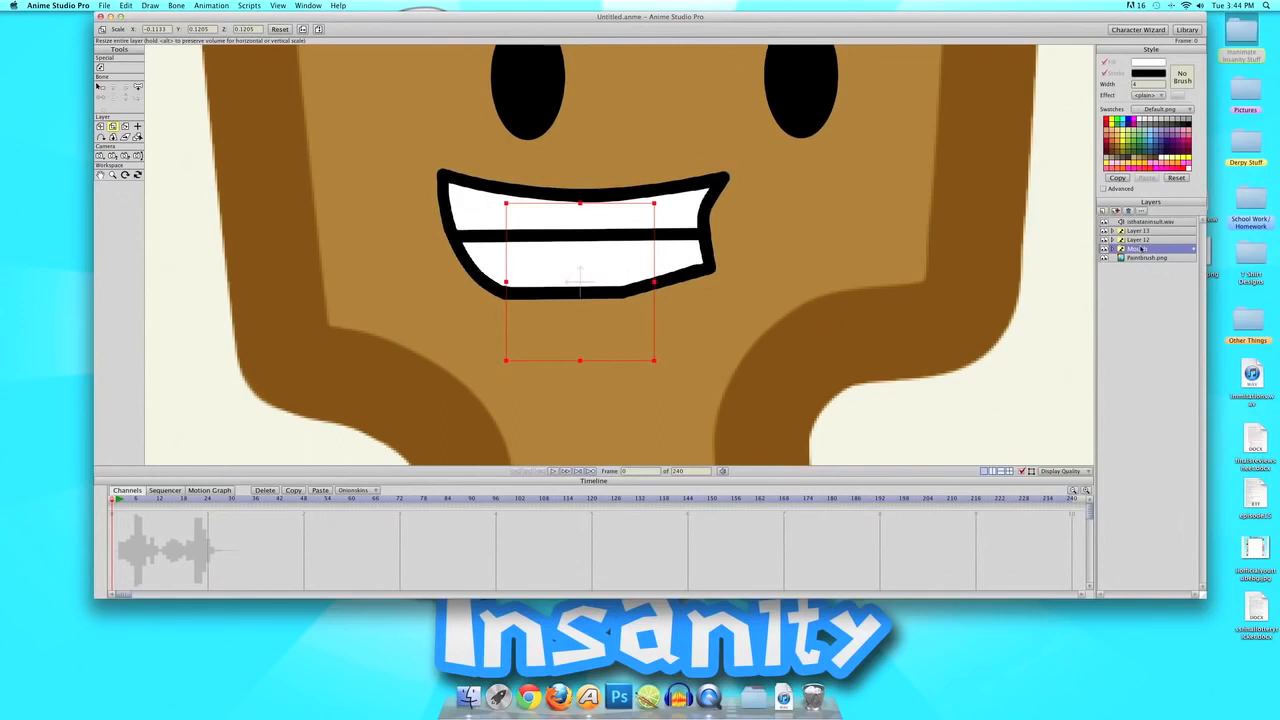
pyautogui.press('Right')
pyautogui.press('Right')
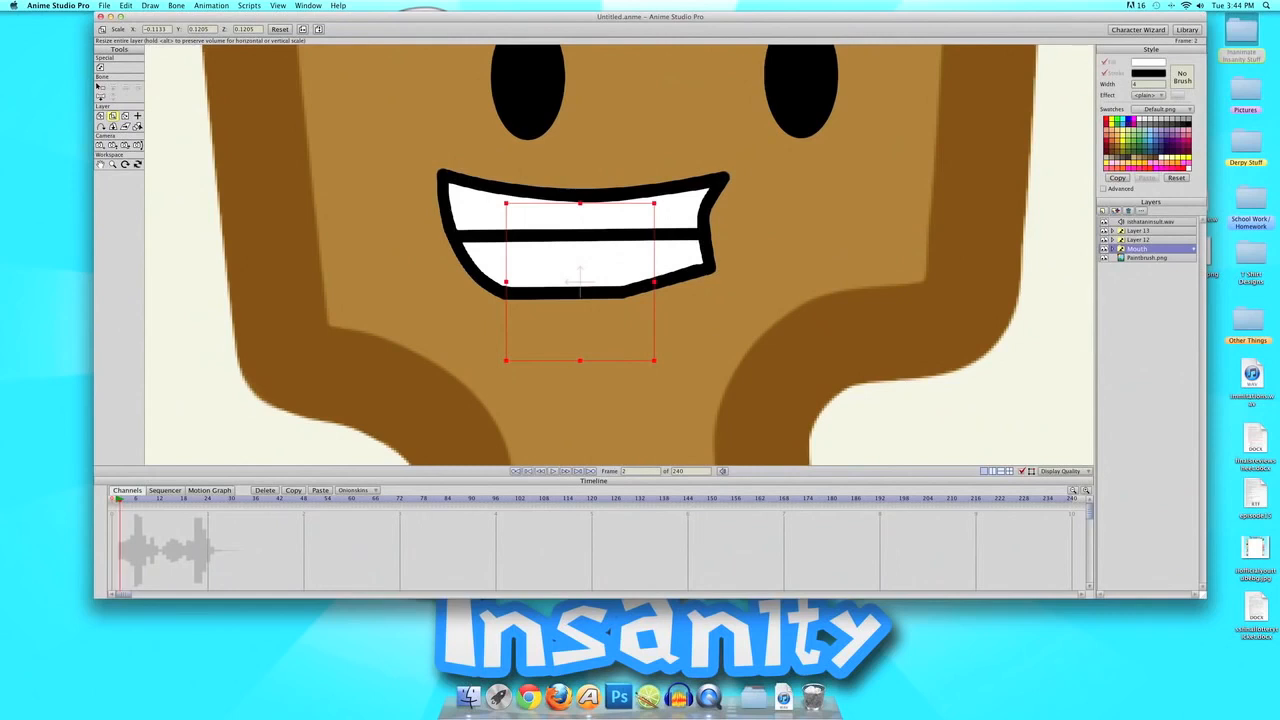
pyautogui.rightClick(1143, 254)
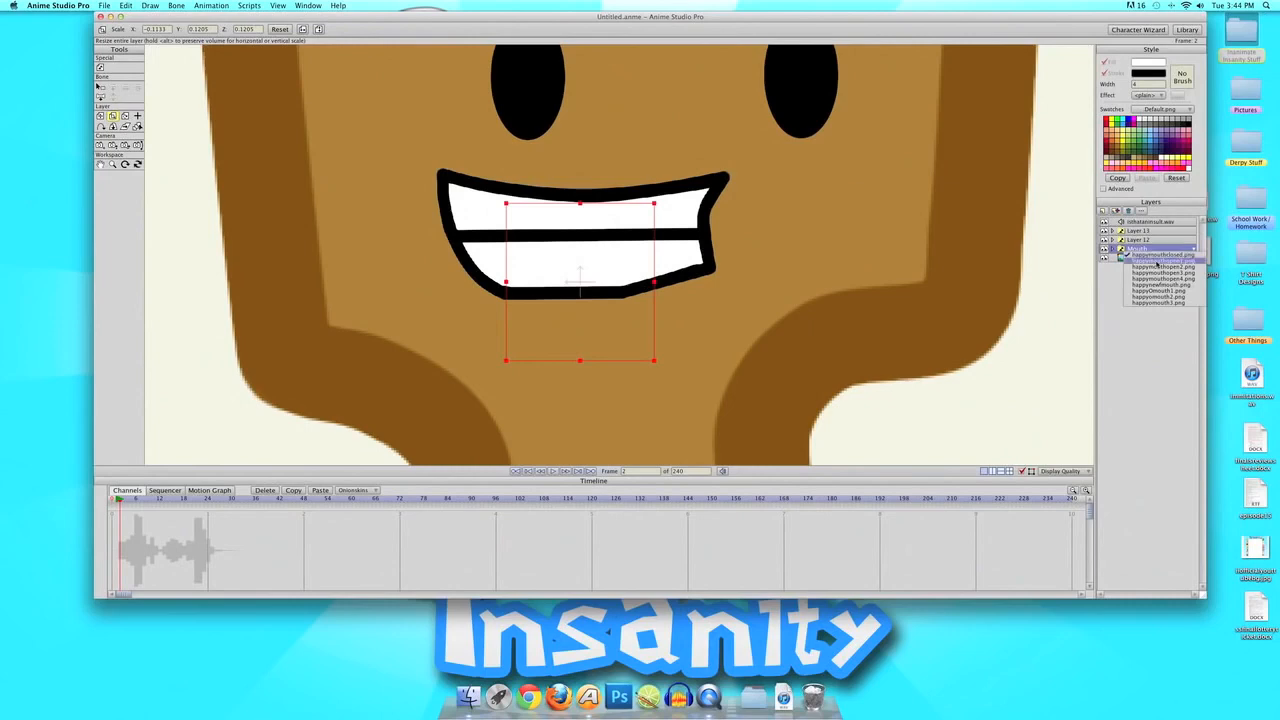
pyautogui.click(1158, 262)
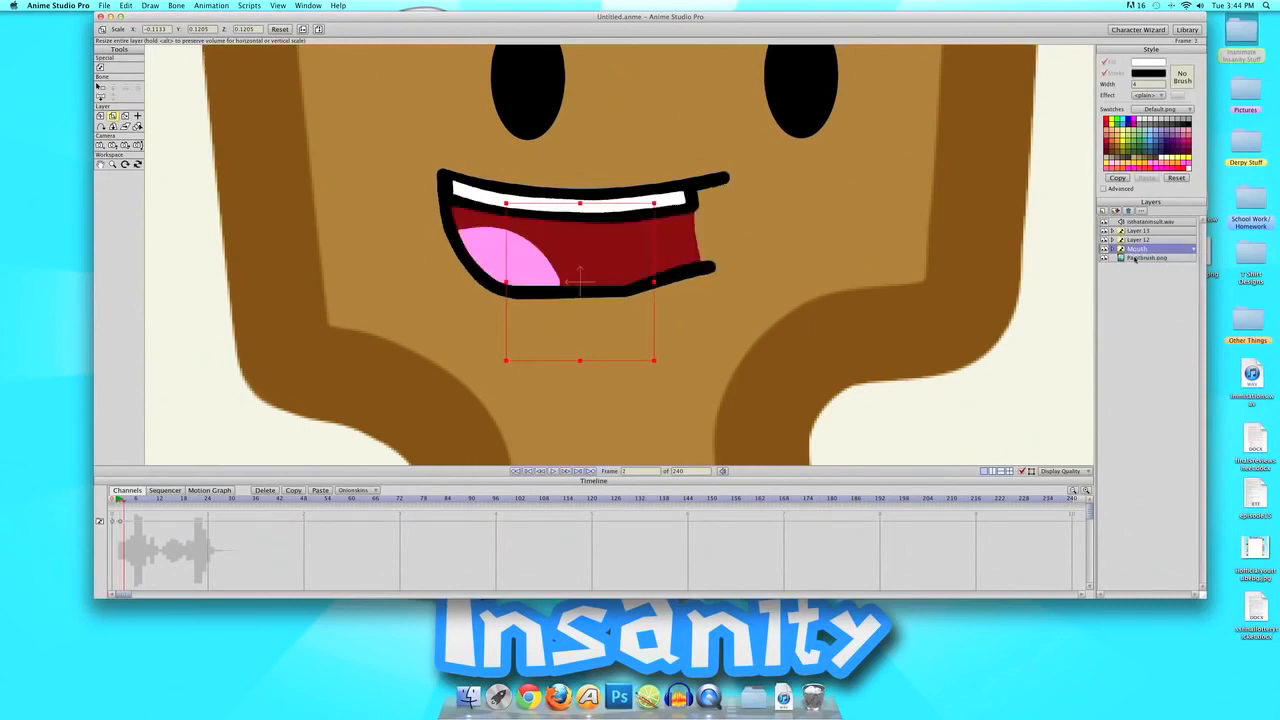
# - Step back and forth through the first few frames to check the mouth change against the sound
pyautogui.press('Left')
pyautogui.press('Right')
pyautogui.press('Right')
pyautogui.press('Right')
pyautogui.press('Right')
pyautogui.press('Left')
pyautogui.press('Left')
pyautogui.press('Left')
pyautogui.press('Left')
pyautogui.press('Right')
pyautogui.press('Right')
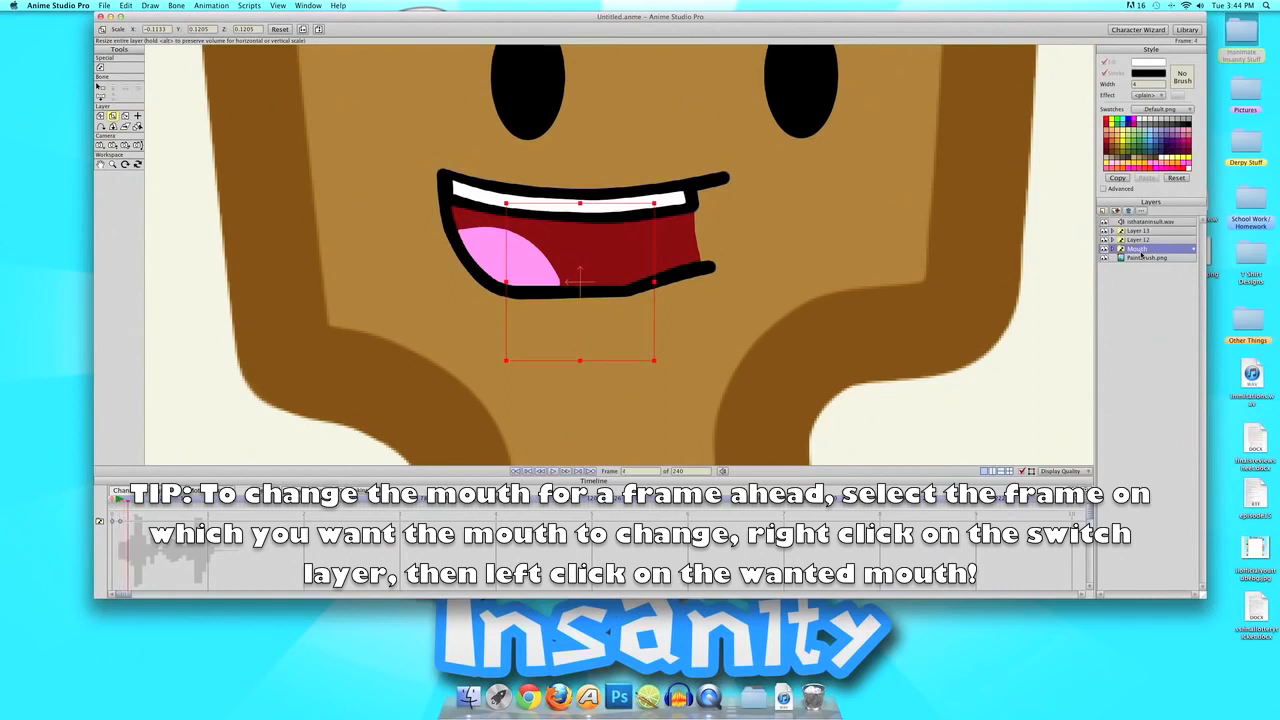
# - Switch the Mouth layer to happymouthclosed.png on frame 3 and to happymouthopen1.png on frame 5
pyautogui.press('Left')
pyautogui.rightClick(1148, 249)
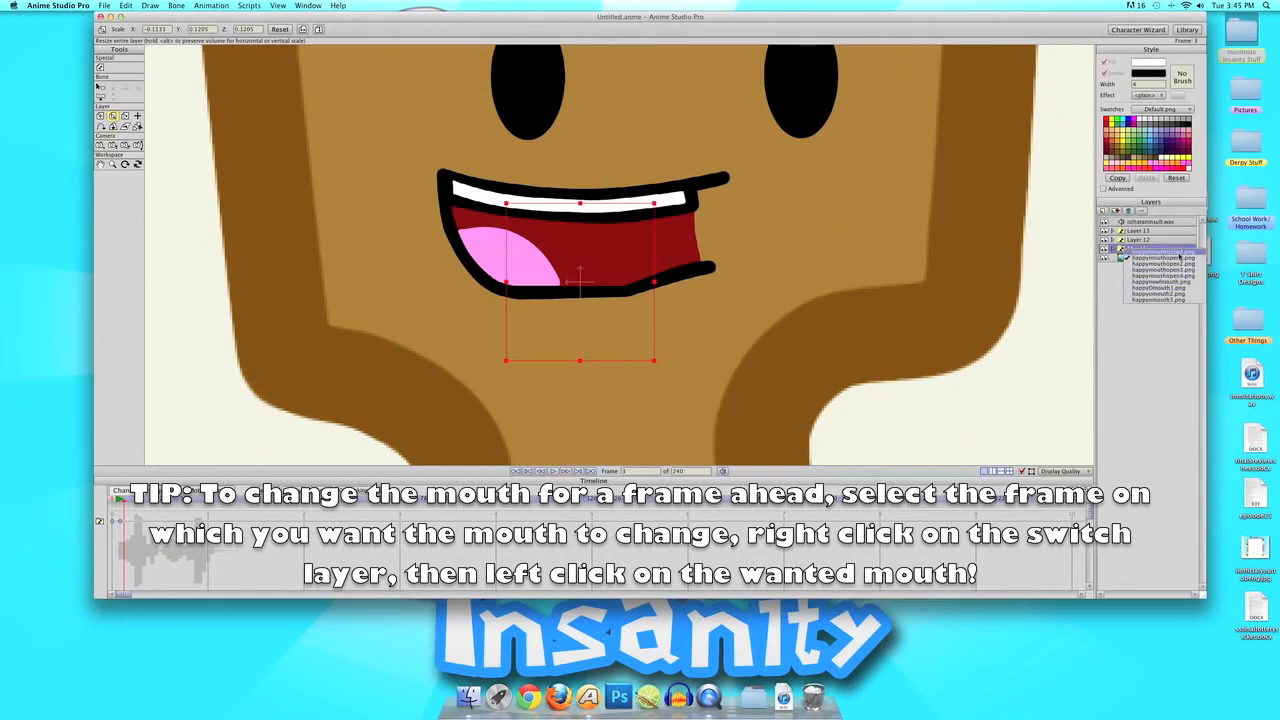
pyautogui.click(1180, 258)
pyautogui.press('Left')
pyautogui.press('Left')
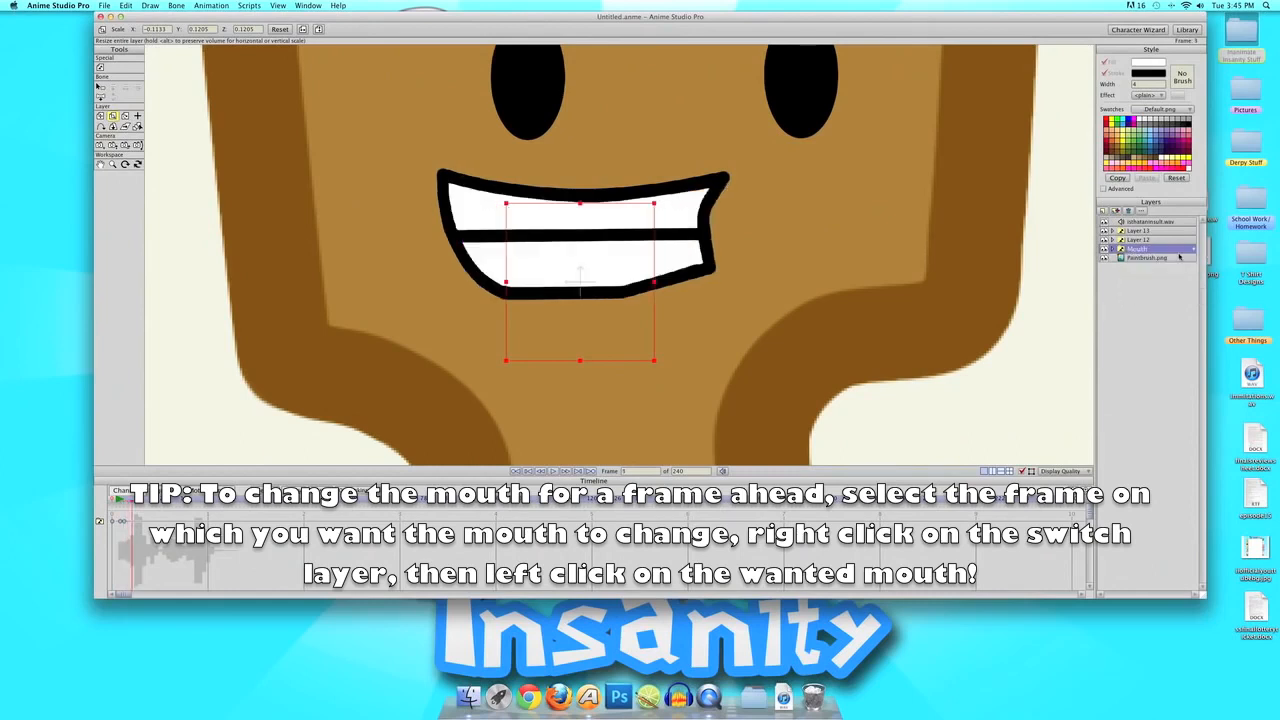
pyautogui.rightClick(1170, 249)
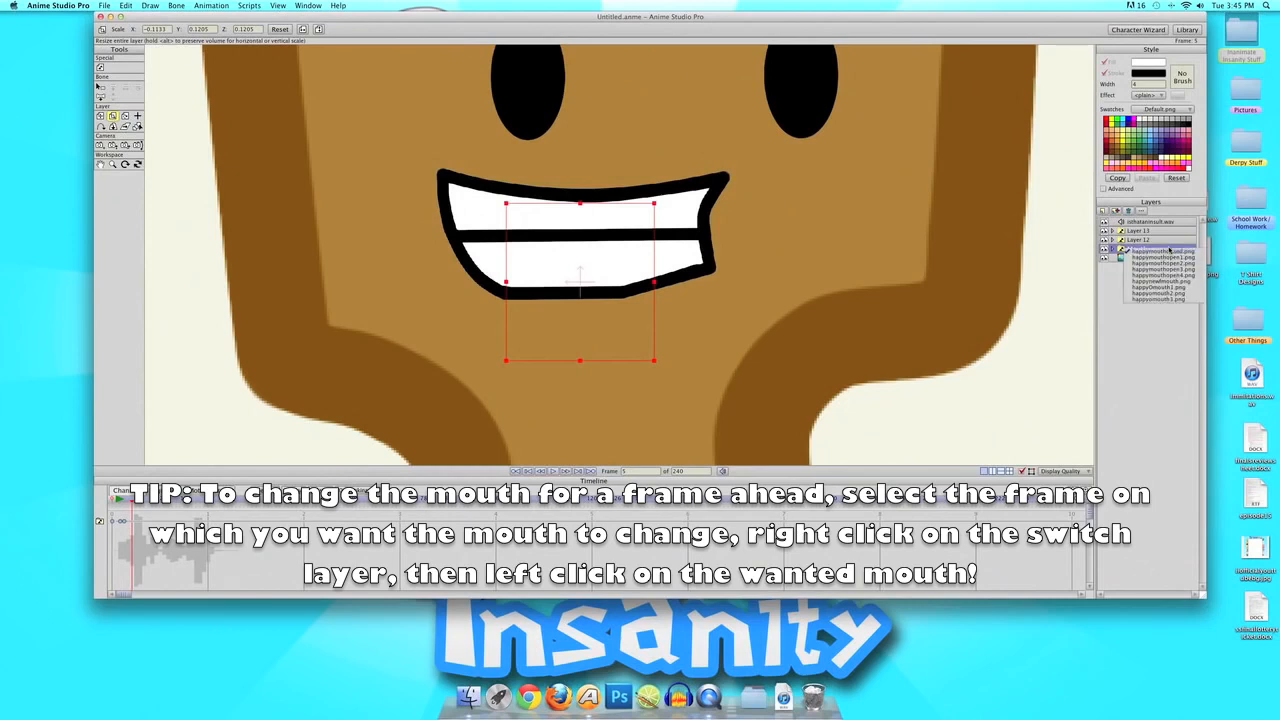
pyautogui.click(1160, 266)
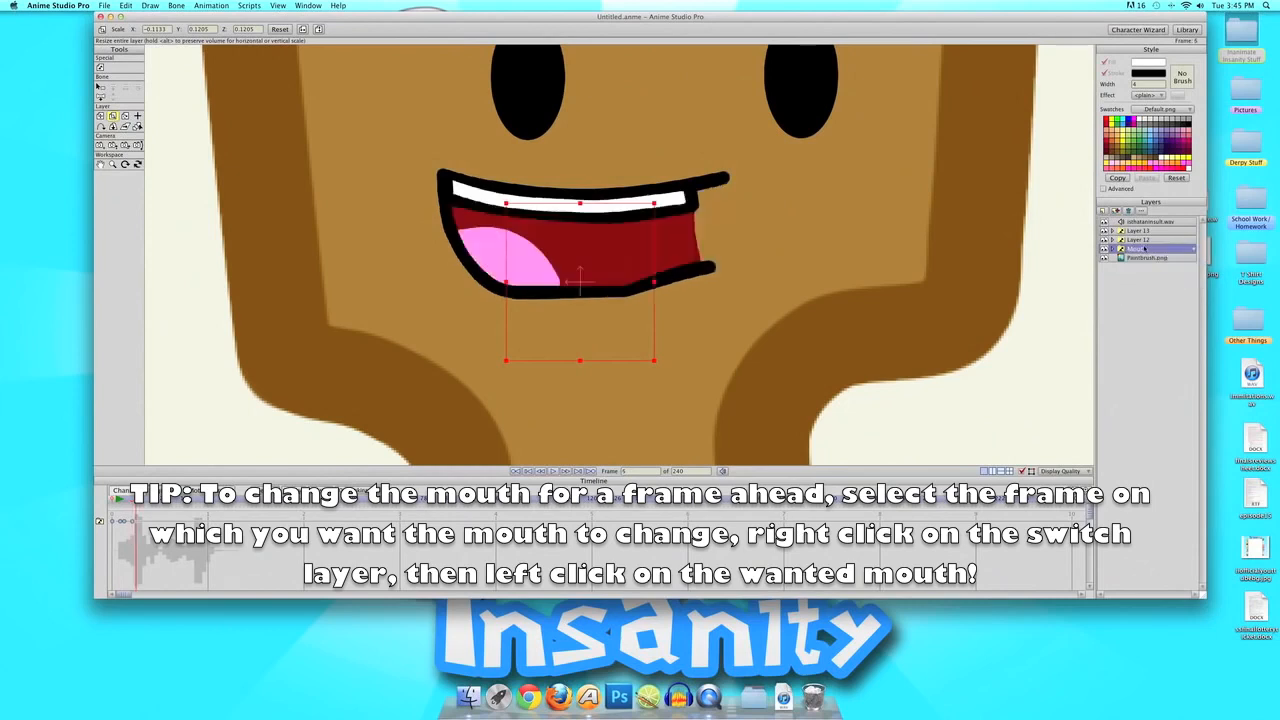
# - Switch the Mouth layer to happymouthopen2.png on frame 6 and to happymouthopen3.png on frame 7
pyautogui.rightClick(1144, 249)
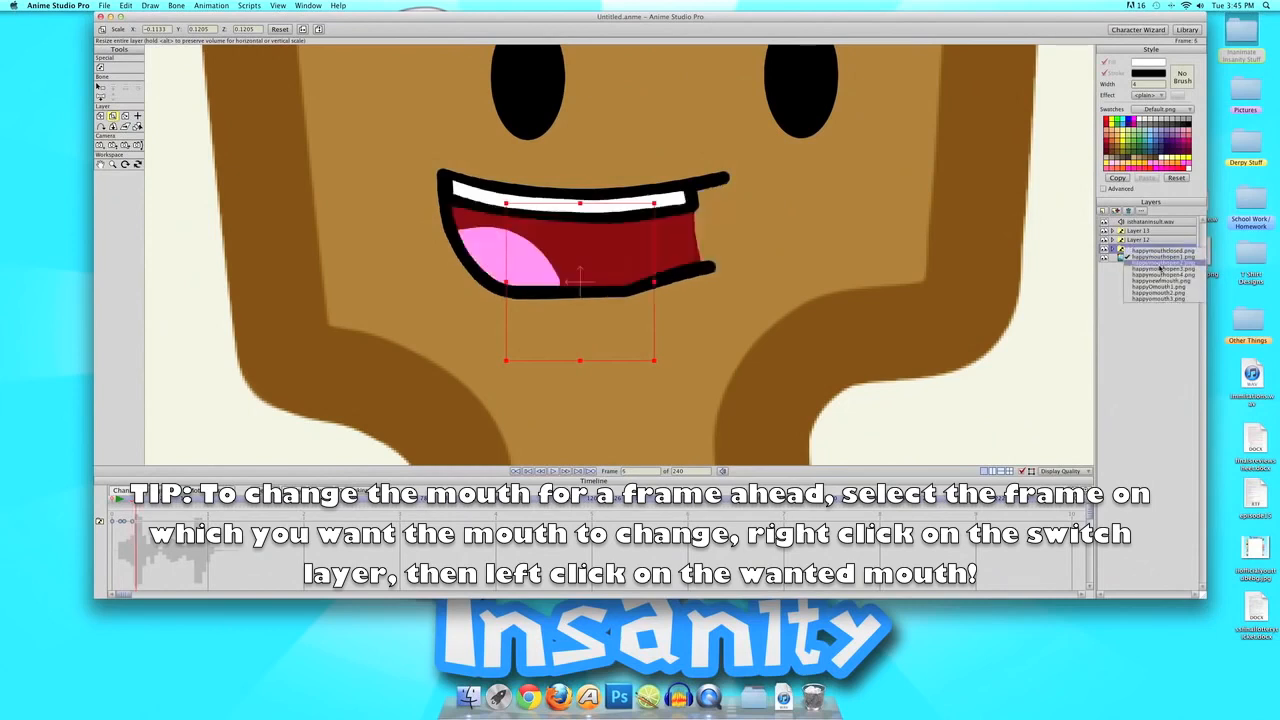
pyautogui.click(1160, 268)
pyautogui.press('Right')
pyautogui.rightClick(1152, 251)
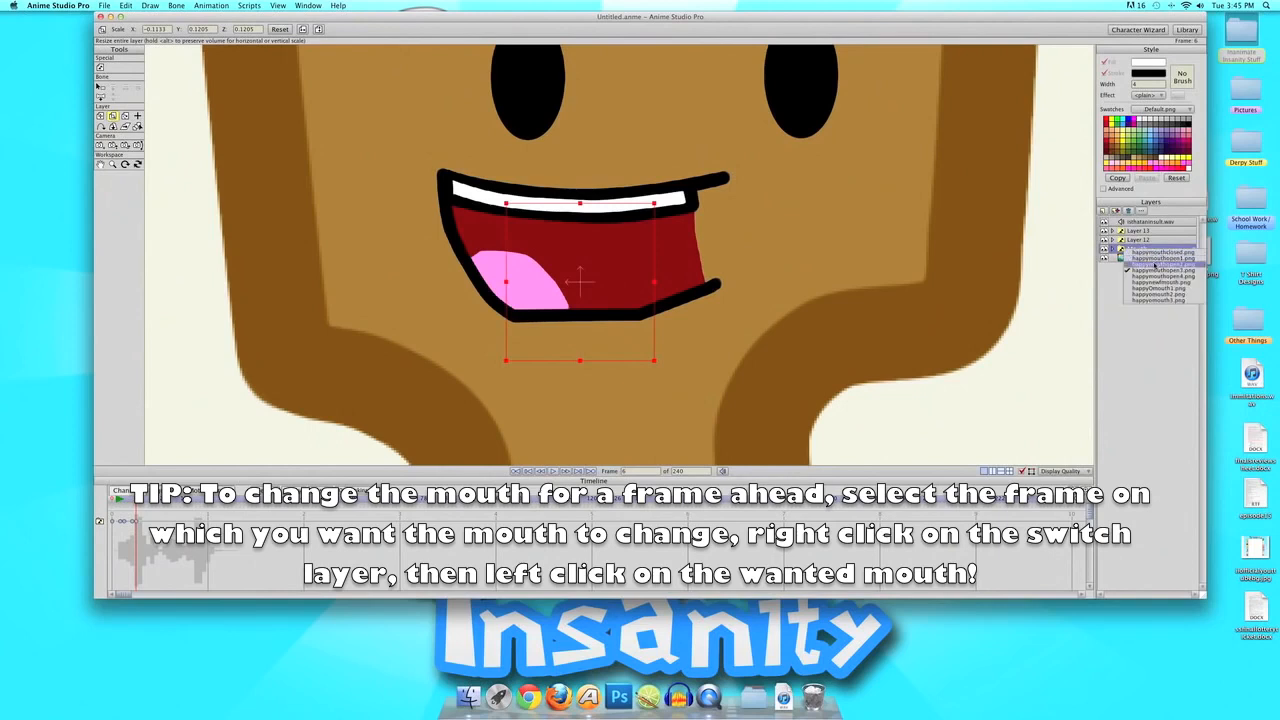
pyautogui.click(1150, 263)
pyautogui.press('Right')
pyautogui.rightClick(1141, 252)
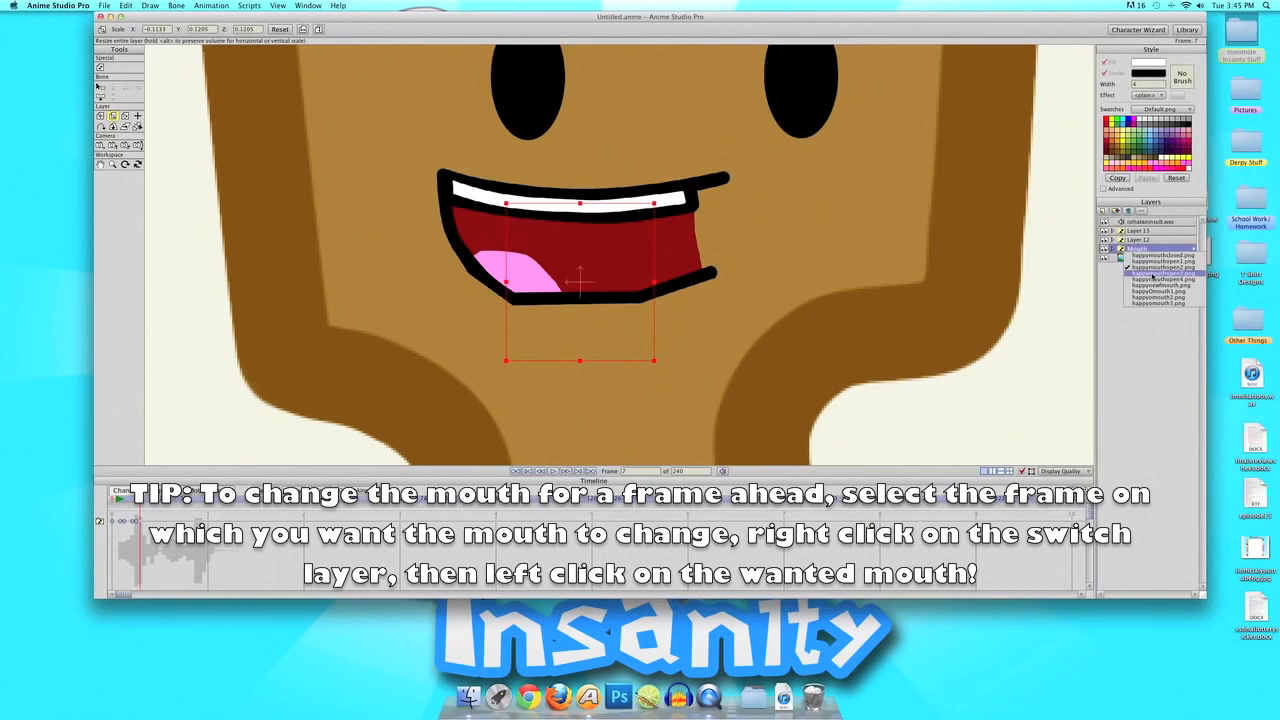
pyautogui.click(1155, 274)
# - Switch the Mouth layer to happymouthopen2.png on frame 8 and to happymouthclosed.png on frame 9
pyautogui.press('Right')
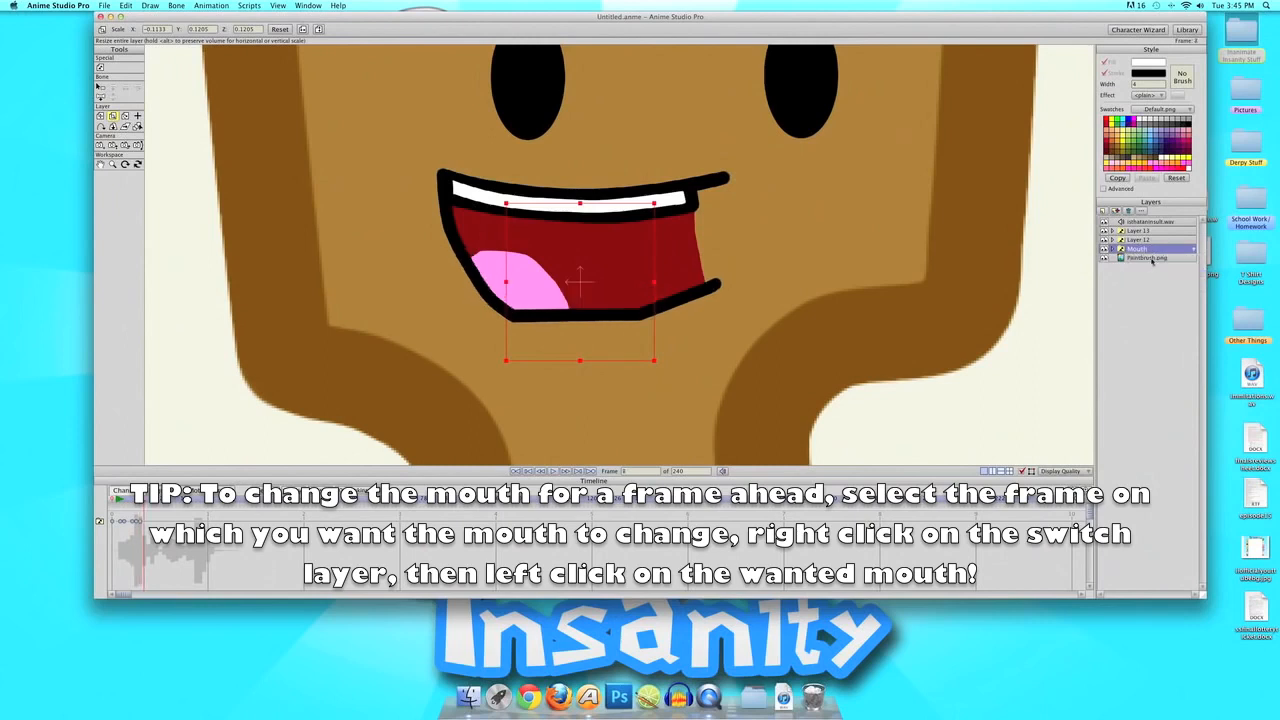
pyautogui.rightClick(1150, 251)
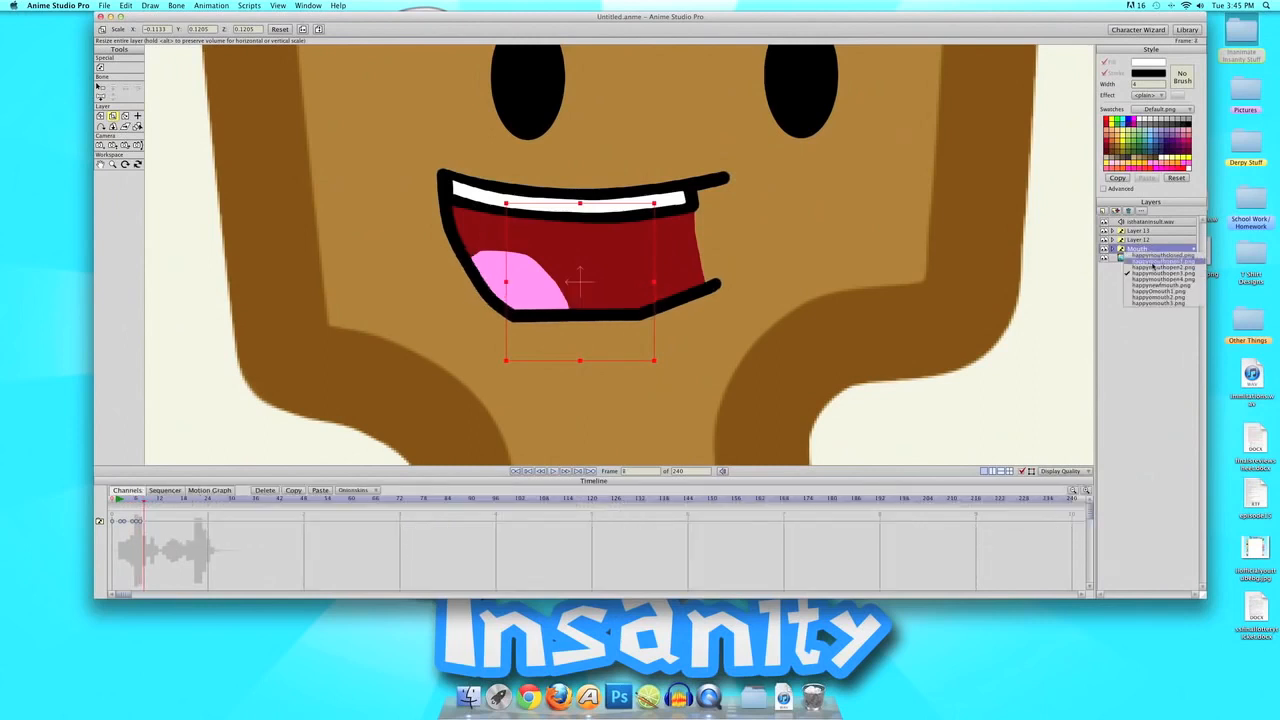
pyautogui.click(1152, 268)
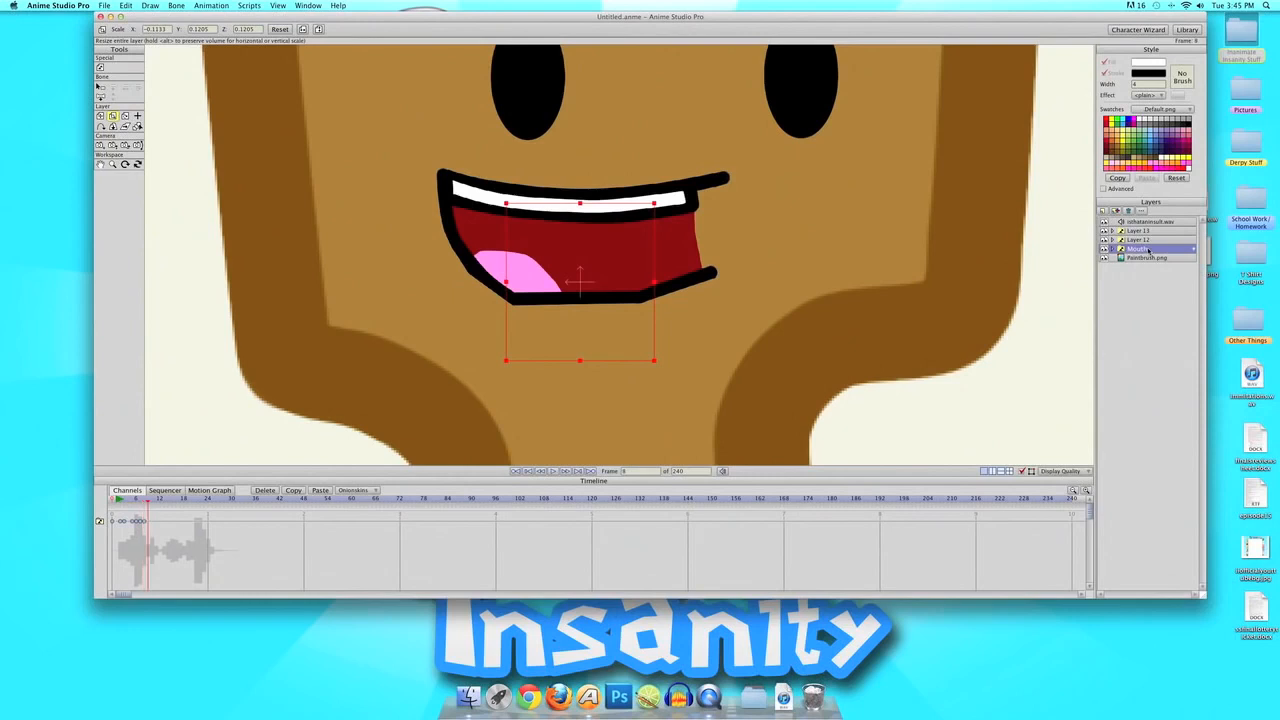
pyautogui.press('Right')
pyautogui.rightClick(1149, 251)
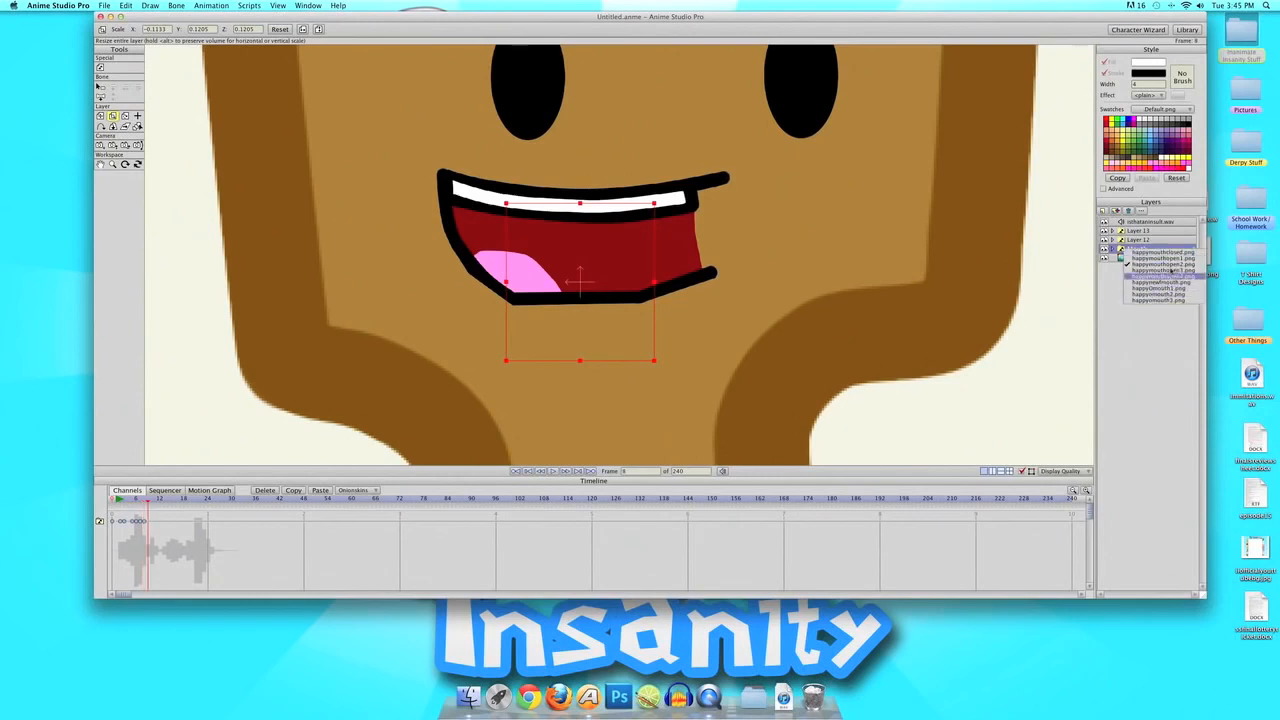
pyautogui.click(1176, 258)
# - Switch the Mouth layer to happymouthopen1.png on frame 13 and to happymouthopen2.png on frame 14
pyautogui.press('Right')
pyautogui.press('Right')
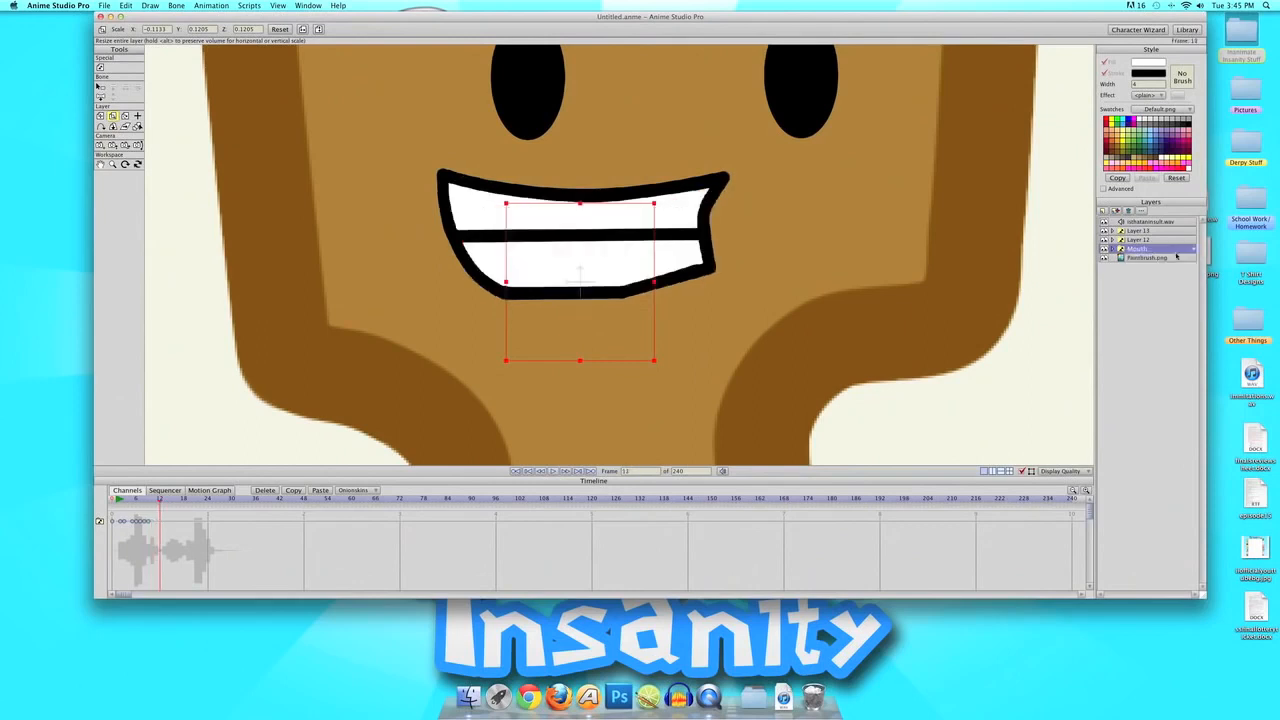
pyautogui.rightClick(1165, 251)
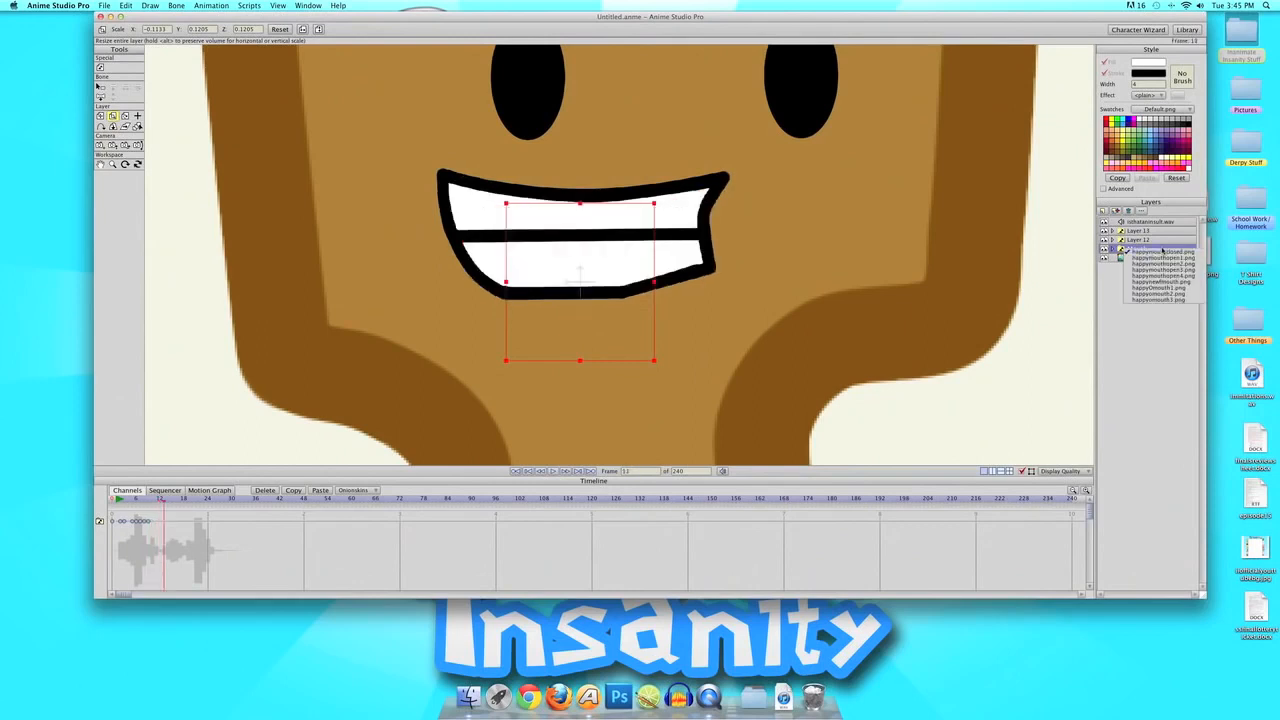
pyautogui.click(1154, 248)
pyautogui.press('Right')
pyautogui.rightClick(1153, 250)
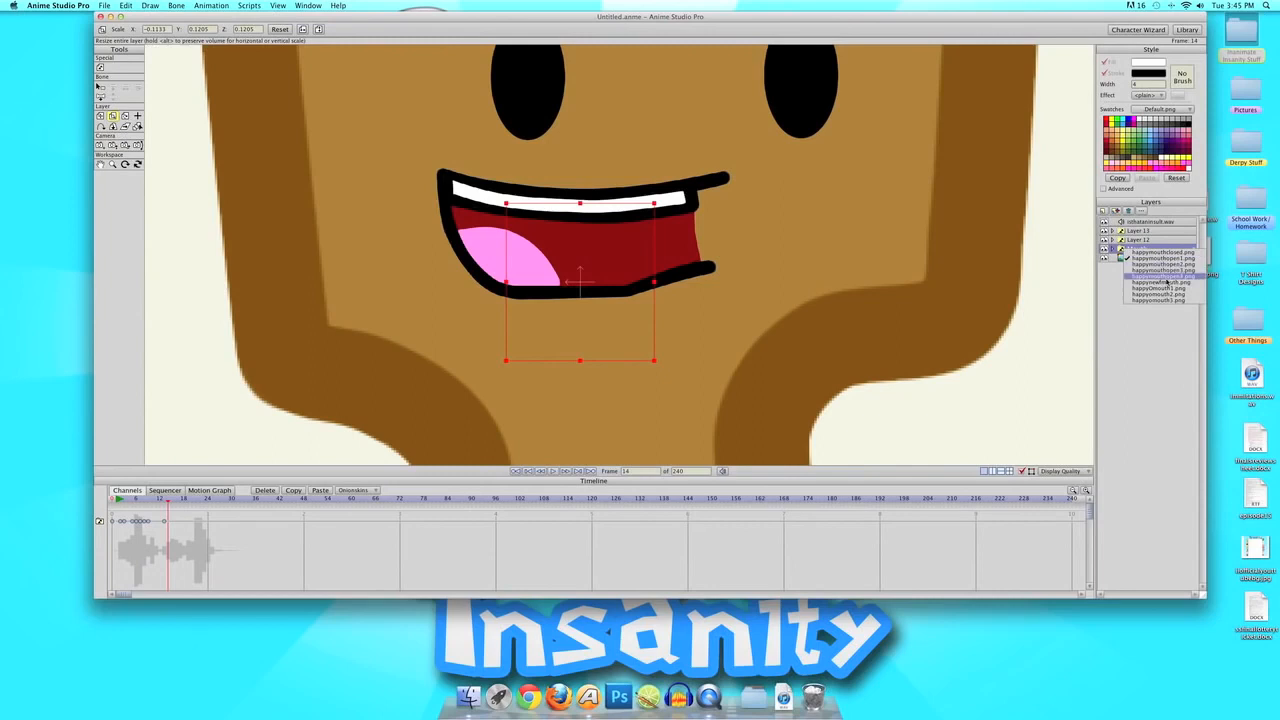
pyautogui.click(1169, 264)
# - Switch the Mouth layer to happymouthopen3.png on frame 15 and to happymouthclosed.png on frame 16
pyautogui.press('Right')
pyautogui.rightClick(1155, 251)
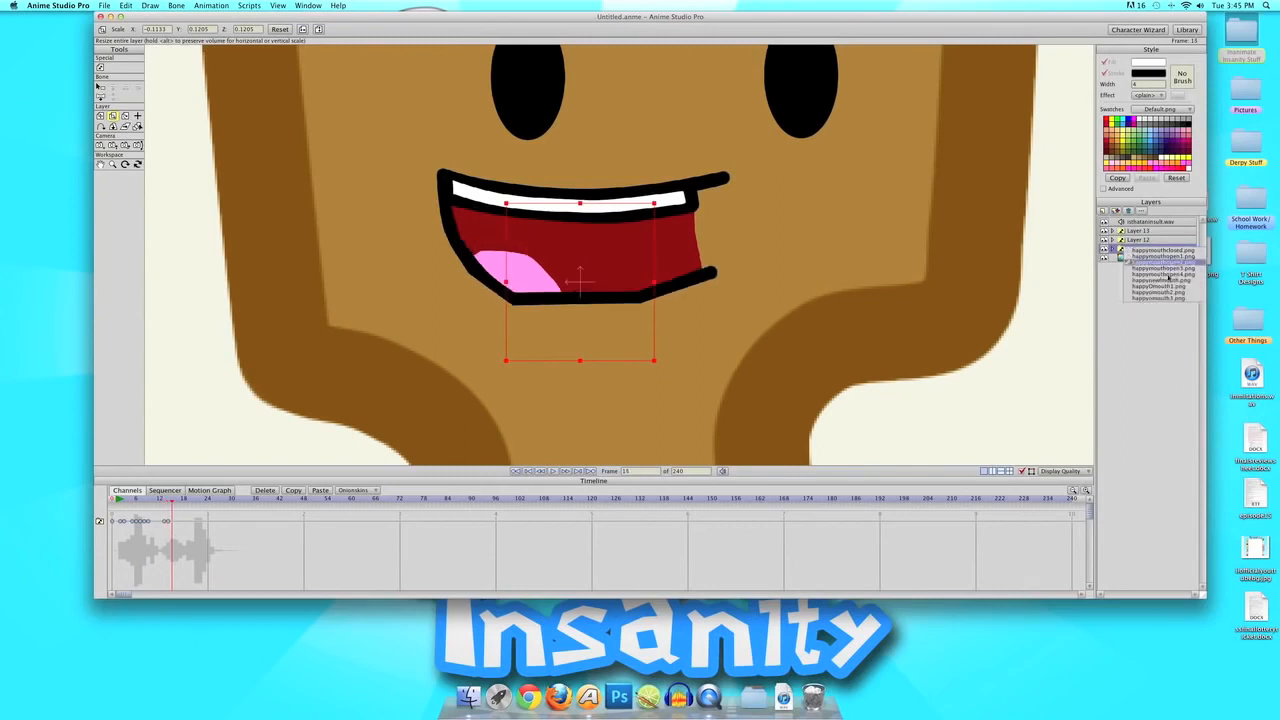
pyautogui.click(1172, 265)
pyautogui.press('Right')
pyautogui.rightClick(1166, 251)
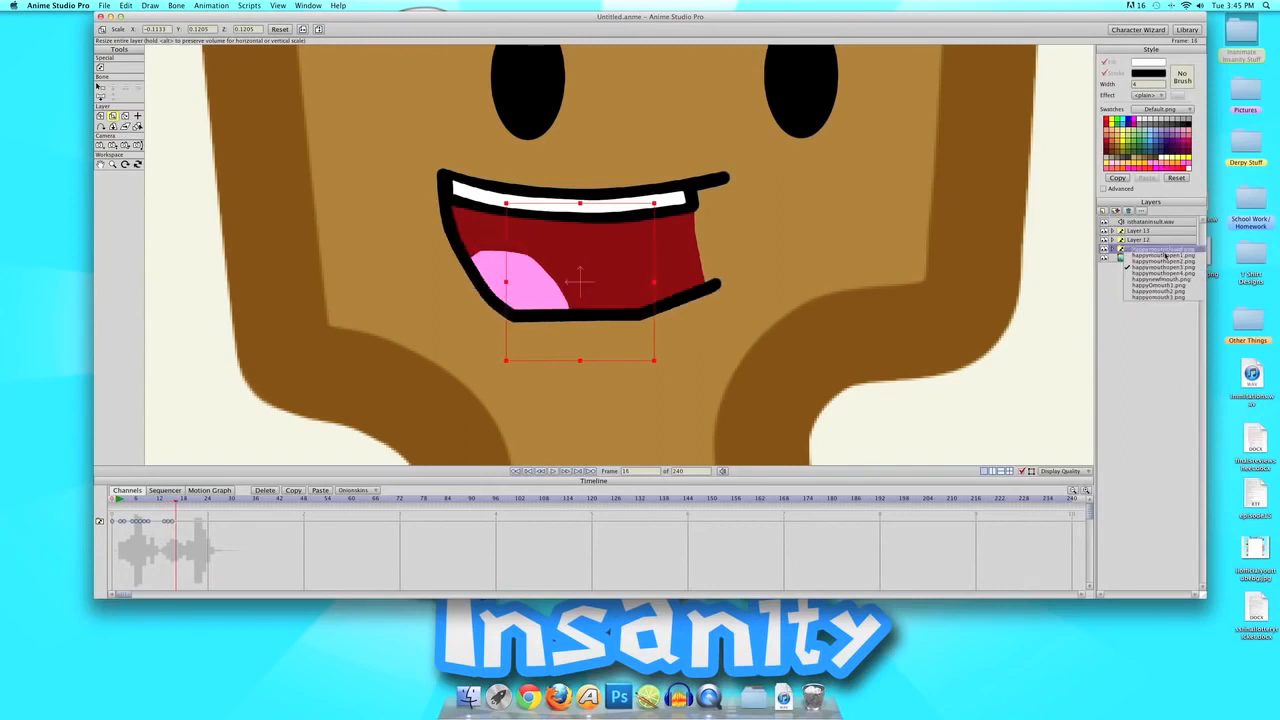
pyautogui.click(1168, 256)
# - Switch the Mouth layer to happymouthopen1.png on frame 20 and to happymouthopen2.png on frame 21
pyautogui.press('Right')
pyautogui.press('Right')
pyautogui.press('Right')
pyautogui.press('Right')
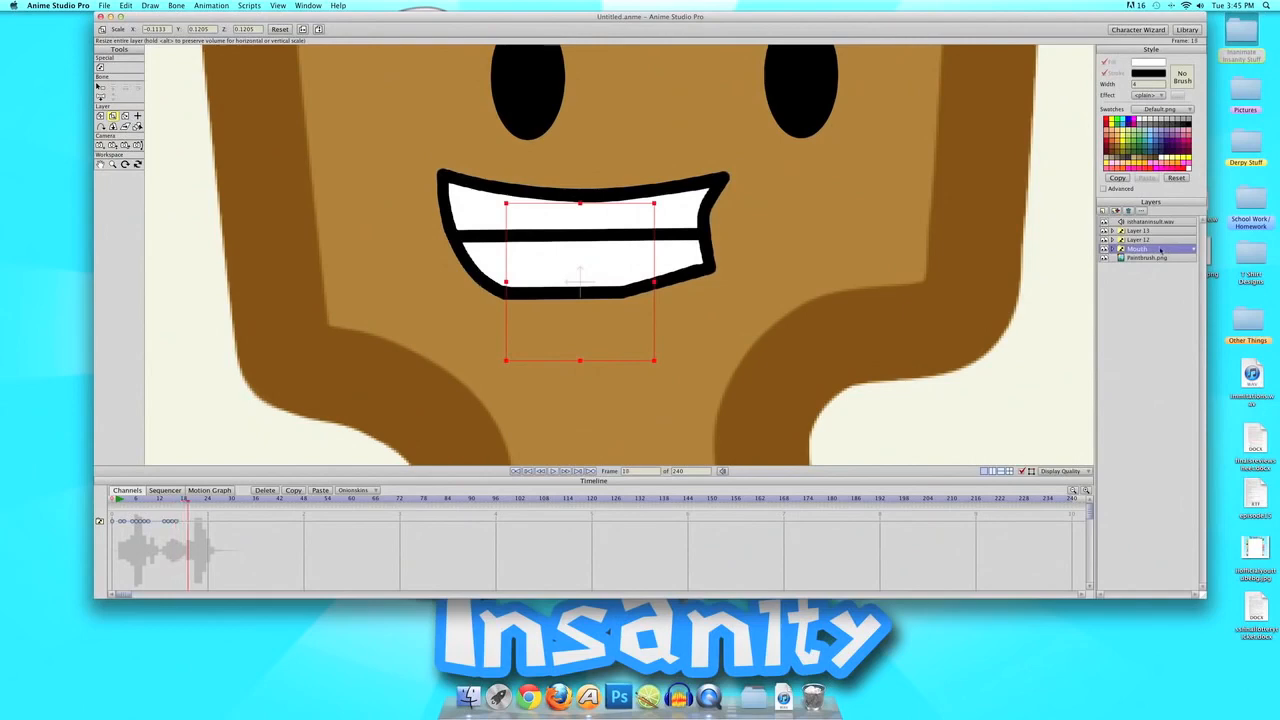
pyautogui.rightClick(1160, 251)
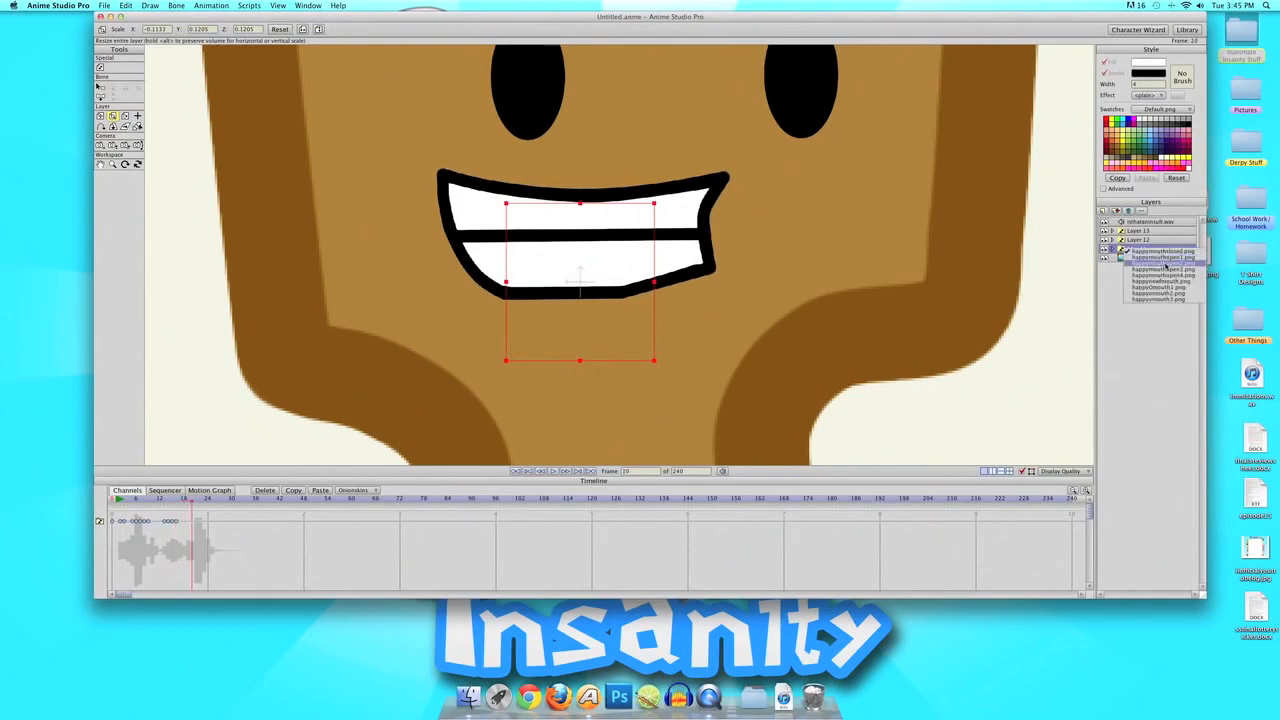
pyautogui.click(1166, 264)
pyautogui.press('Right')
pyautogui.rightClick(1160, 252)
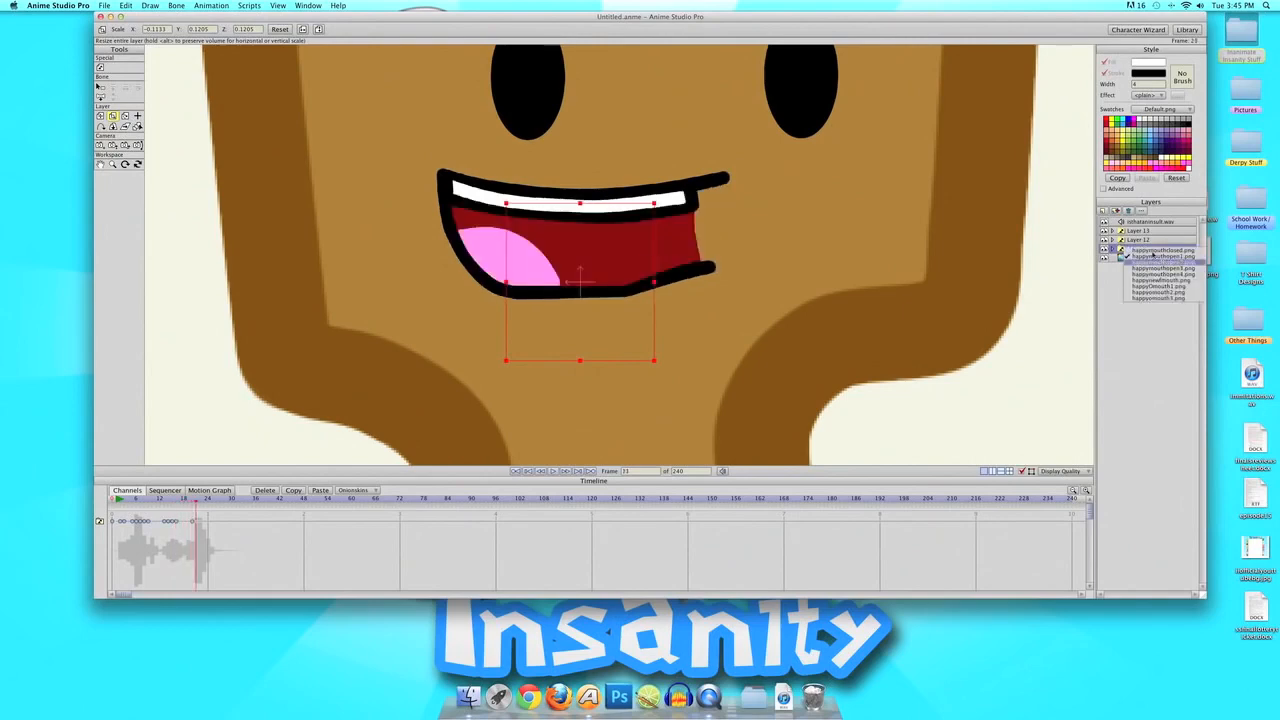
pyautogui.click(1165, 264)
# - Switch the Mouth layer to happymouthopen3.png on frame 22 and to happymouthopen4.png on frame 23
pyautogui.press('Right')
pyautogui.rightClick(1160, 252)
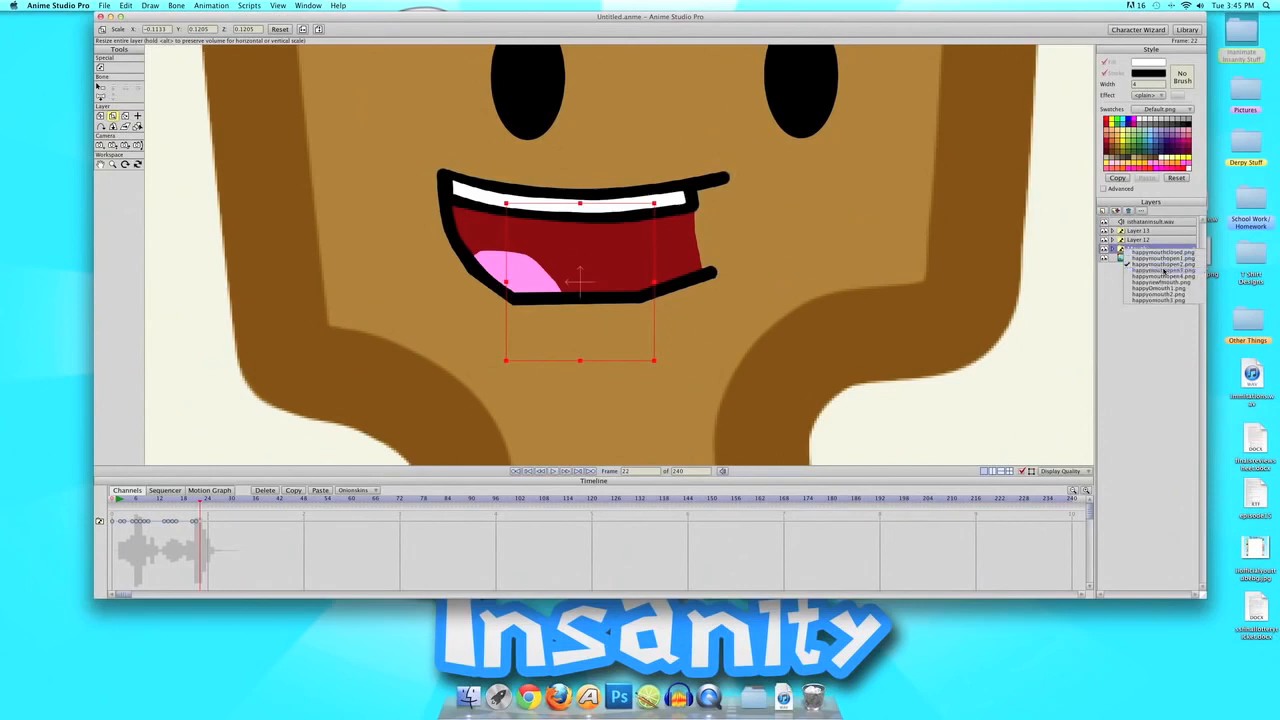
pyautogui.click(1165, 269)
pyautogui.press('Right')
pyautogui.rightClick(1160, 255)
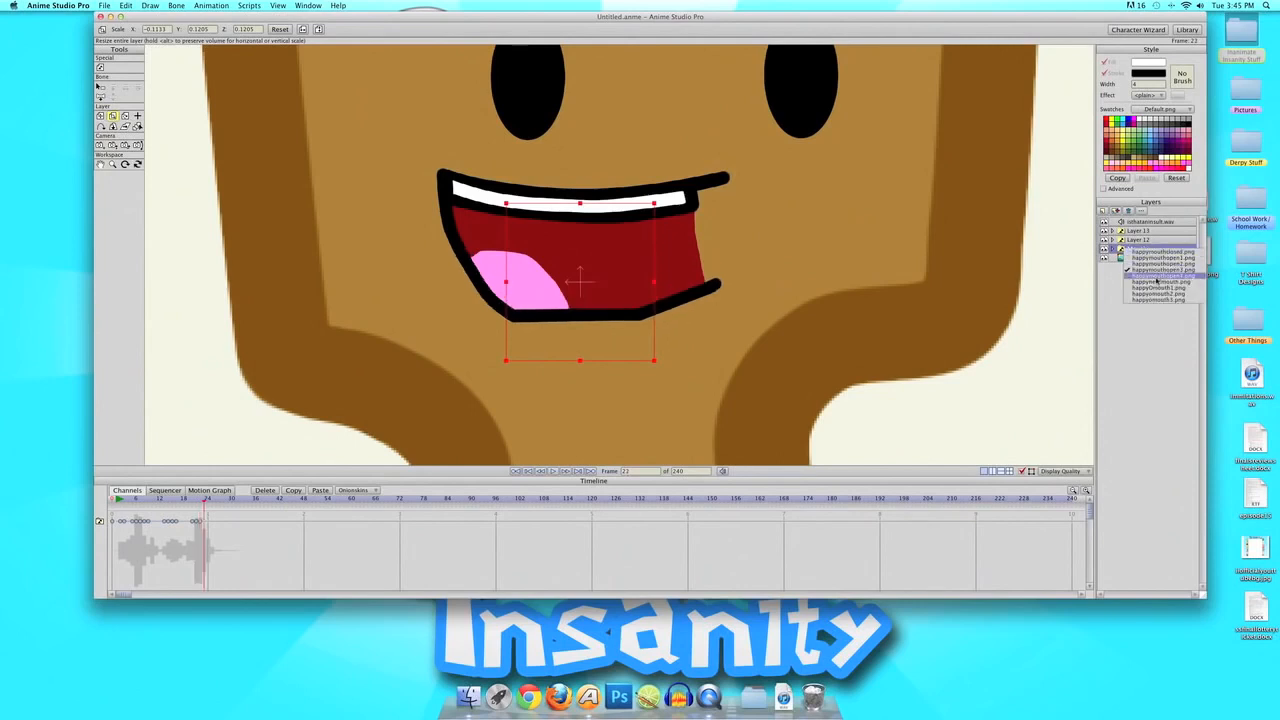
pyautogui.click(1160, 277)
# - Switch the Mouth layer to happymouthopen3.png on frame 24 and to a less open mouth image on frame 25
pyautogui.press('Right')
pyautogui.rightClick(1143, 252)
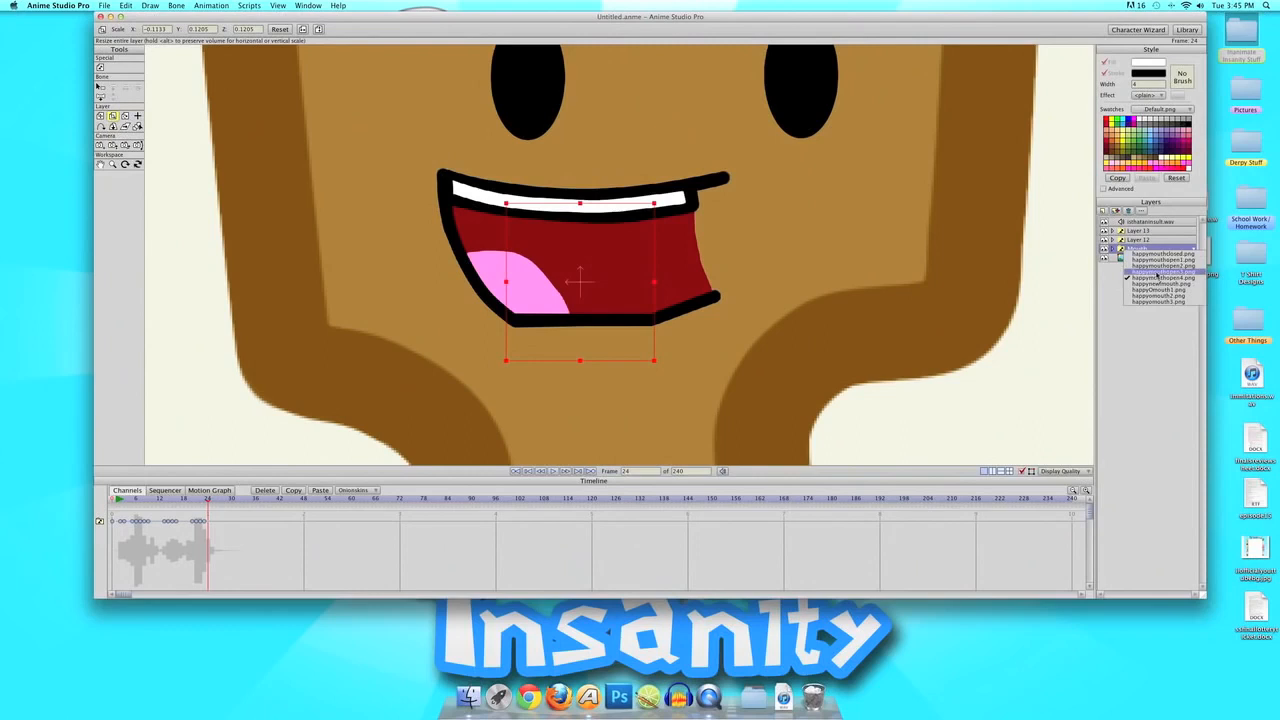
pyautogui.click(1160, 271)
pyautogui.press('Right')
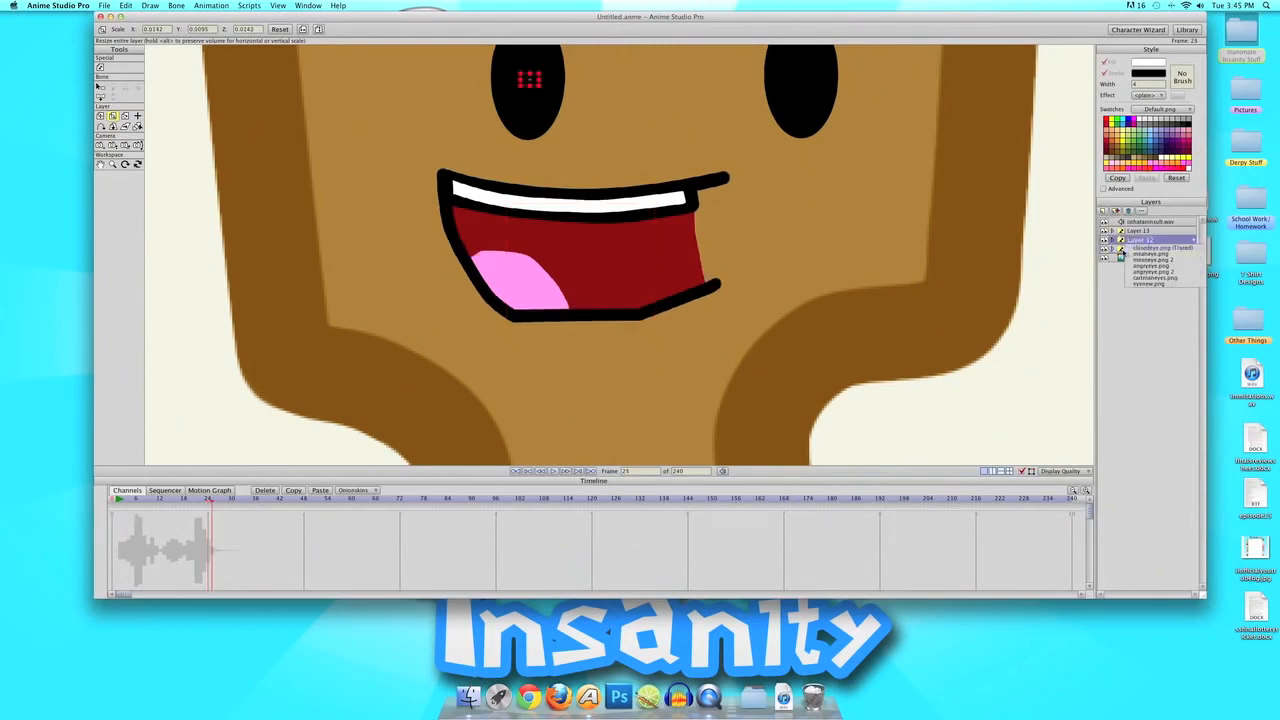
pyautogui.rightClick(1124, 252)
pyautogui.click(1160, 266)
# - Switch the Mouth layer to happymouthclosed.png on frame 26
pyautogui.press('Right')
pyautogui.rightClick(1160, 252)
pyautogui.click(1163, 253)
# - Play the lip-sync from the start at a raised volume, and replay it closer up with the Paintbrush.png layer selected
pyautogui.scroll(-10, 687, 270)
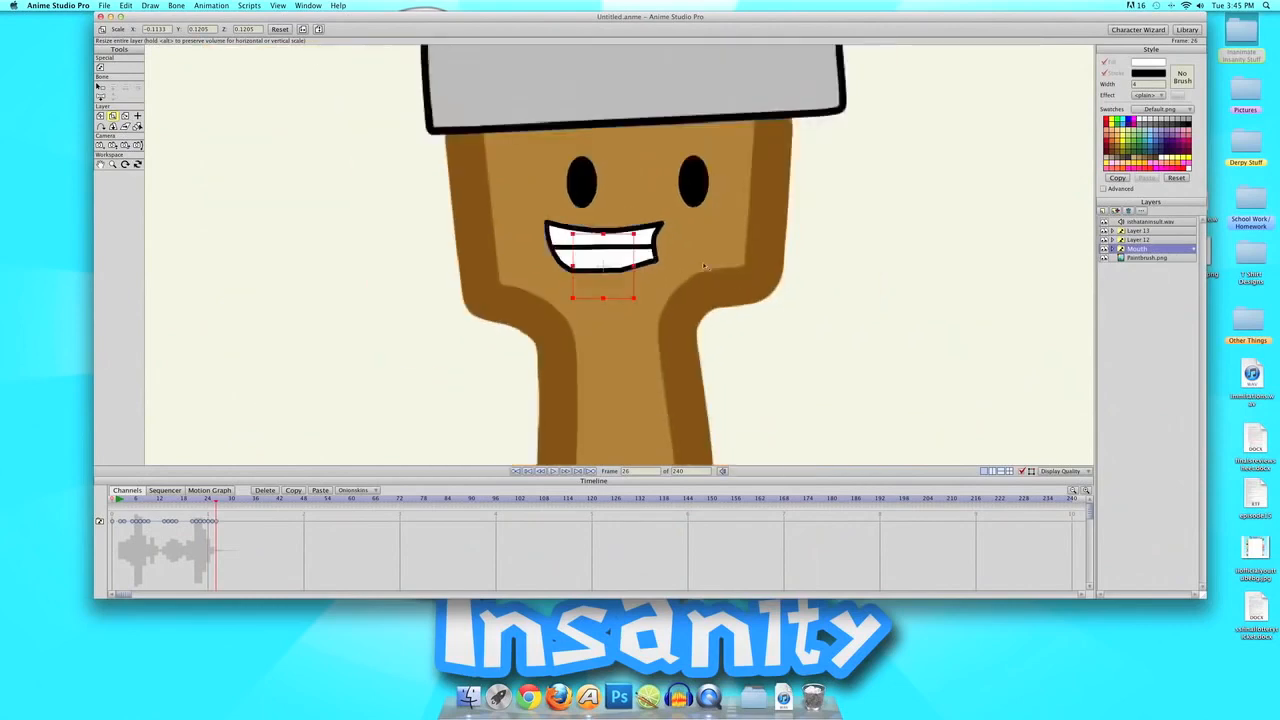
pyautogui.moveTo(122, 501); pyautogui.dragTo(97, 503)
pyautogui.press('XF86AudioRaiseVolume')
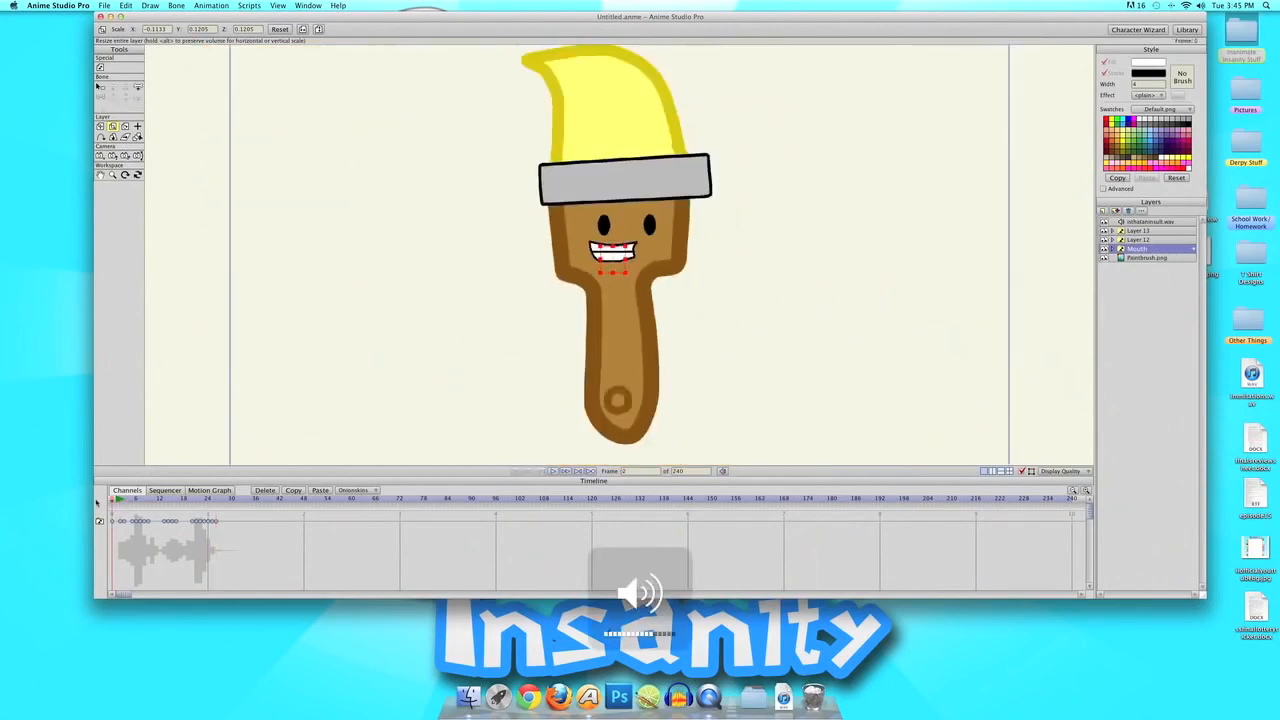
pyautogui.press('space')
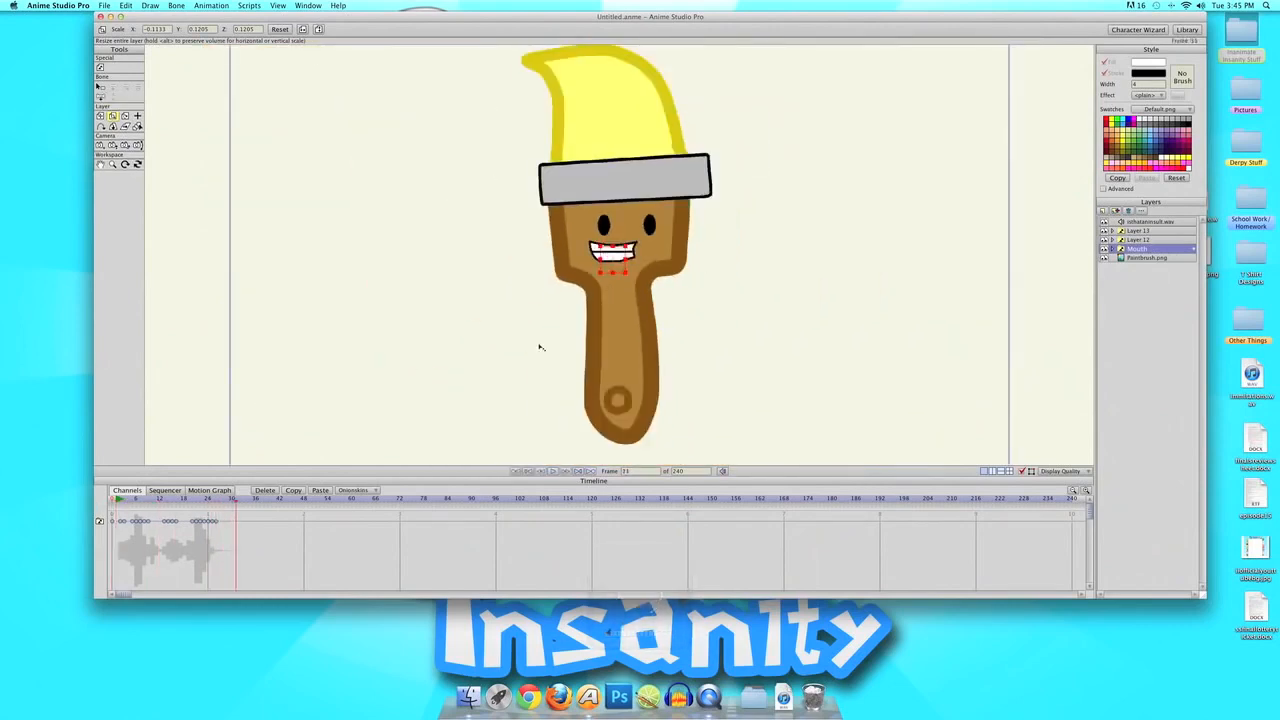
pyautogui.scroll(10, 537, 346)
pyautogui.click(1156, 258)
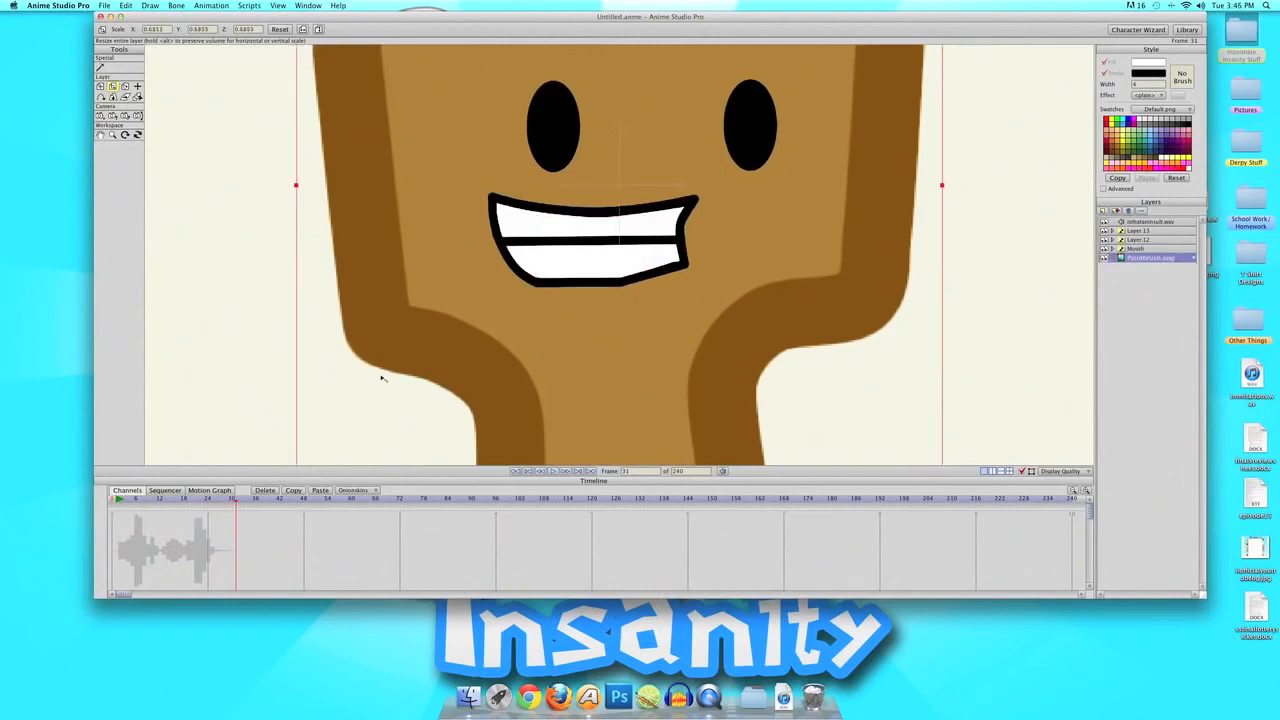
pyautogui.moveTo(122, 522); pyautogui.dragTo(92, 505)
pyautogui.press('space')
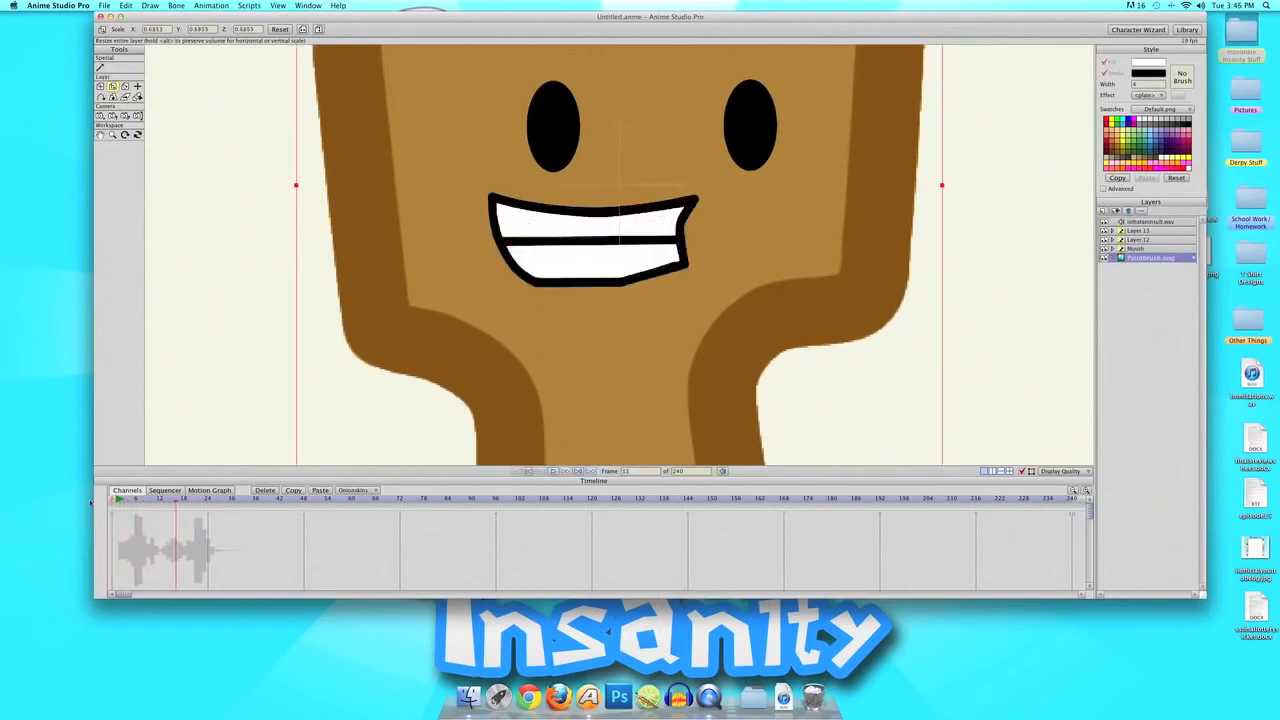
pyautogui.scroll(-10, 518, 305)
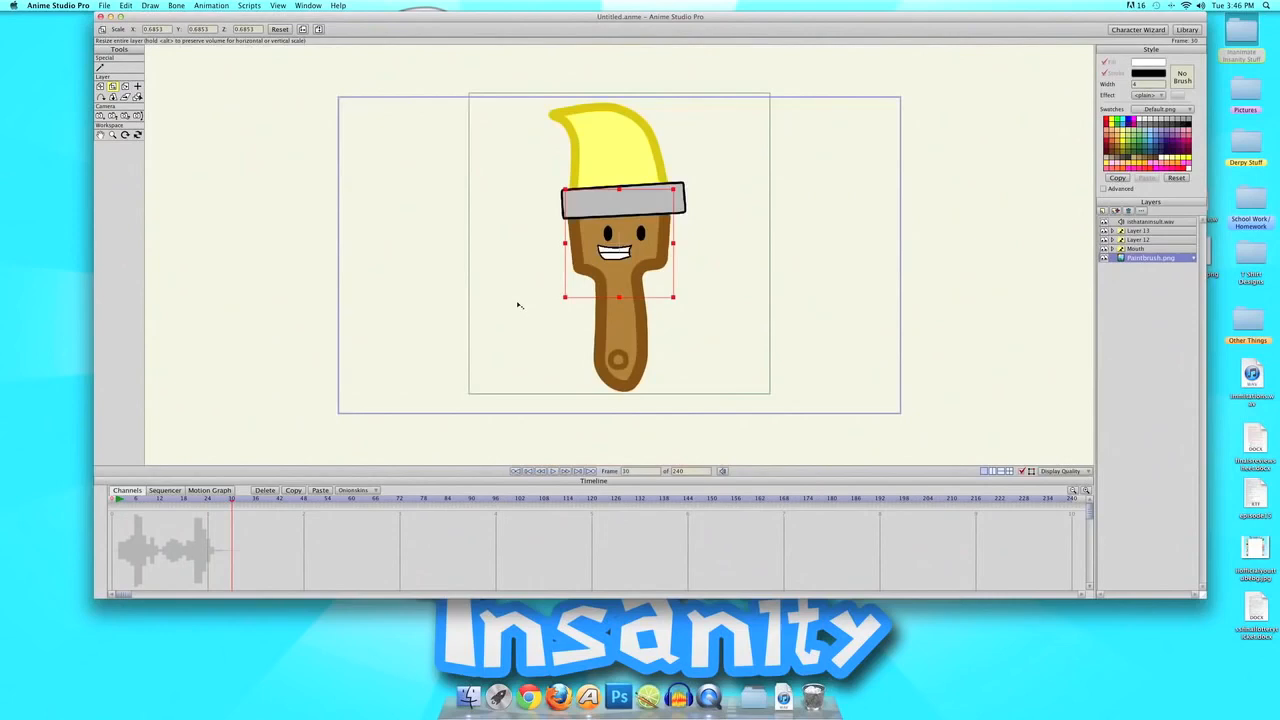
pyautogui.scroll(2, 518, 305)
pyautogui.scroll(2, 518, 305)
pyautogui.scroll(-5, 518, 305)
pyautogui.scroll(6, 518, 305)
pyautogui.scroll(-4, 518, 305)
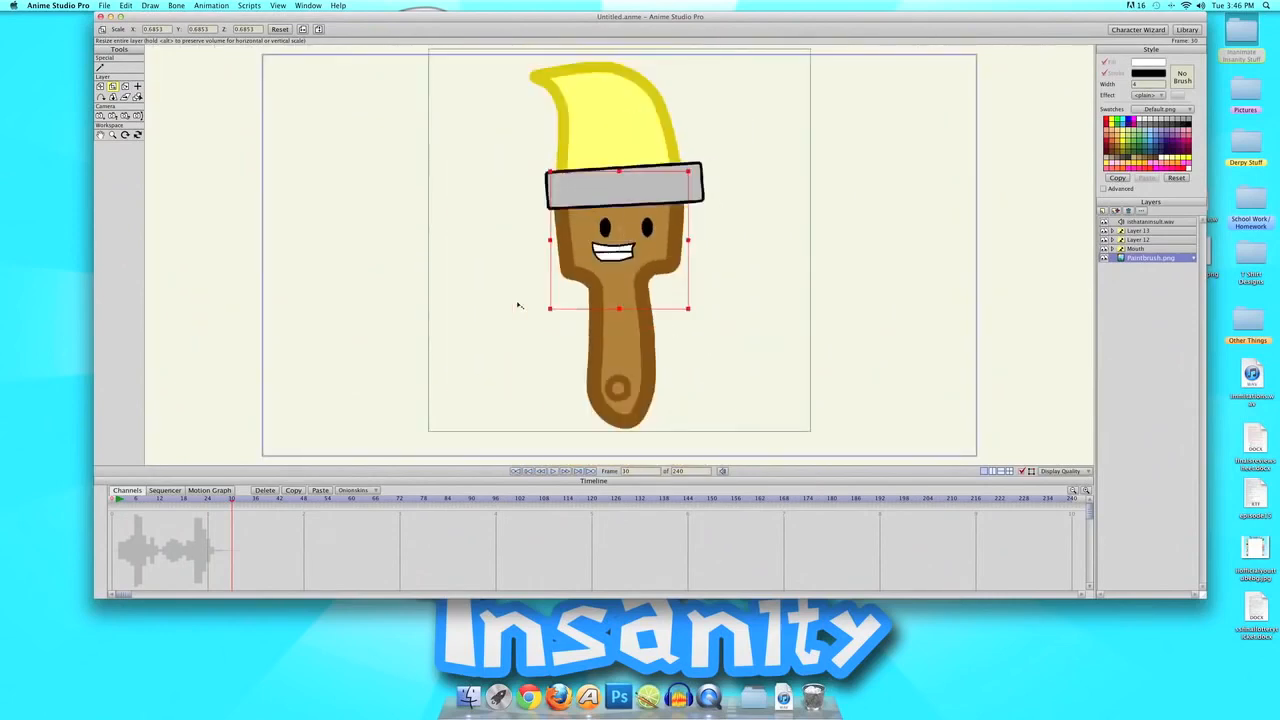
# - Play the lip-sync again from frame 0 with the Mouth layer selected, and return to the first frame
pyautogui.click(111, 501)
pyautogui.scroll(-3, 754, 274)
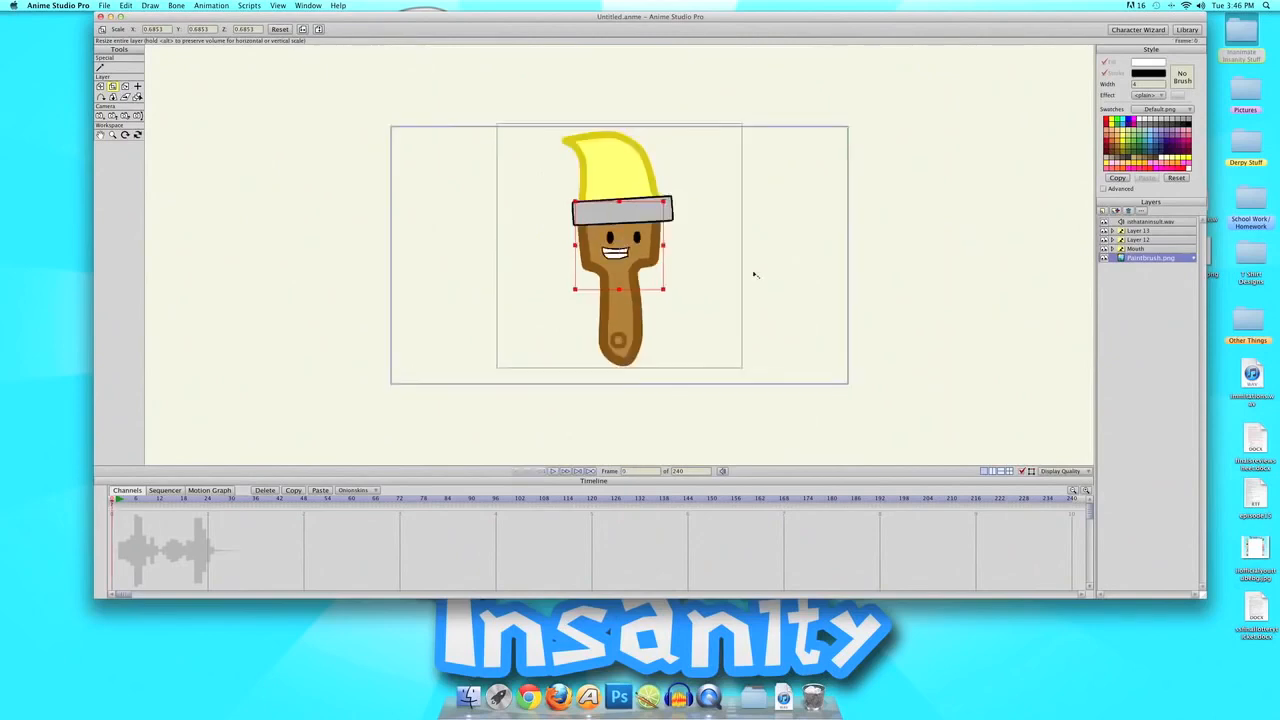
pyautogui.scroll(5, 755, 274)
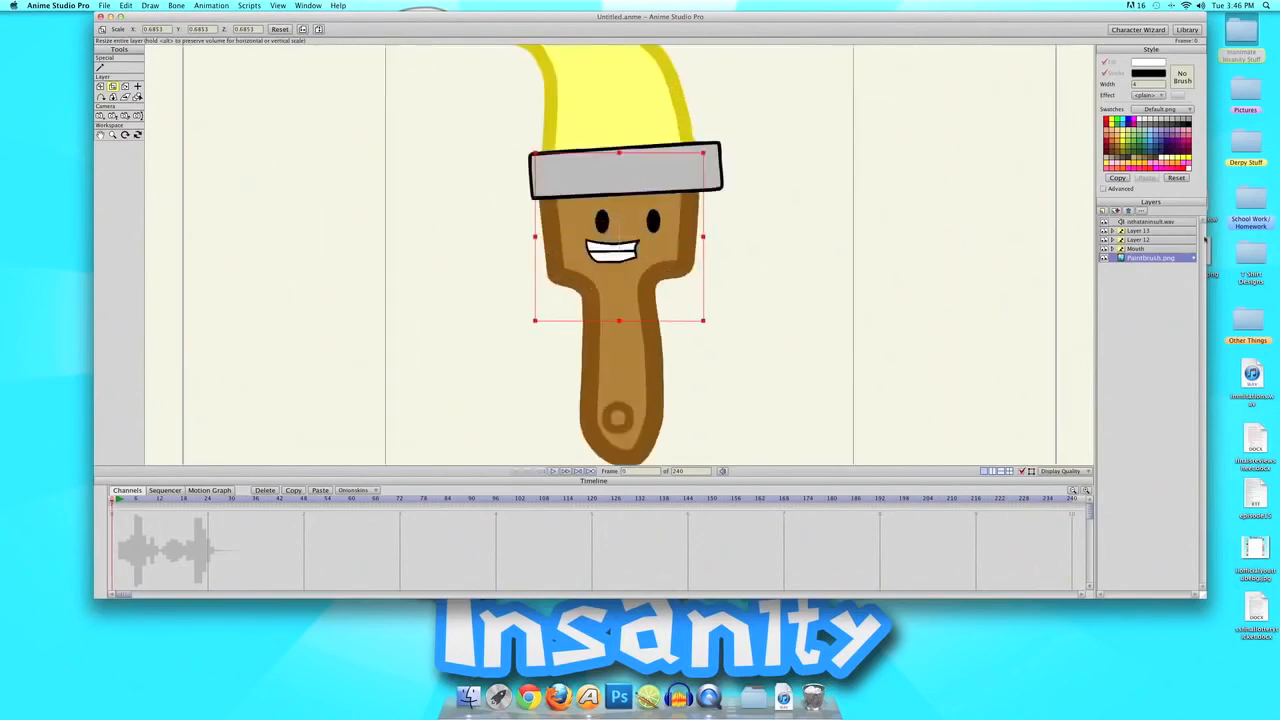
pyautogui.click(1148, 249)
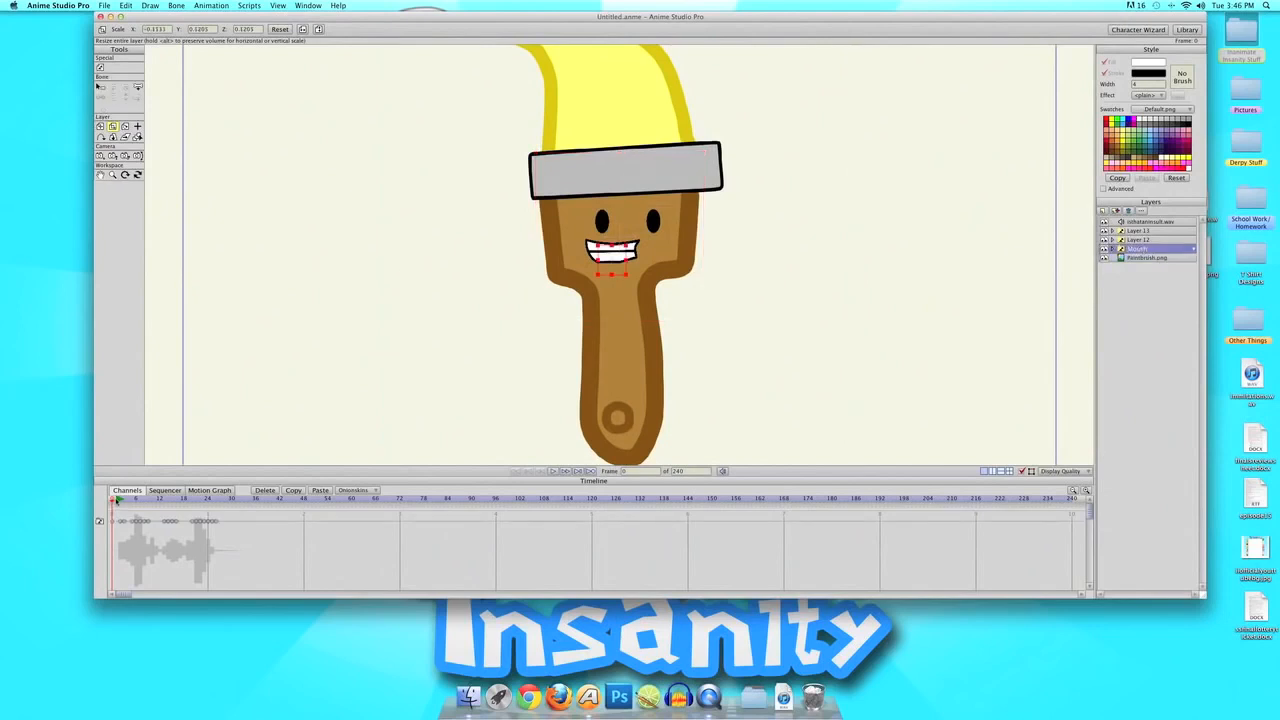
pyautogui.press('space')
pyautogui.press('space')
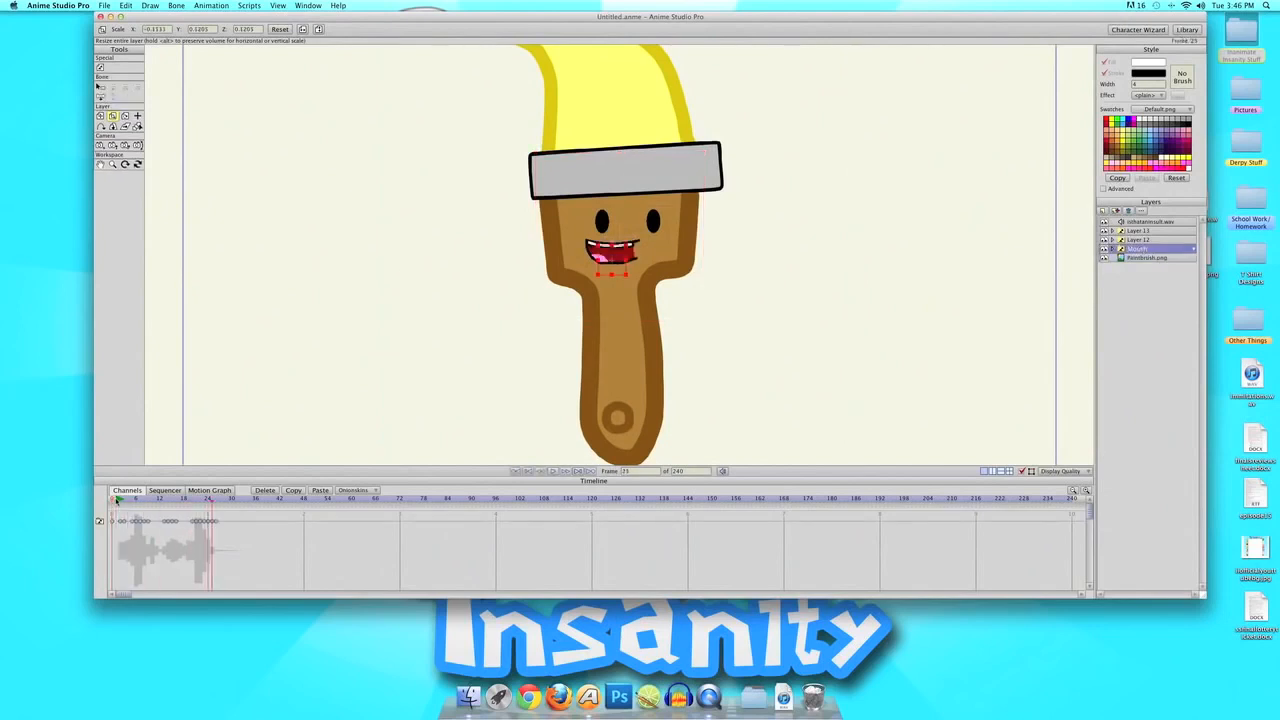
pyautogui.moveTo(137, 498); pyautogui.dragTo(111, 498)
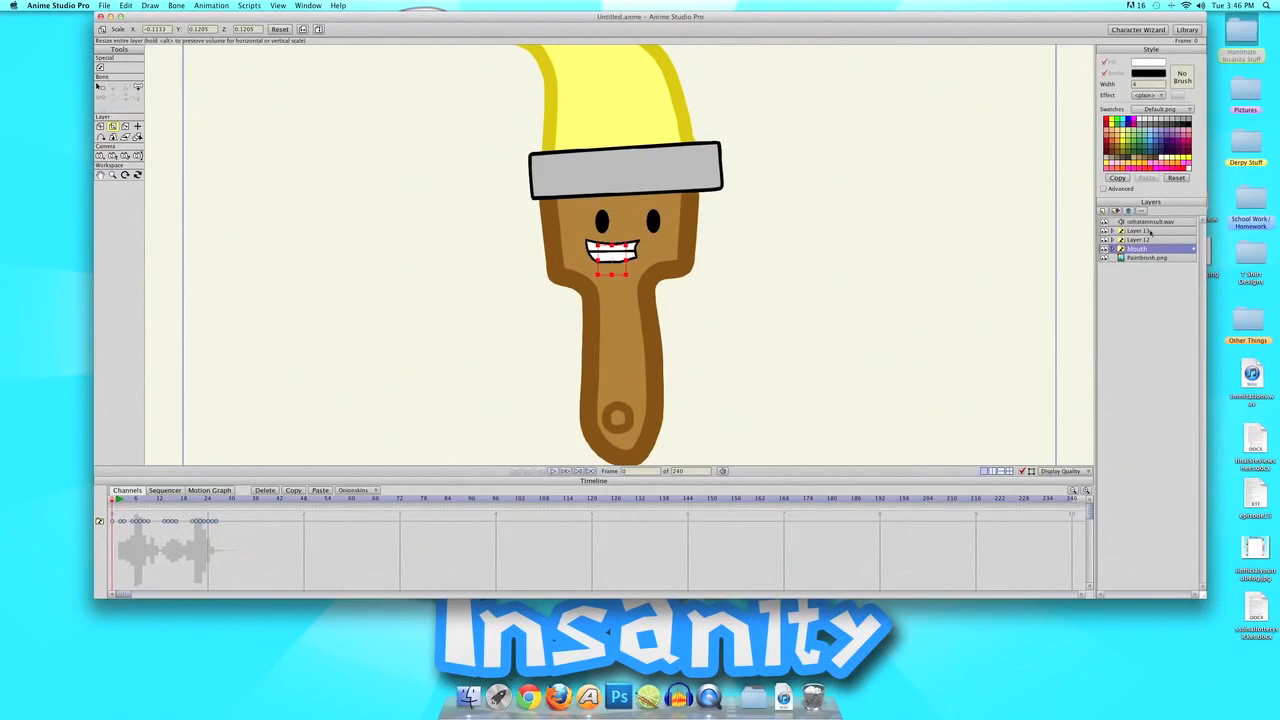
# - Translate the Mouth layer slightly to the right on frame 6 and step through the frames to check the slide
pyautogui.click(101, 127)
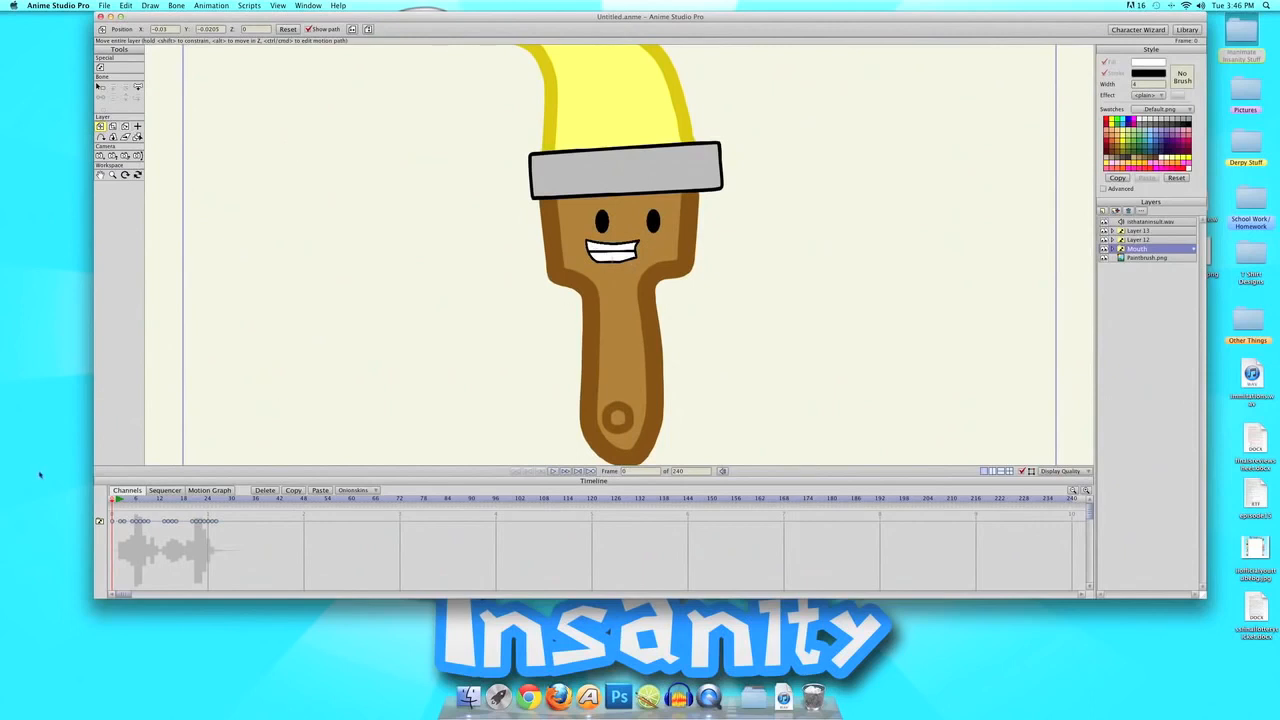
pyautogui.click(136, 500)
pyautogui.moveTo(652, 271); pyautogui.dragTo(668, 271)
pyautogui.press('Left')
pyautogui.press('Left')
pyautogui.press('Left')
pyautogui.press('Left')
pyautogui.press('Left')
pyautogui.press('Left')
pyautogui.press('Right')
pyautogui.press('Right')
pyautogui.press('Right')
pyautogui.press('Right')
pyautogui.press('Right')
pyautogui.press('Right')
pyautogui.press('Left')
pyautogui.press('Left')
pyautogui.press('Left')
pyautogui.press('Left')
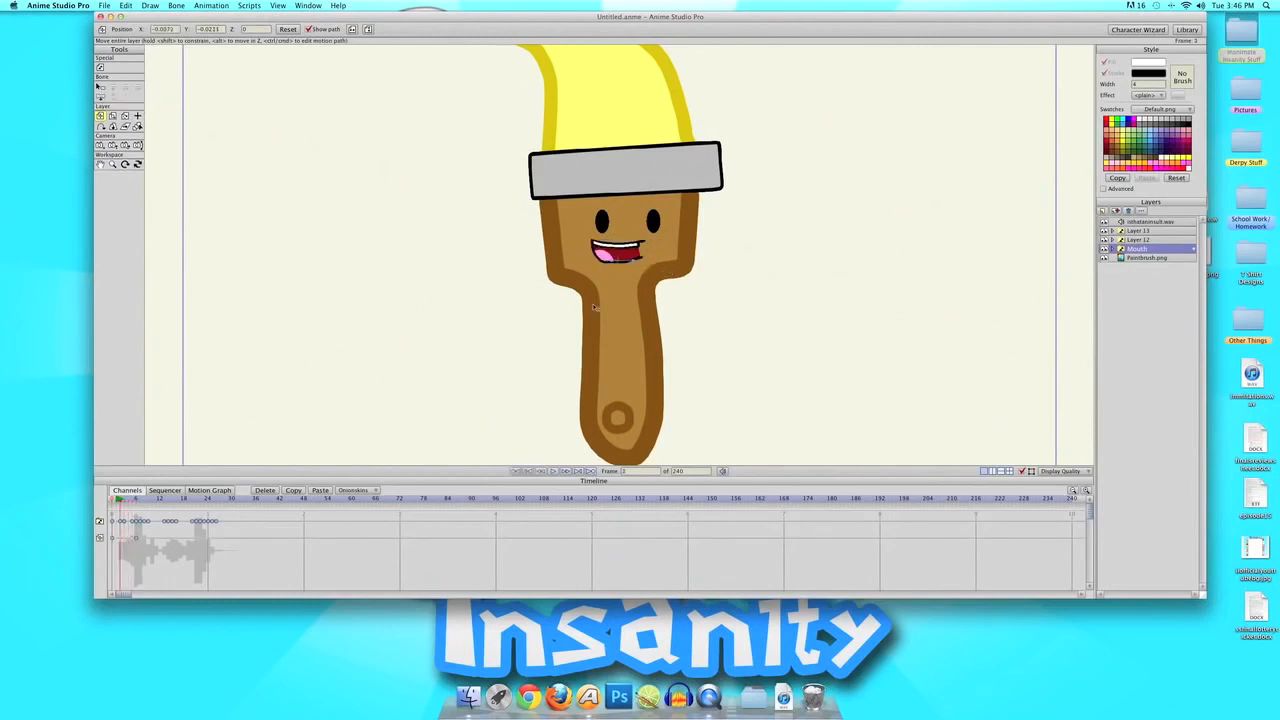
pyautogui.press('Left')
pyautogui.press('Left')
# - Shear the Paintbrush.png layer on frame 6 so its upper part leans slightly to the right, and step back to the start
pyautogui.click(1147, 258)
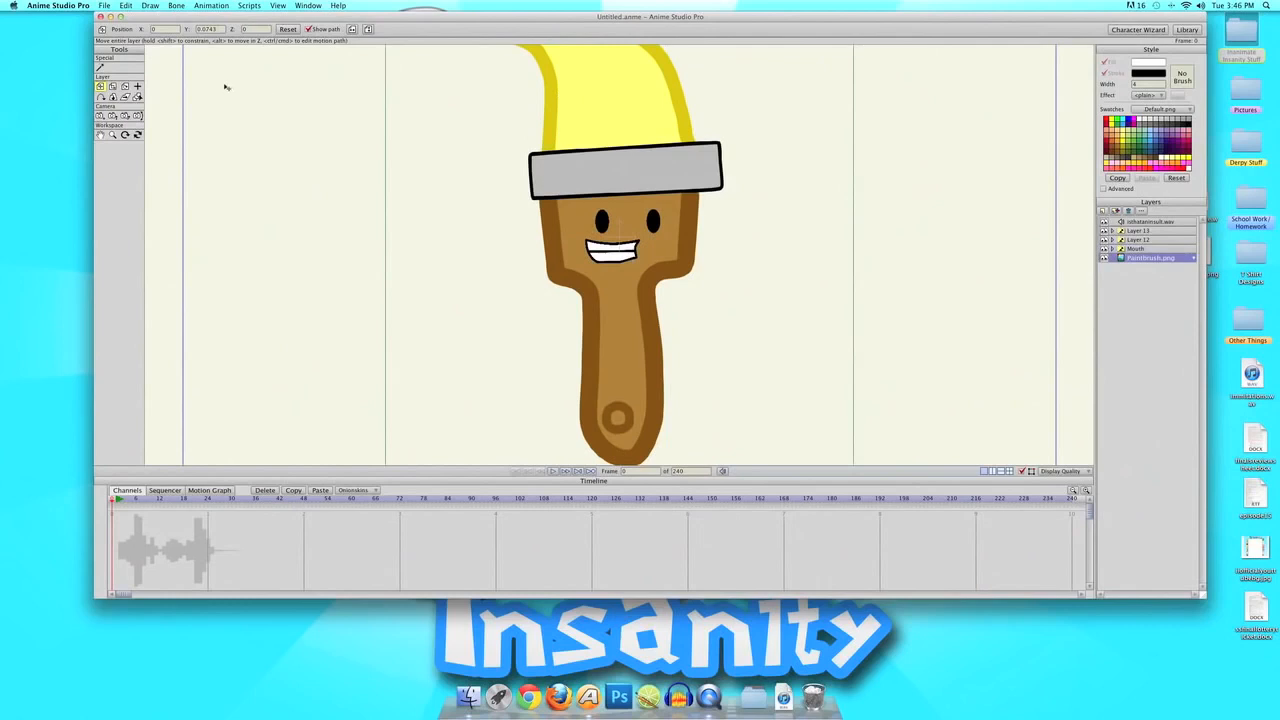
pyautogui.click(125, 97)
pyautogui.press('space')
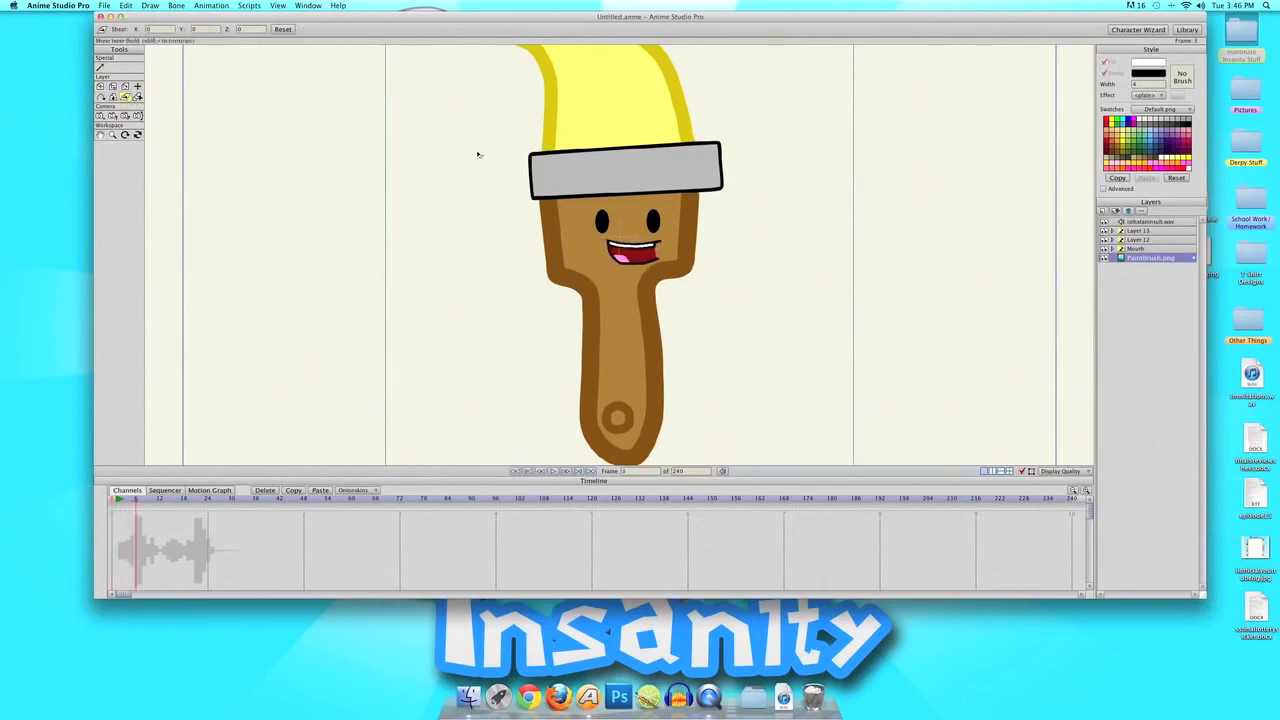
pyautogui.moveTo(525, 152); pyautogui.dragTo(531, 152)
pyautogui.press('Left')
pyautogui.press('Left')
pyautogui.press('Left')
pyautogui.press('Left')
pyautogui.press('Left')
pyautogui.press('Left')
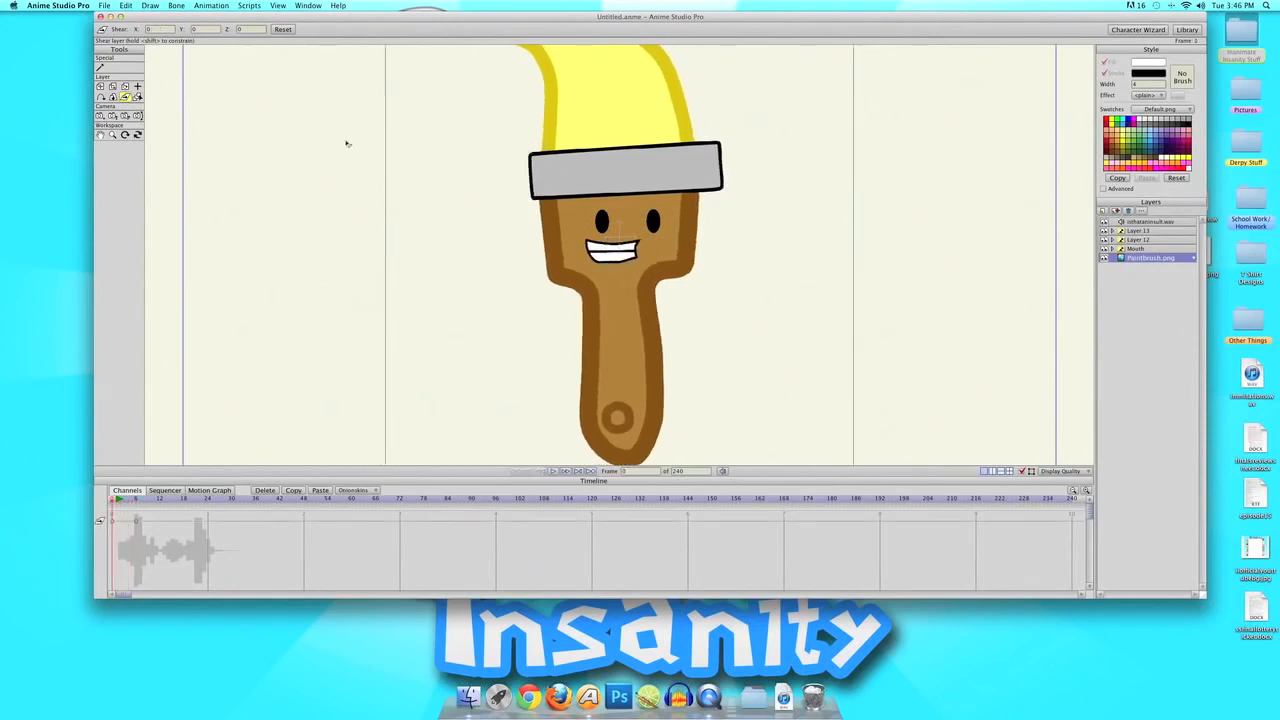
# - Translate the Paintbrush.png layer slightly to the right on frame 6 and step back through the frames to check the motion
pyautogui.press('t')
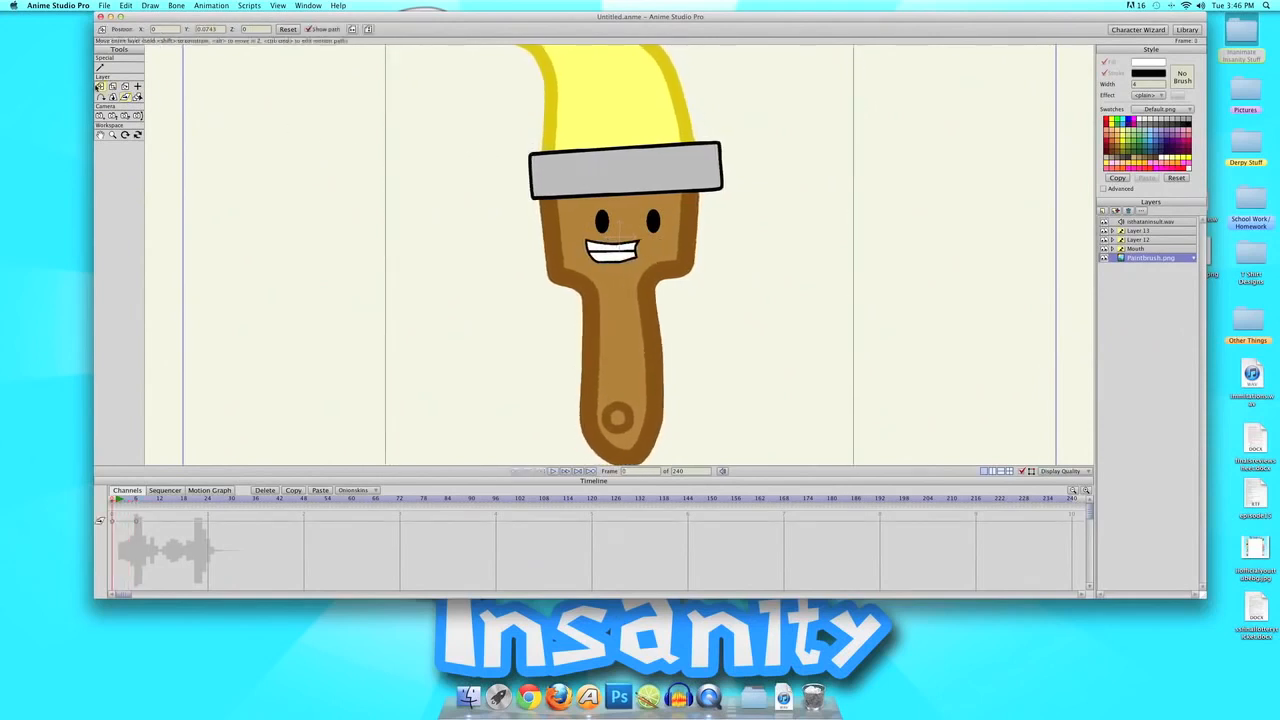
pyautogui.press('Left')
pyautogui.press('Right')
pyautogui.press('Right')
pyautogui.press('Right')
pyautogui.press('Right')
pyautogui.press('Right')
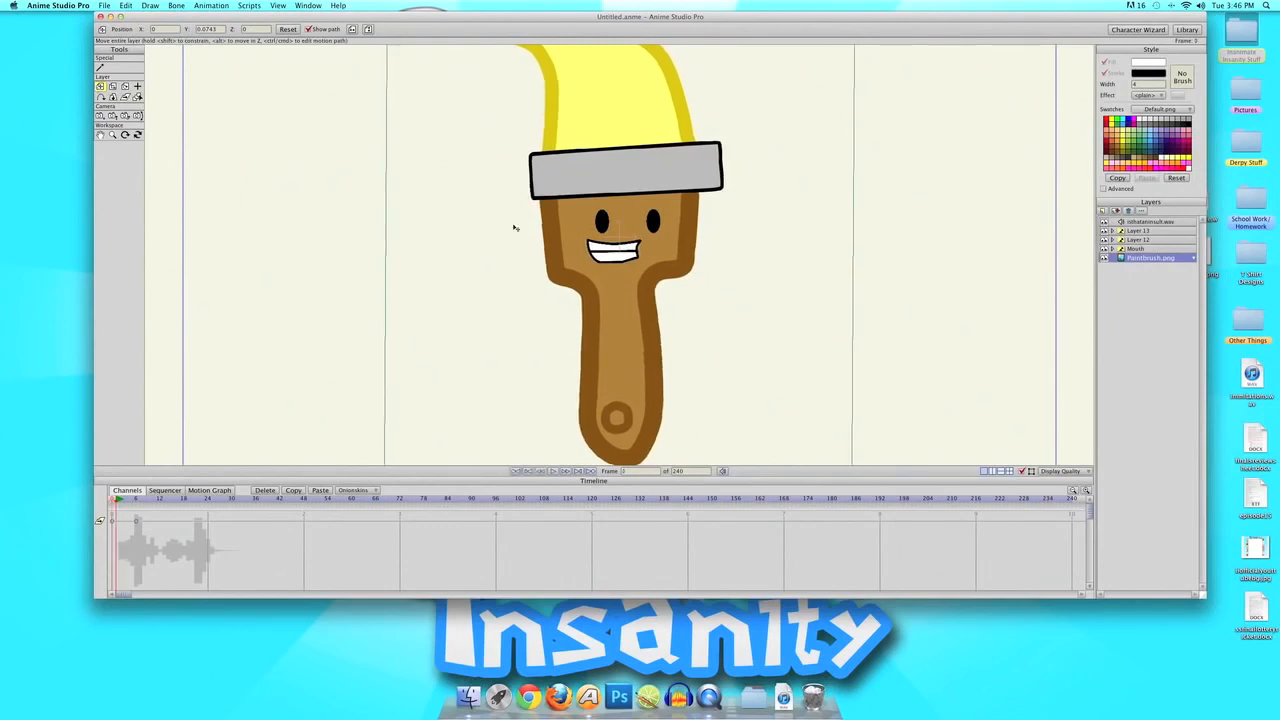
pyautogui.press('Right')
pyautogui.press('Left')
pyautogui.press('Right')
pyautogui.moveTo(550, 233); pyautogui.dragTo(565, 234)
pyautogui.press('Left')
pyautogui.press('Left')
pyautogui.press('Left')
pyautogui.press('Left')
pyautogui.press('Left')
pyautogui.press('Left')
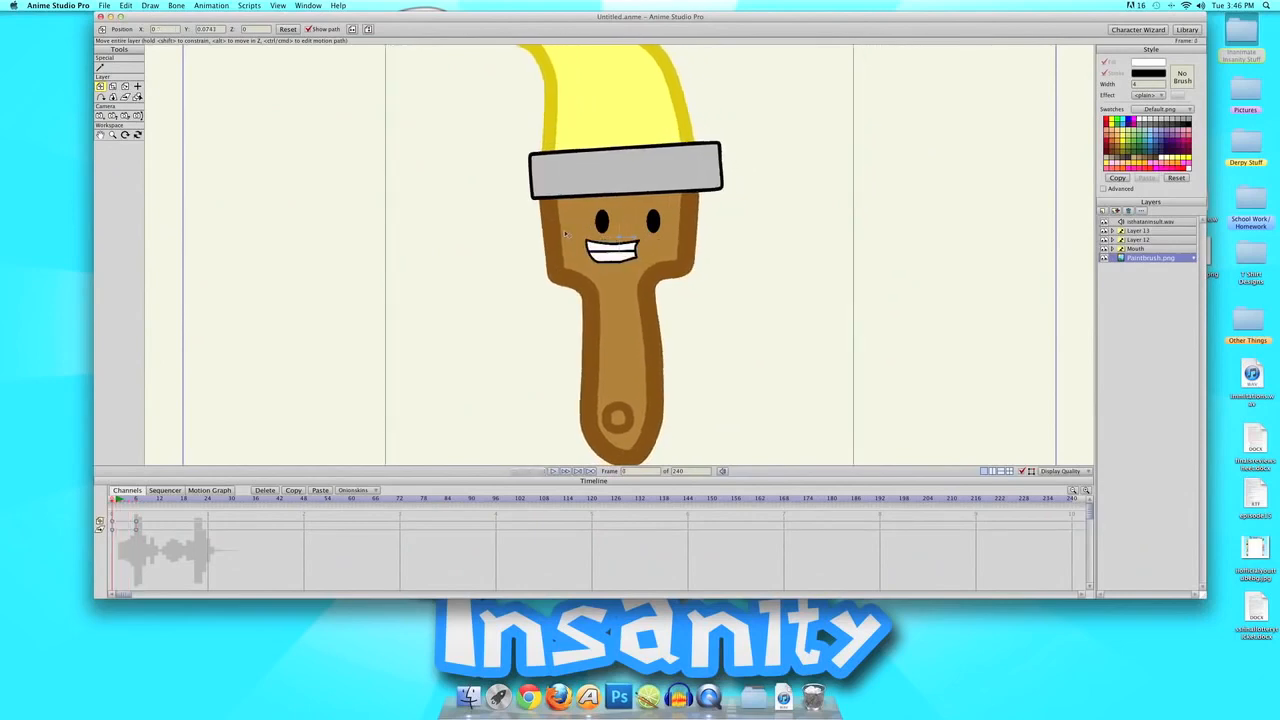
# - Translate both eye layers, Layer 12 and Layer 13, to the right on frame 6 to follow the leaning body
pyautogui.click(1138, 240)
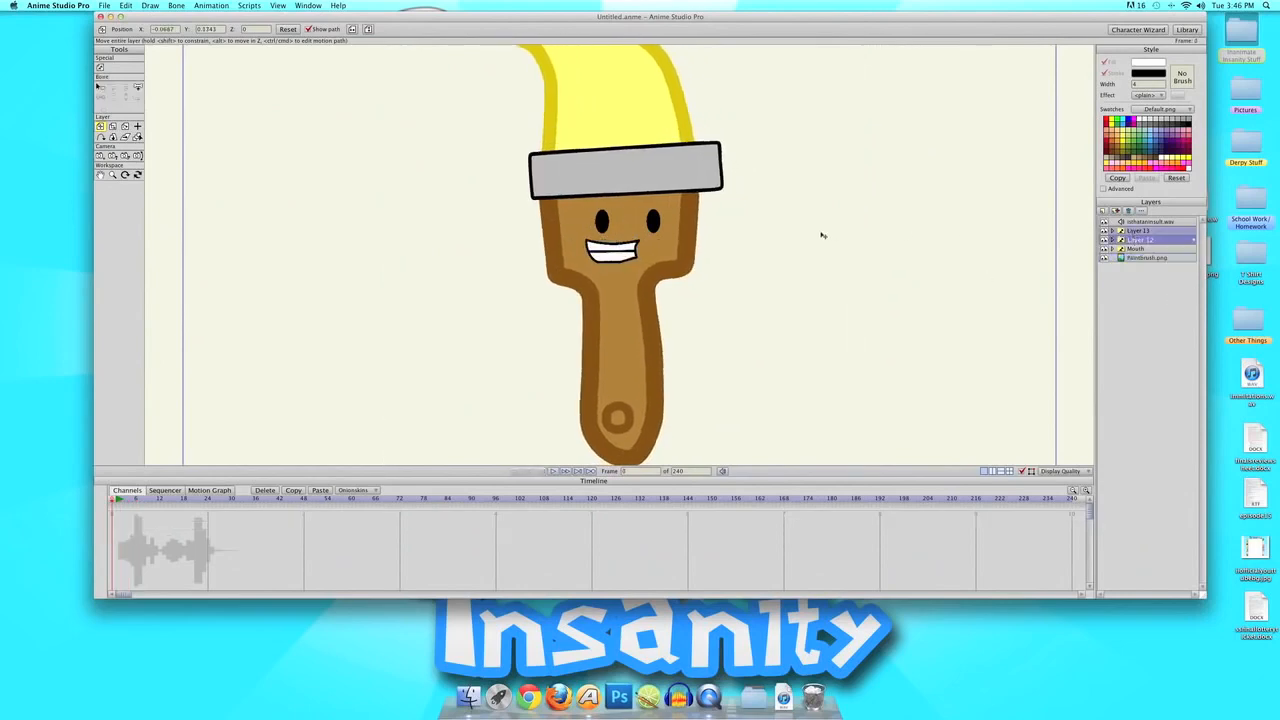
pyautogui.press('Right')
pyautogui.press('Right')
pyautogui.press('Right')
pyautogui.press('Right')
pyautogui.press('Right')
pyautogui.press('Right')
pyautogui.press('Right')
pyautogui.press('Left')
pyautogui.press('Left')
pyautogui.press('Right')
pyautogui.moveTo(792, 236); pyautogui.dragTo(821, 237)
pyautogui.press('Left')
pyautogui.press('Left')
pyautogui.press('Left')
pyautogui.press('Left')
pyautogui.press('Left')
pyautogui.press('Left')
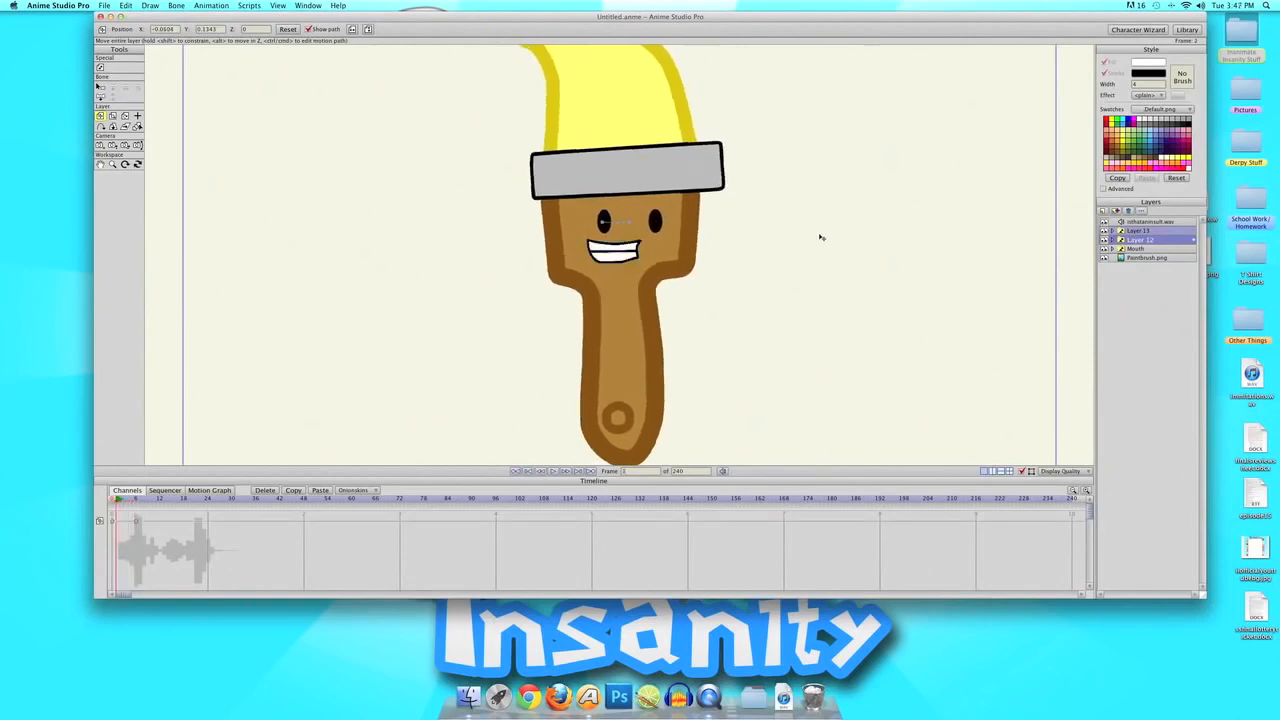
# - Switch the eye layers Layer 13 and Layer 12 to closedeye.png (Traced) on frame 3
pyautogui.click(1145, 232)
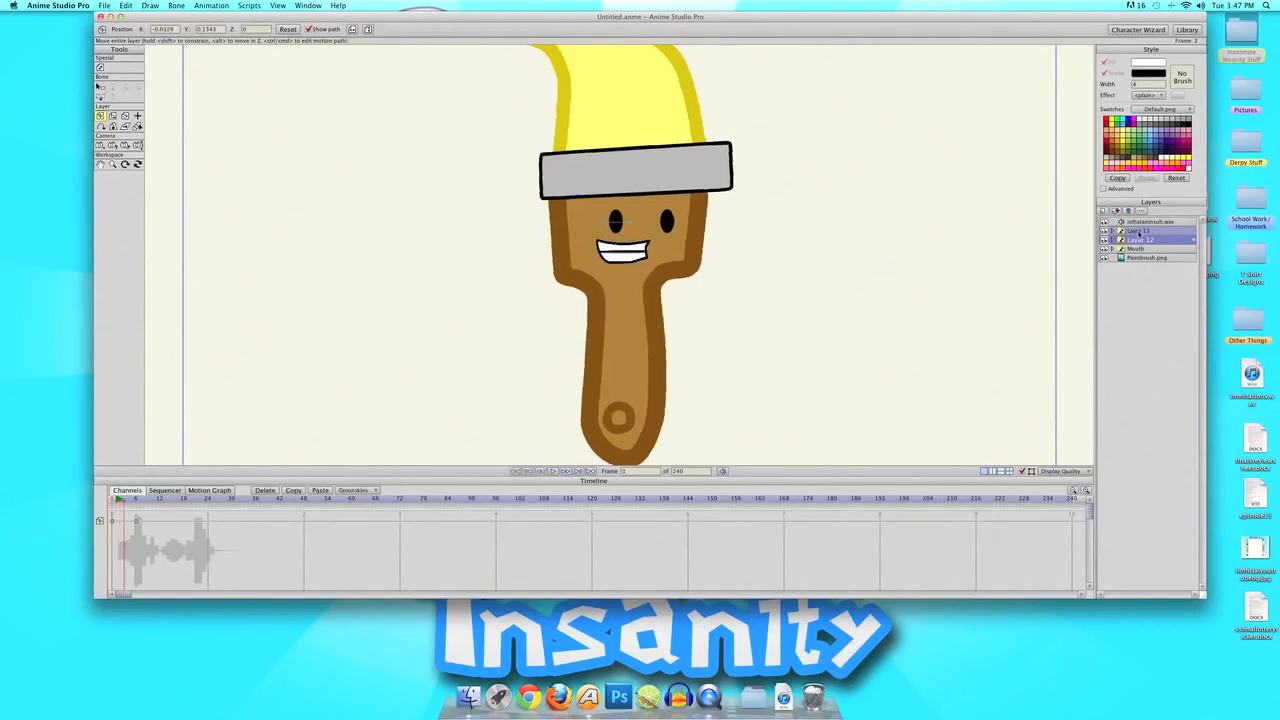
pyautogui.rightClick(1145, 232)
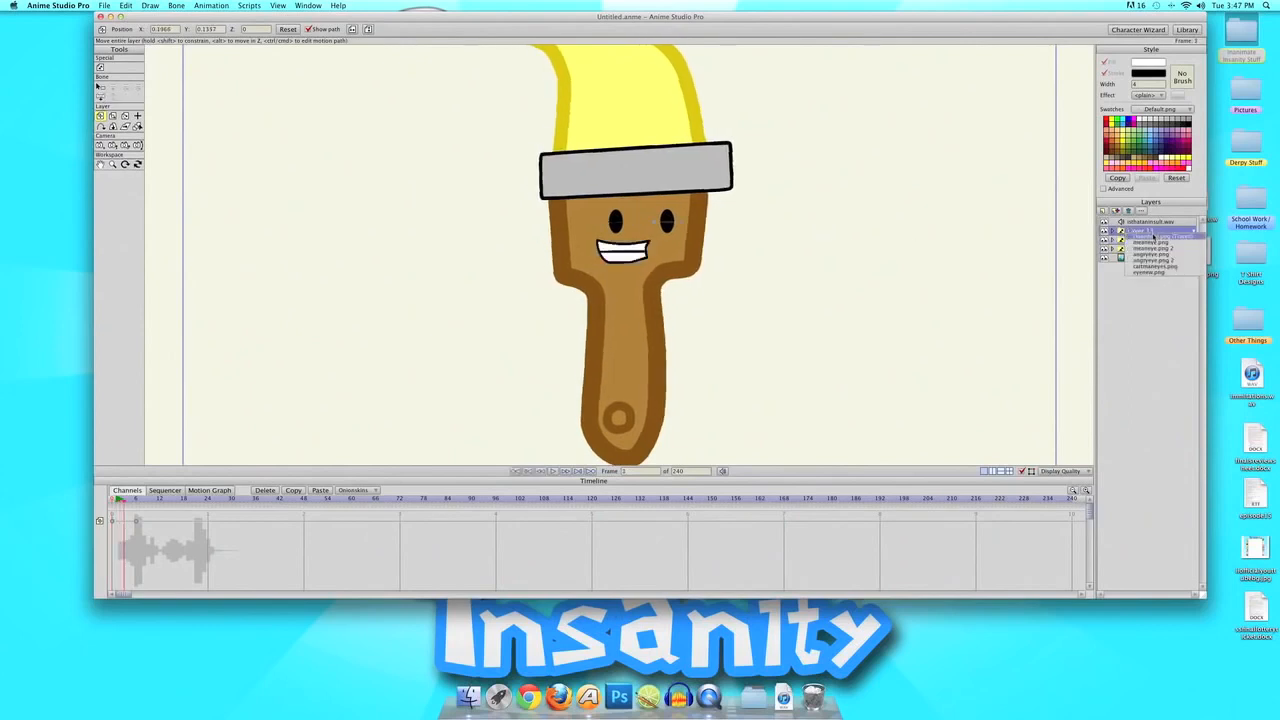
pyautogui.click(1152, 238)
pyautogui.click(1140, 239)
pyautogui.rightClick(1140, 239)
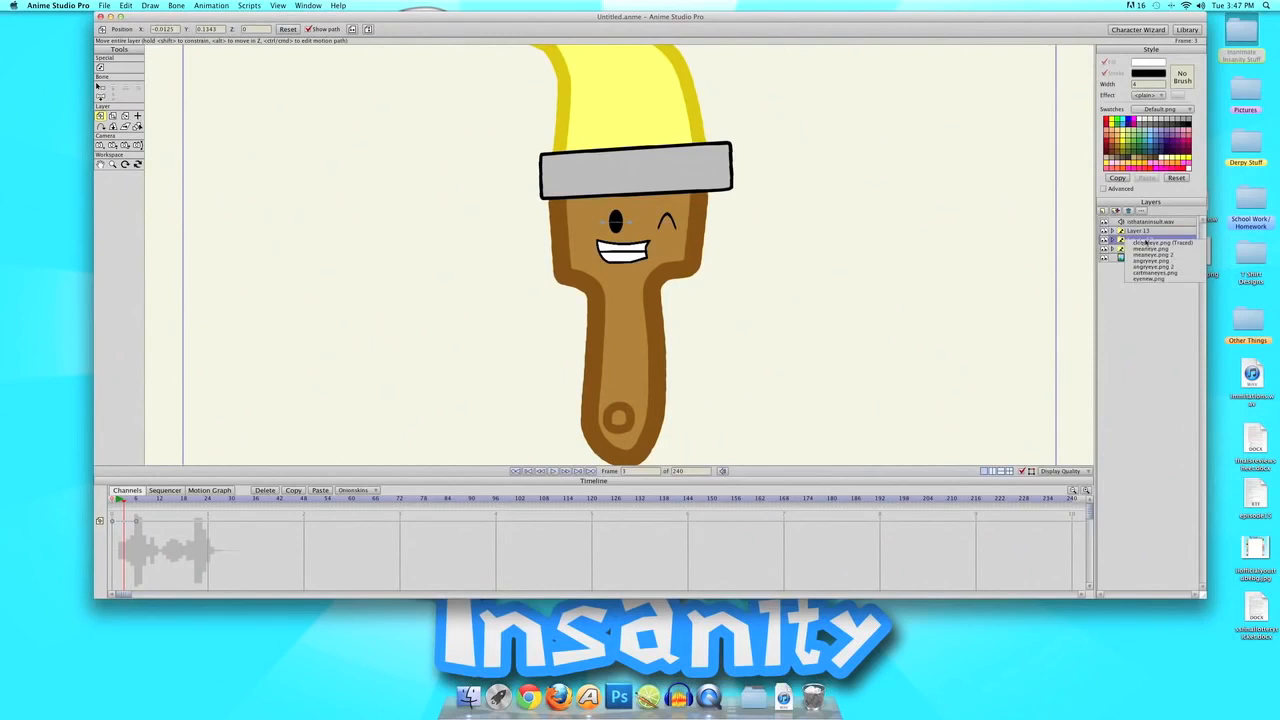
pyautogui.click(1150, 244)
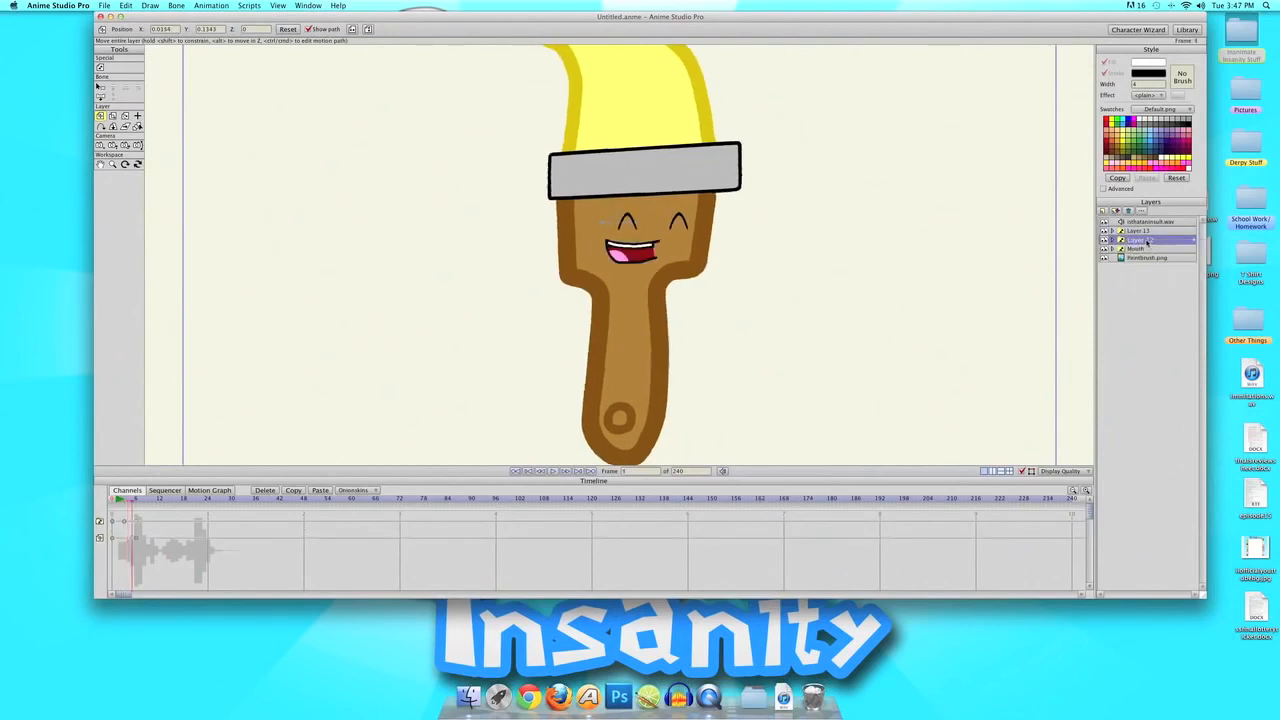
# - Switch the eye layers Layer 12 and Layer 13 back to the open-eye drawing on frame 5 to end the blink
pyautogui.rightClick(1148, 243)
pyautogui.click(1151, 251)
pyautogui.rightClick(1145, 232)
pyautogui.click(1147, 239)
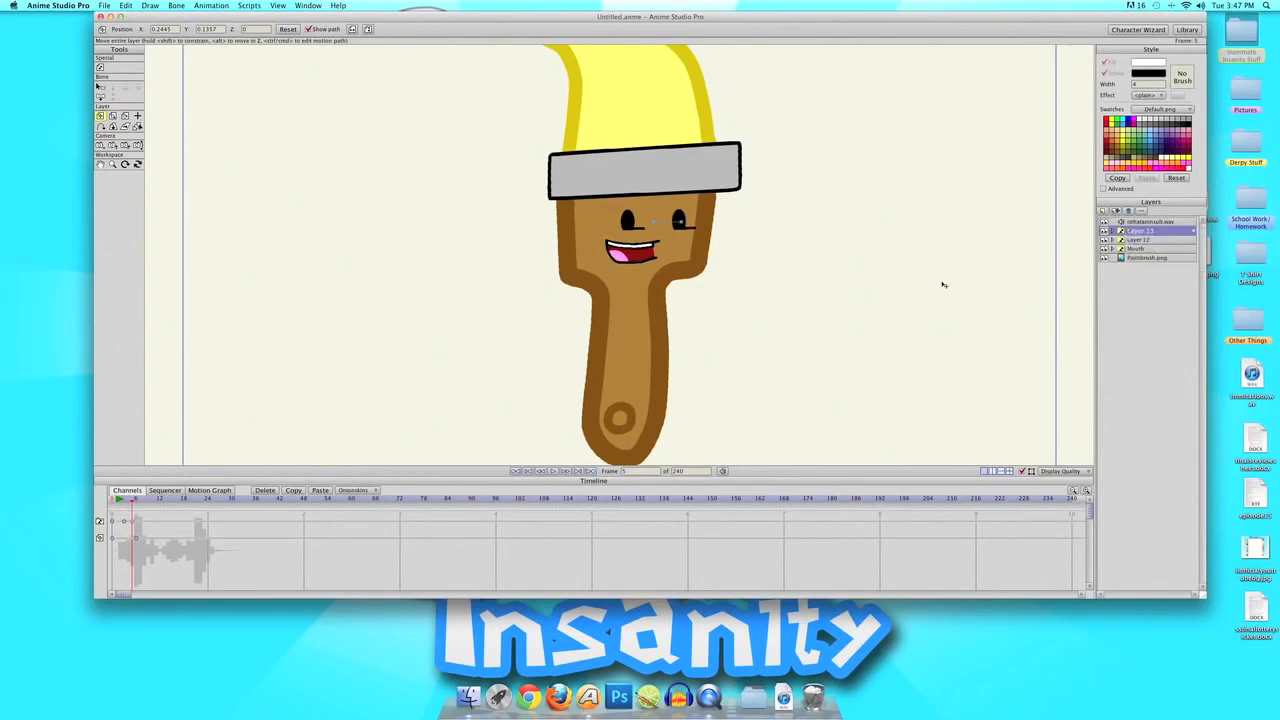
# - Play the animation repeatedly from the start, examining the blink, body lean and lip-sync both close up and at full-figure view
pyautogui.scroll(-5, 943, 285)
pyautogui.moveTo(131, 502); pyautogui.dragTo(98, 504)
pyautogui.press('space')
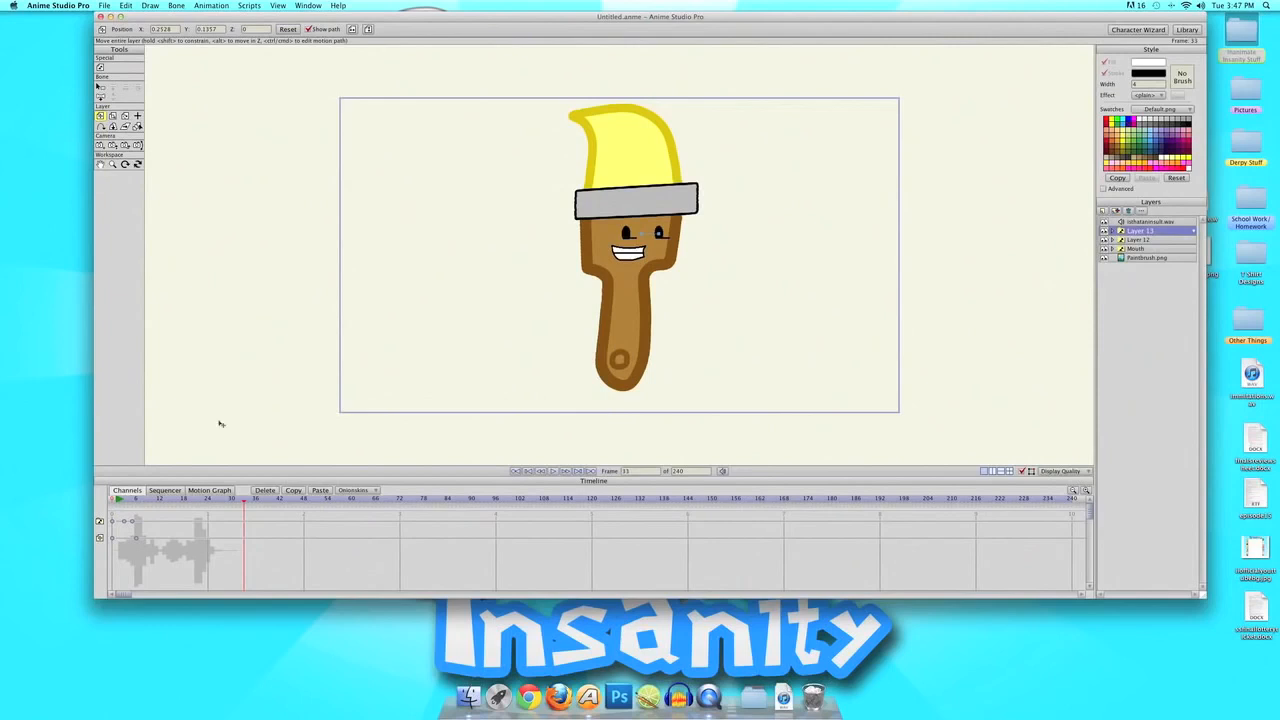
pyautogui.scroll(5, 292, 322)
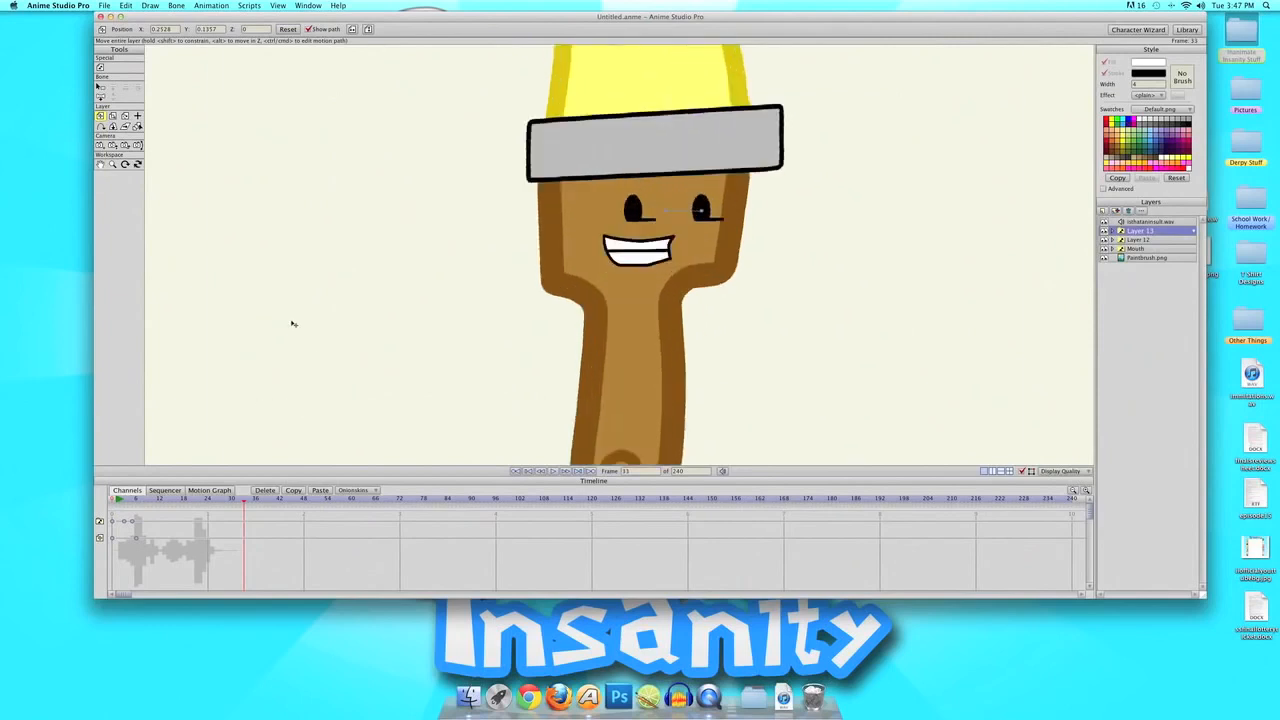
pyautogui.scroll(-3, 292, 322)
pyautogui.moveTo(147, 499); pyautogui.dragTo(98, 502)
pyautogui.press('space')
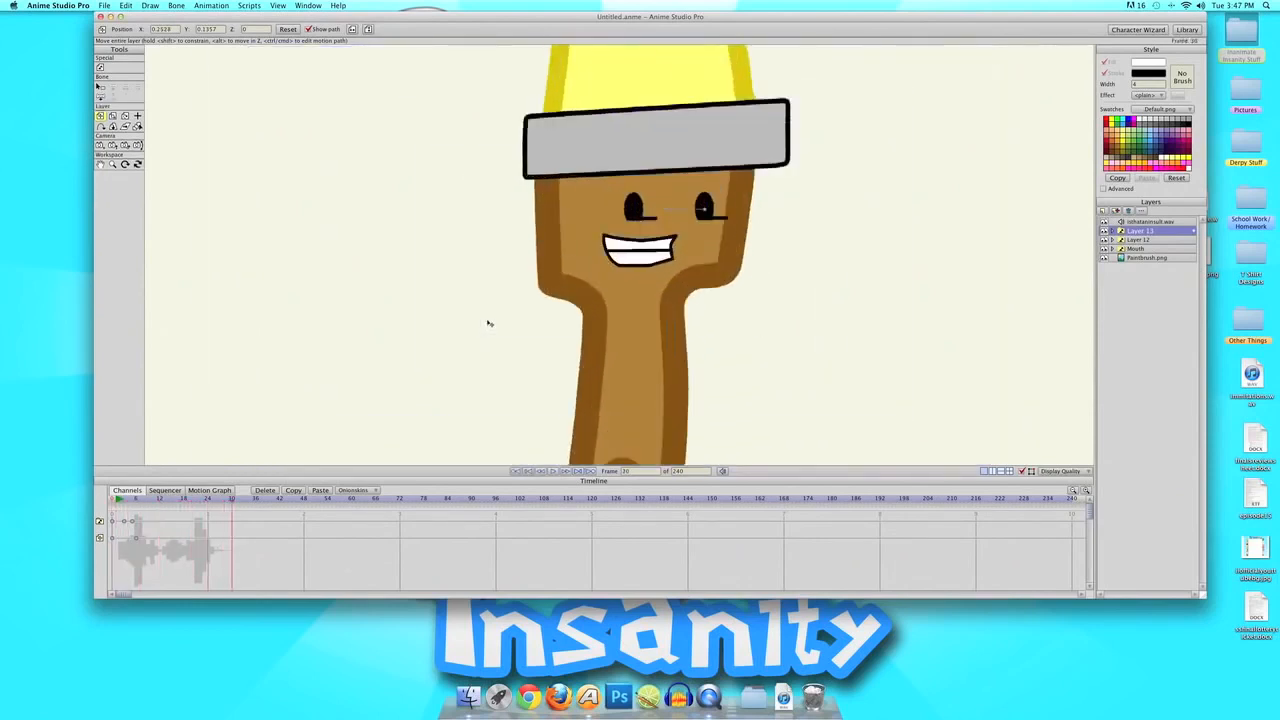
pyautogui.scroll(-3, 488, 322)
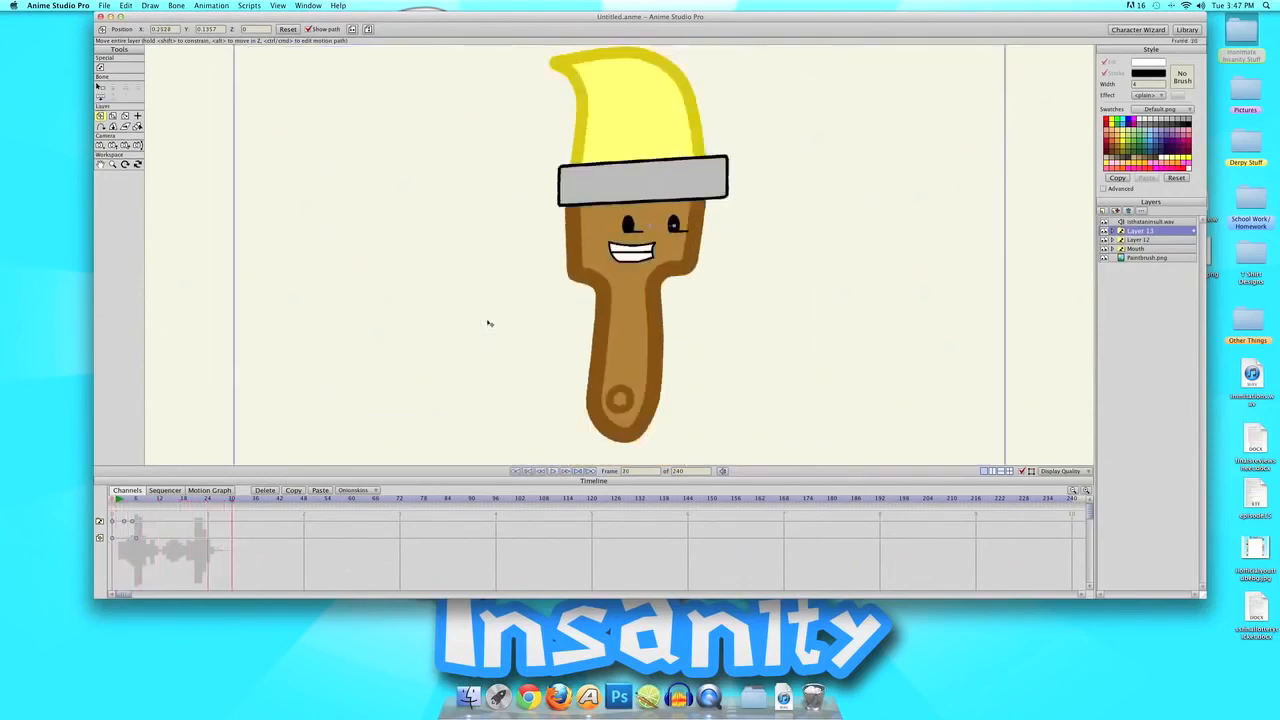
pyautogui.scroll(4, 428, 371)
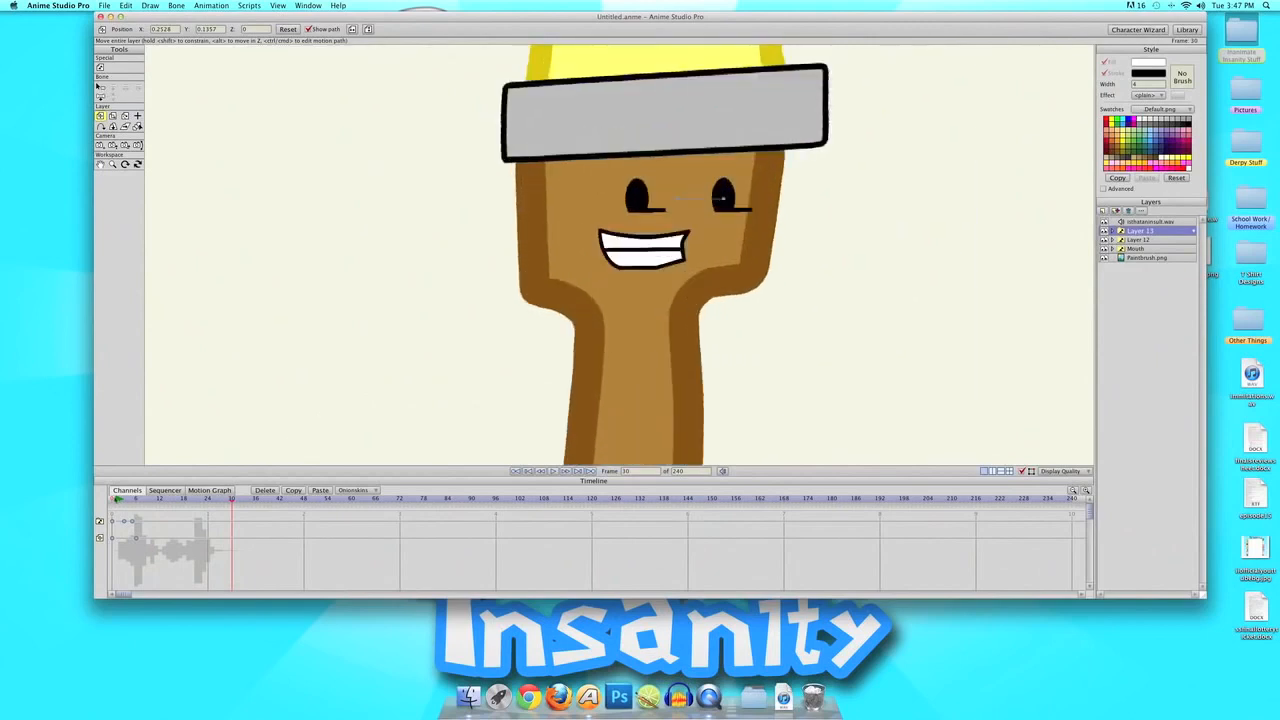
pyautogui.click(117, 500)
pyautogui.press('space')
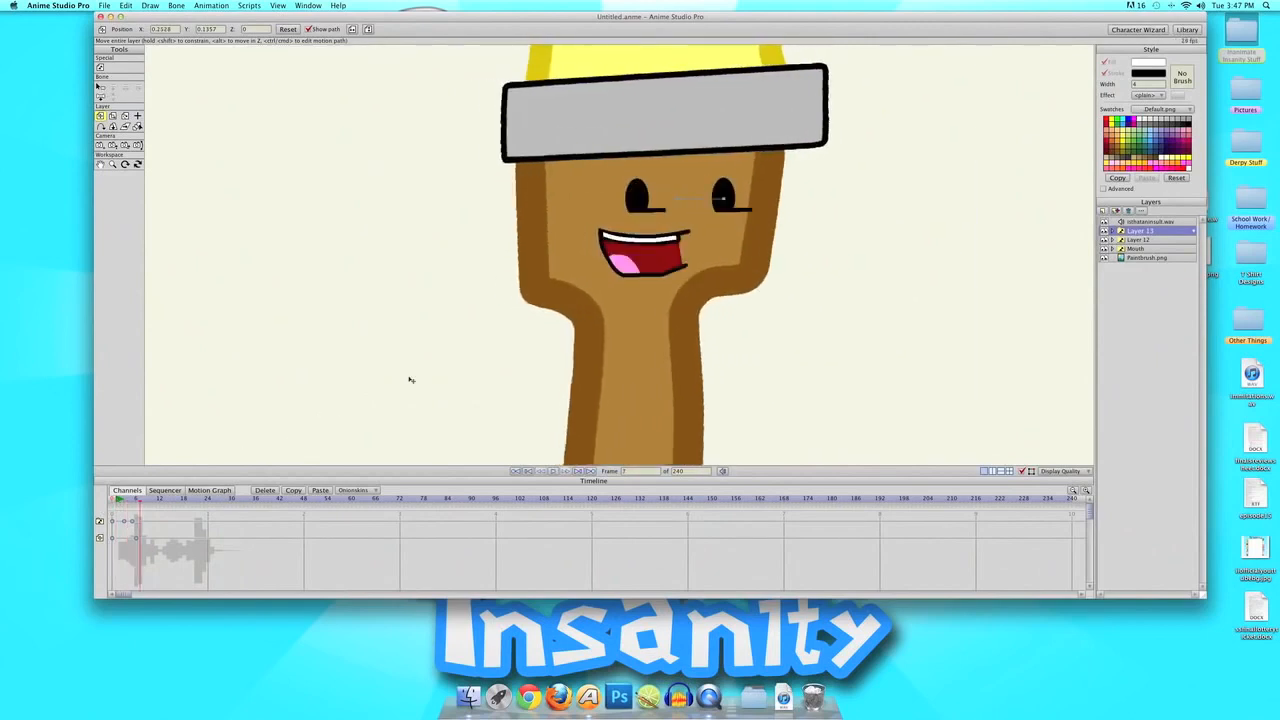
pyautogui.scroll(-3, 449, 352)
pyautogui.scroll(-2, 450, 352)
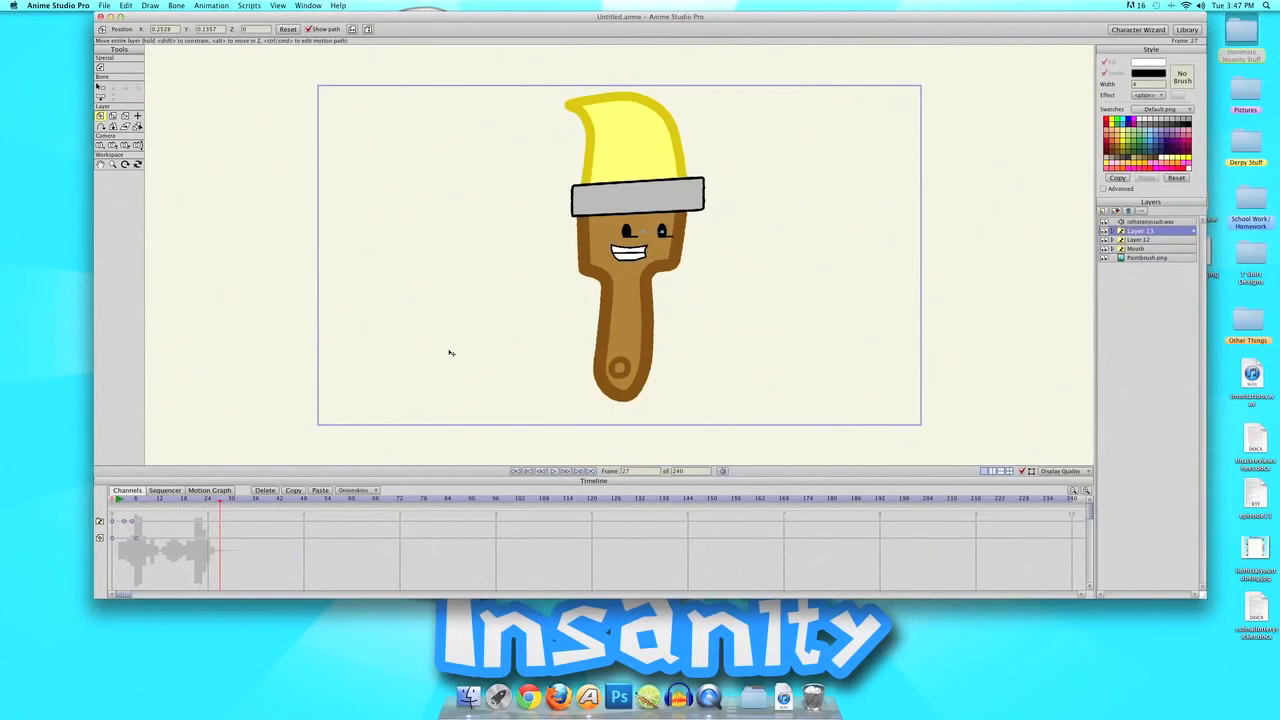
pyautogui.scroll(-2, 450, 352)
pyautogui.scroll(3, 450, 352)
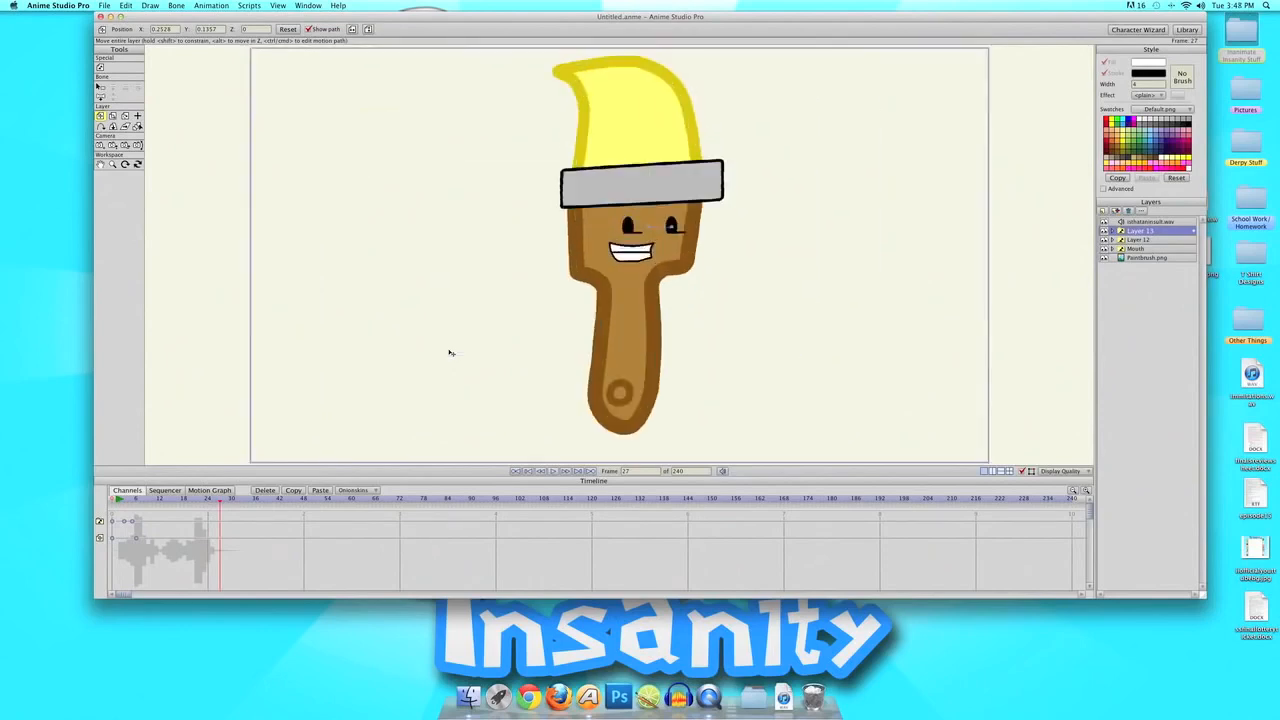